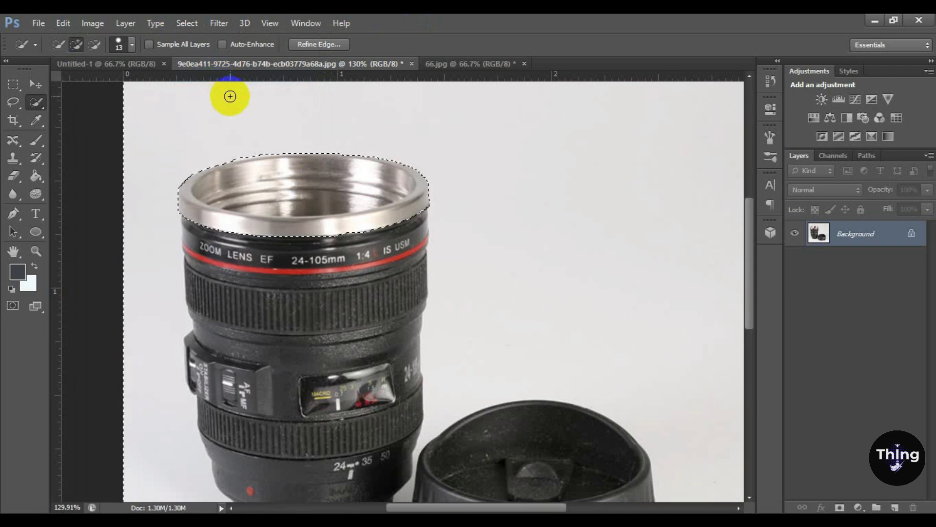
Erase the light backdrop around the lens mug with the Magic Eraser at tolerance 32
{"action": "left_click", "coordinate": [22, 177]}
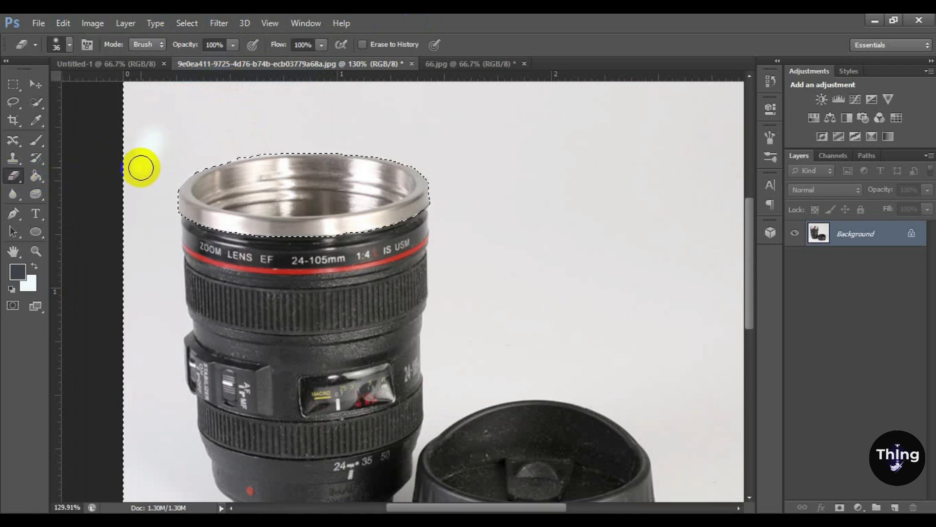
{"action": "right_click", "coordinate": [15, 181]}
{"action": "left_click", "coordinate": [53, 202]}
{"action": "left_click", "coordinate": [149, 142]}
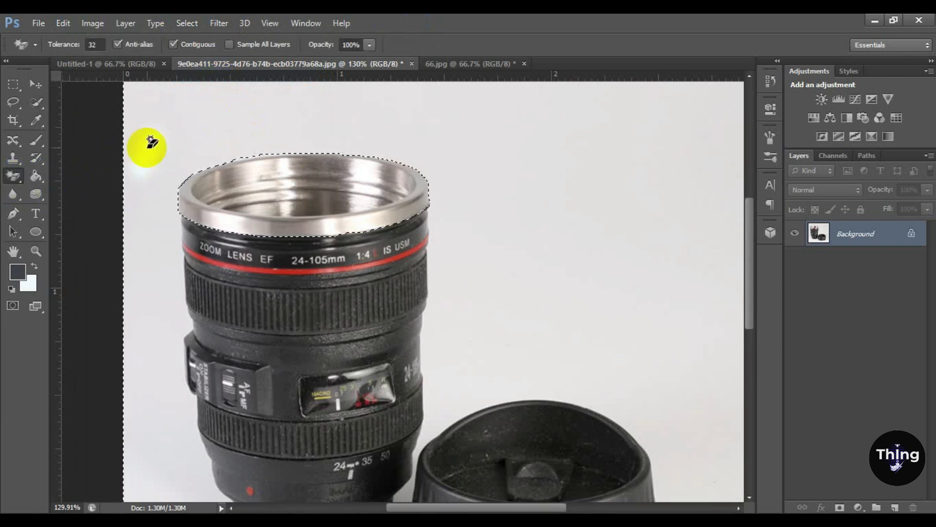
Erase the upper lens body just below the selected metal rim with a soft 86 px eraser
{"action": "right_click", "coordinate": [18, 168]}
{"action": "left_click", "coordinate": [62, 172]}
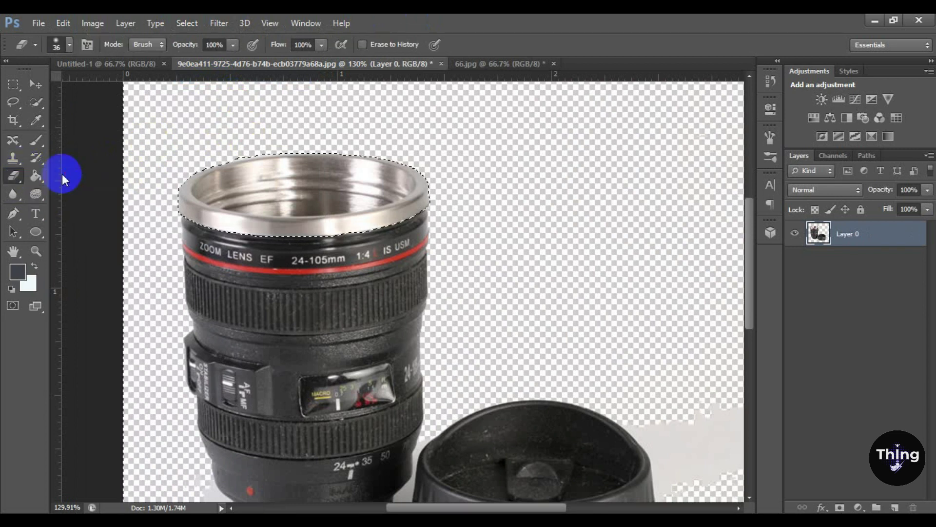
{"action": "left_click", "coordinate": [69, 45]}
{"action": "left_click", "coordinate": [74, 83]}
{"action": "mouse_move", "coordinate": [205, 273]}
{"action": "left_mouse_down"}
{"action": "mouse_move", "coordinate": [151, 340]}
{"action": "mouse_move", "coordinate": [301, 316]}
{"action": "mouse_move", "coordinate": [199, 296]}
{"action": "mouse_move", "coordinate": [343, 242]}
{"action": "left_mouse_up"}
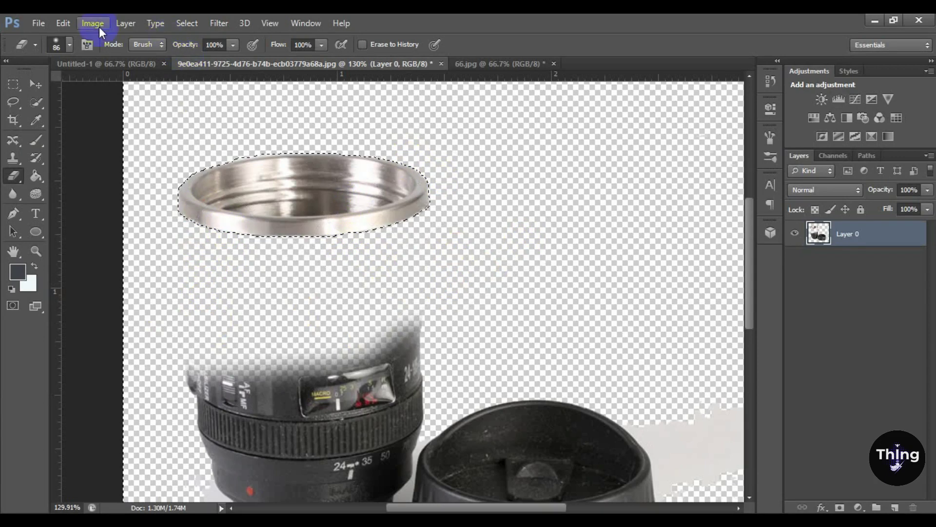
Enlarge the eraser to 308 px and erase the rest of the lens mug and its lid, keeping only the metal rim
{"action": "left_click", "coordinate": [70, 46]}
{"action": "left_click", "coordinate": [104, 89]}
{"action": "left_click_drag", "start_coordinate": [104, 90], "coordinate": [128, 90]}
{"action": "left_click_drag", "start_coordinate": [575, 323], "coordinate": [420, 391]}
{"action": "scroll", "coordinate": [419, 391], "scroll_direction": "down", "scroll_amount": 3}
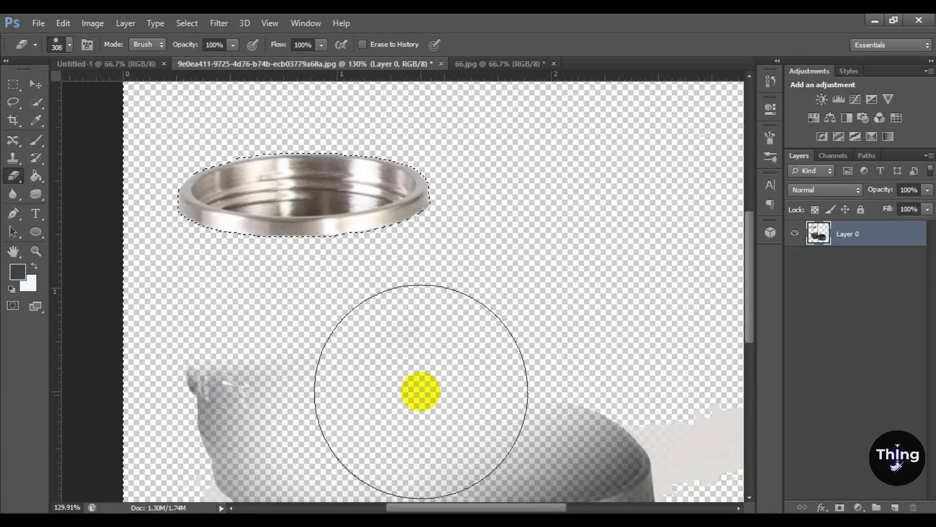
{"action": "mouse_move", "coordinate": [652, 322]}
{"action": "left_mouse_down"}
{"action": "mouse_move", "coordinate": [476, 351]}
{"action": "mouse_move", "coordinate": [237, 274]}
{"action": "mouse_move", "coordinate": [501, 434]}
{"action": "mouse_move", "coordinate": [540, 336]}
{"action": "left_mouse_up"}
{"action": "scroll", "coordinate": [540, 335], "scroll_direction": "down", "scroll_amount": 3}
{"action": "scroll", "coordinate": [540, 335], "scroll_direction": "down", "scroll_amount": 5}
{"action": "mouse_move", "coordinate": [401, 357]}
{"action": "left_mouse_down"}
{"action": "mouse_move", "coordinate": [410, 307]}
{"action": "mouse_move", "coordinate": [346, 218]}
{"action": "mouse_move", "coordinate": [476, 201]}
{"action": "mouse_move", "coordinate": [434, 271]}
{"action": "left_mouse_up"}
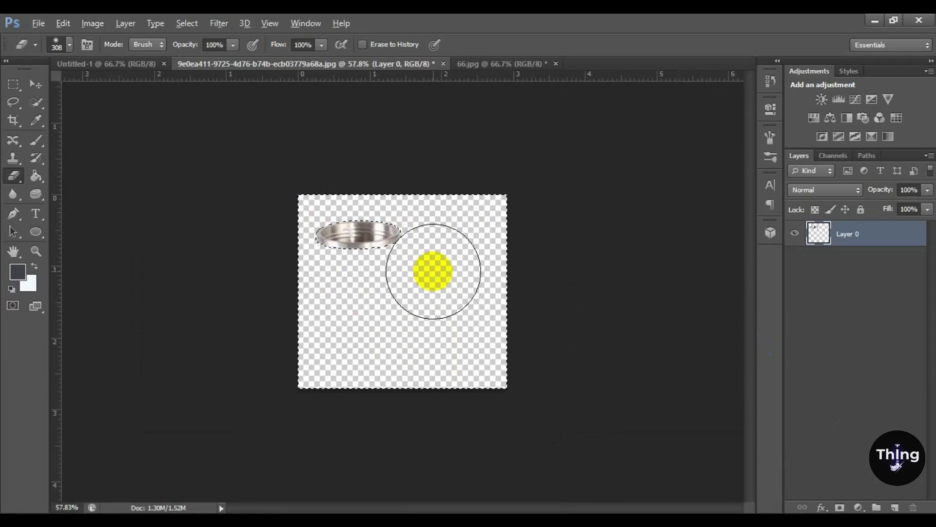
Crop the canvas closely around the metal rim and move the rim into 66.jpg at the top of the man's head
{"action": "left_click_drag", "start_coordinate": [376, 284], "coordinate": [476, 339]}
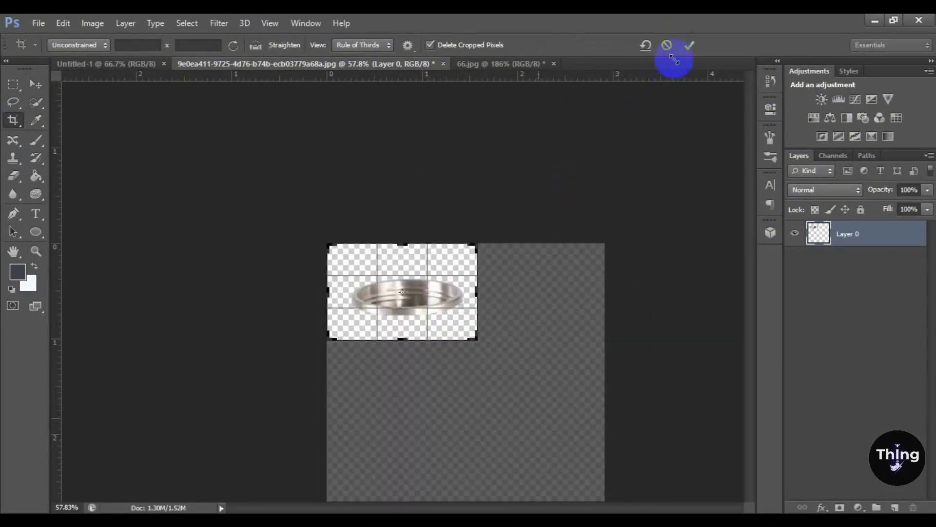
{"action": "left_click", "coordinate": [705, 44]}
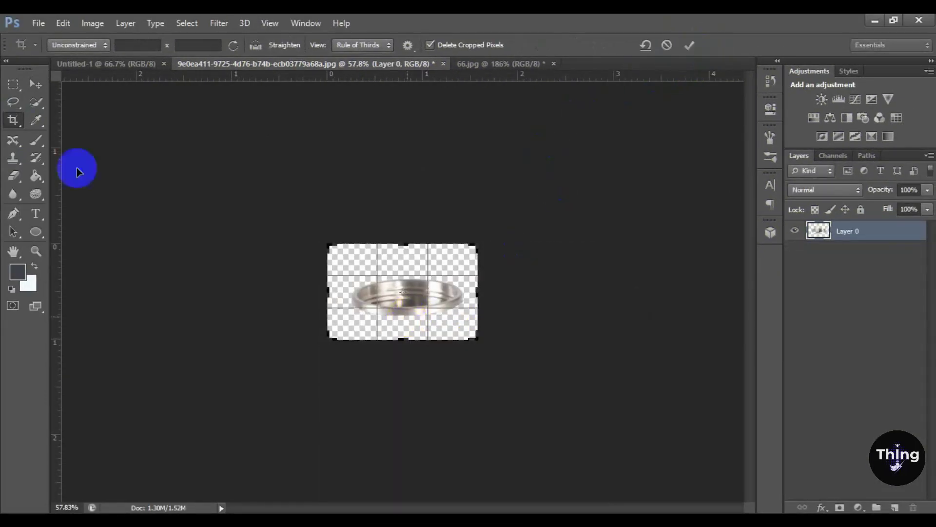
{"action": "left_click", "coordinate": [35, 84]}
{"action": "left_click_drag", "start_coordinate": [393, 313], "coordinate": [283, 180]}
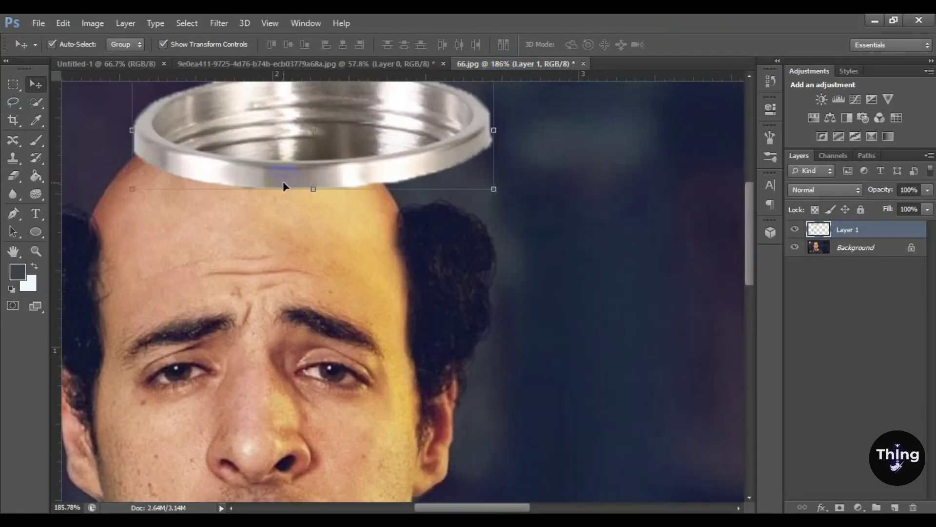
Position the metal rim across the man's forehead and scale it to 86.27% width and 86.17% height
{"action": "left_click_drag", "start_coordinate": [341, 177], "coordinate": [326, 242]}
{"action": "left_click_drag", "start_coordinate": [442, 205], "coordinate": [397, 205]}
{"action": "mouse_move", "coordinate": [79, 205]}
{"action": "left_mouse_down"}
{"action": "mouse_move", "coordinate": [81, 214]}
{"action": "mouse_move", "coordinate": [92, 209]}
{"action": "left_mouse_up"}
{"action": "scroll", "coordinate": [92, 213], "scroll_direction": "up", "scroll_amount": 2}
{"action": "left_click_drag", "start_coordinate": [215, 195], "coordinate": [220, 215]}
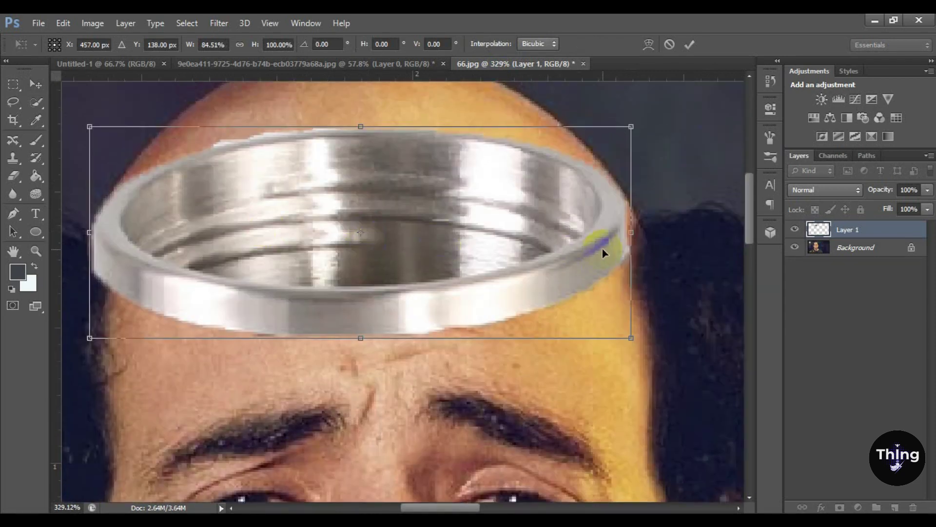
{"action": "left_click_drag", "start_coordinate": [636, 232], "coordinate": [642, 231]}
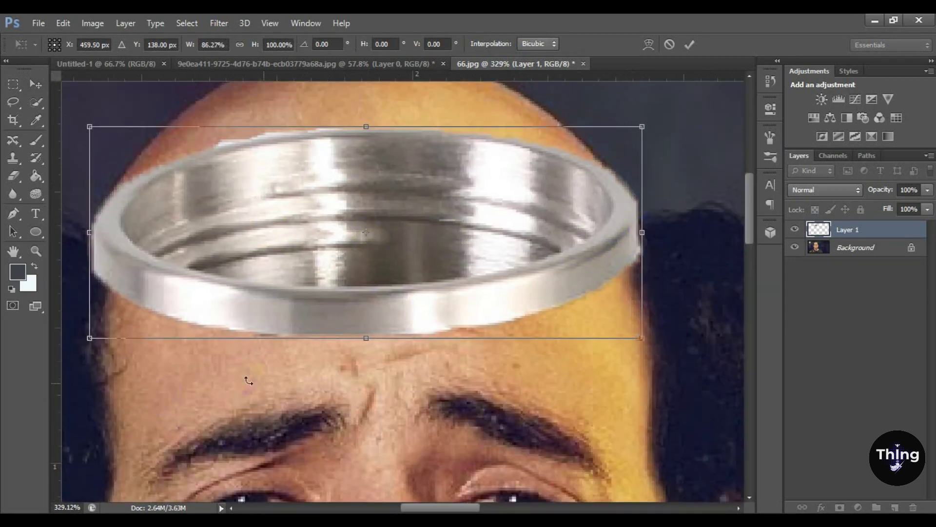
{"action": "left_click_drag", "start_coordinate": [363, 337], "coordinate": [365, 308]}
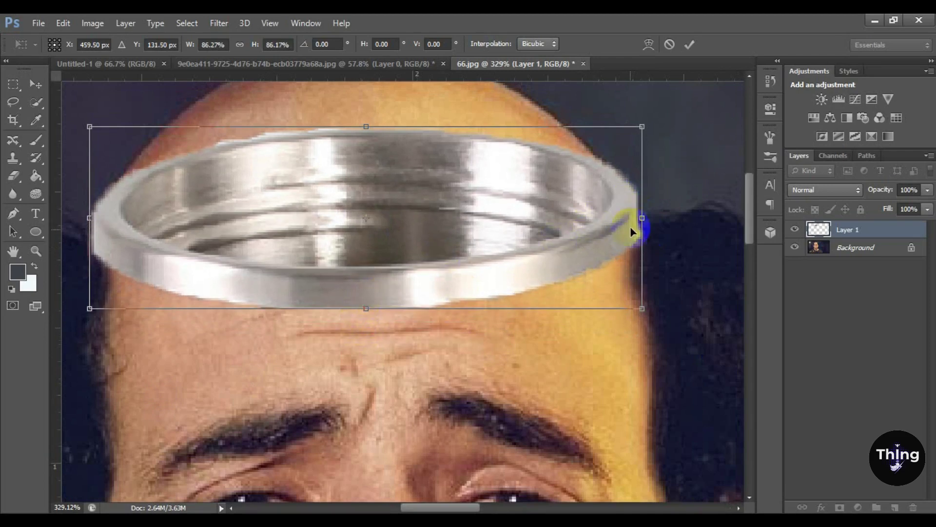
{"action": "right_click", "coordinate": [639, 220]}
{"action": "left_click", "coordinate": [656, 326]}
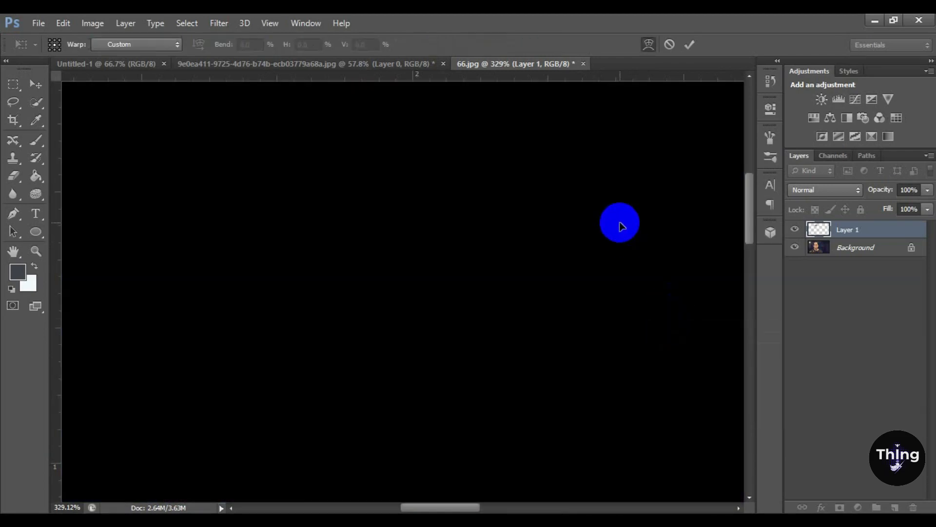
{"action": "left_click", "coordinate": [696, 47]}
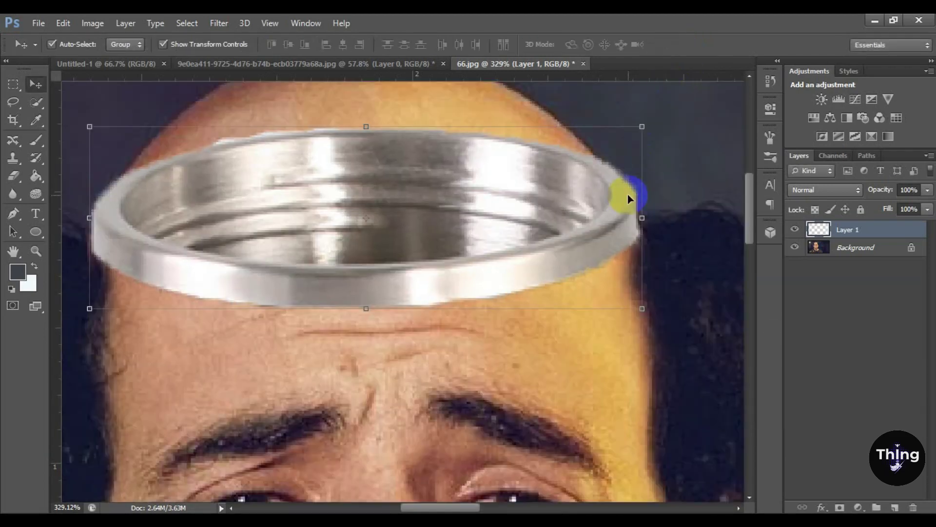
Warp the metal rim by pulling in its sides and raising its lower edge to follow the forehead
{"action": "right_click", "coordinate": [638, 223]}
{"action": "left_click", "coordinate": [658, 324]}
{"action": "mouse_move", "coordinate": [639, 224]}
{"action": "left_mouse_down"}
{"action": "mouse_move", "coordinate": [623, 213]}
{"action": "mouse_move", "coordinate": [637, 240]}
{"action": "left_mouse_up"}
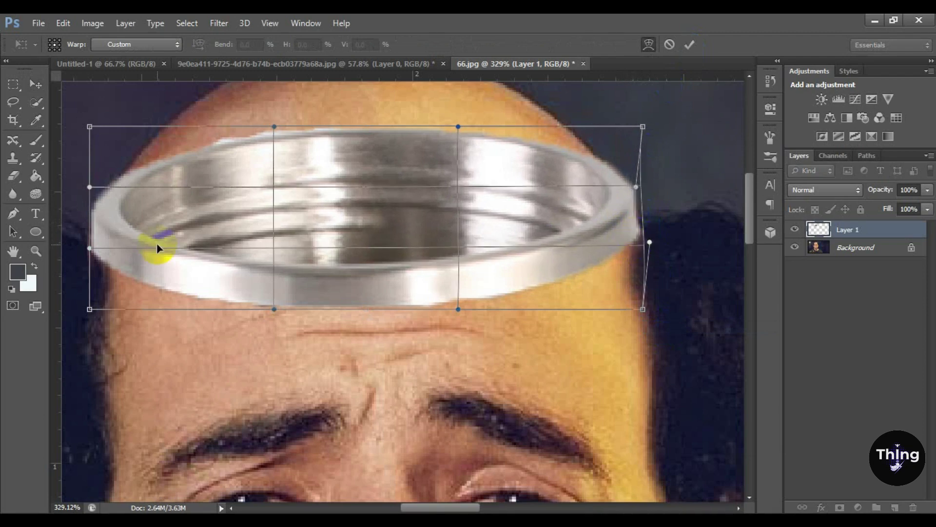
{"action": "left_click_drag", "start_coordinate": [96, 222], "coordinate": [106, 212]}
{"action": "left_click_drag", "start_coordinate": [379, 286], "coordinate": [378, 276]}
{"action": "left_click", "coordinate": [689, 44]}
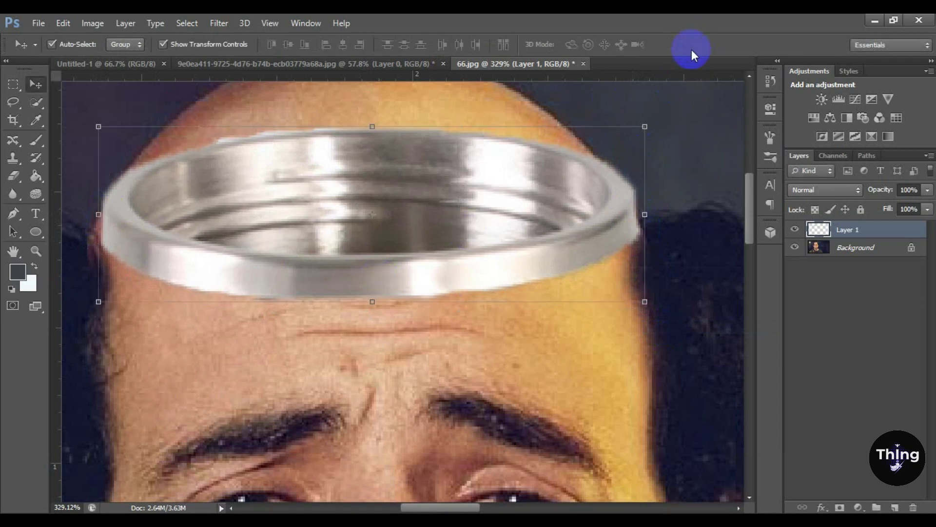
Erase the outer front band and side edges of the metal rim with a soft 38 px eraser
{"action": "left_click", "coordinate": [15, 178]}
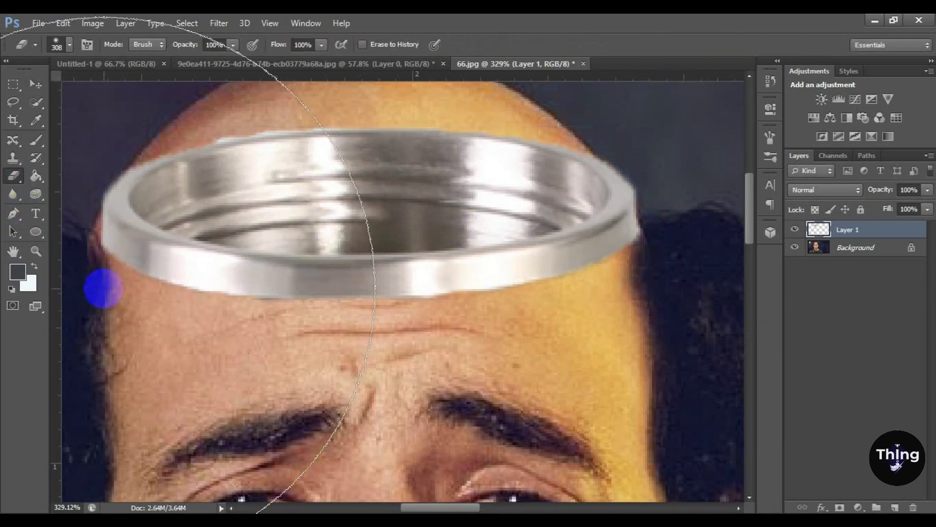
{"action": "left_click", "coordinate": [69, 44]}
{"action": "left_click_drag", "start_coordinate": [36, 87], "coordinate": [45, 87]}
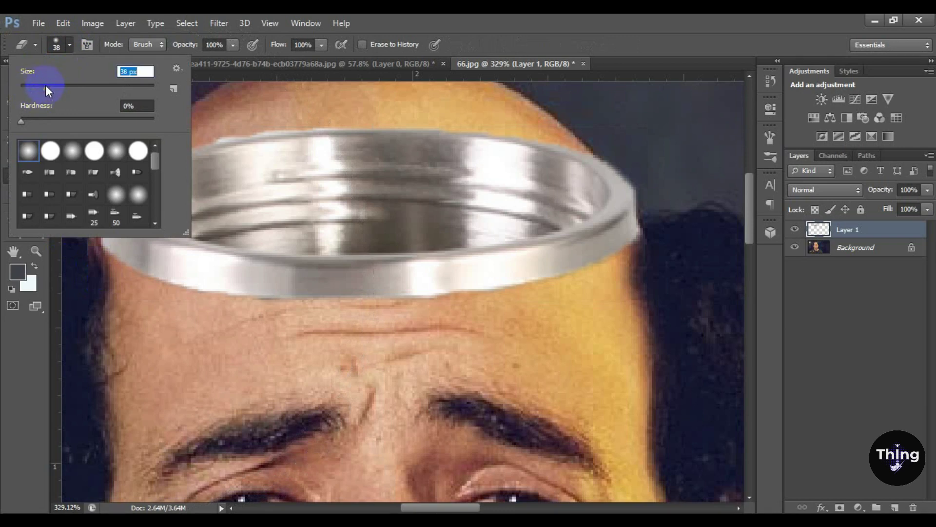
{"action": "mouse_move", "coordinate": [97, 267]}
{"action": "left_mouse_down"}
{"action": "mouse_move", "coordinate": [157, 295]}
{"action": "mouse_move", "coordinate": [256, 305]}
{"action": "mouse_move", "coordinate": [431, 303]}
{"action": "mouse_move", "coordinate": [582, 279]}
{"action": "mouse_move", "coordinate": [642, 243]}
{"action": "mouse_move", "coordinate": [556, 282]}
{"action": "mouse_move", "coordinate": [397, 301]}
{"action": "mouse_move", "coordinate": [179, 285]}
{"action": "mouse_move", "coordinate": [76, 242]}
{"action": "mouse_move", "coordinate": [176, 279]}
{"action": "left_mouse_up"}
{"action": "mouse_move", "coordinate": [579, 289]}
{"action": "left_mouse_down"}
{"action": "mouse_move", "coordinate": [655, 246]}
{"action": "mouse_move", "coordinate": [382, 301]}
{"action": "left_mouse_up"}
{"action": "mouse_move", "coordinate": [646, 273]}
{"action": "left_mouse_down"}
{"action": "mouse_move", "coordinate": [666, 230]}
{"action": "mouse_move", "coordinate": [651, 162]}
{"action": "left_mouse_up"}
{"action": "scroll", "coordinate": [607, 324], "scroll_direction": "up", "scroll_amount": 5}
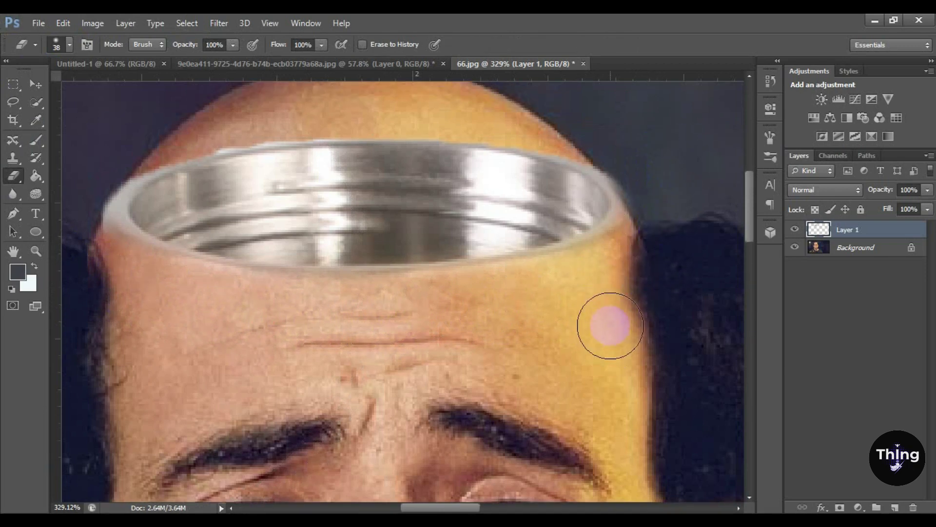
Erase the top of the man's head above the metal rim on the Background layer
{"action": "left_click", "coordinate": [836, 249]}
{"action": "mouse_move", "coordinate": [577, 175]}
{"action": "left_mouse_down"}
{"action": "mouse_move", "coordinate": [483, 184]}
{"action": "mouse_move", "coordinate": [458, 165]}
{"action": "mouse_move", "coordinate": [455, 173]}
{"action": "mouse_move", "coordinate": [289, 161]}
{"action": "mouse_move", "coordinate": [151, 215]}
{"action": "mouse_move", "coordinate": [569, 272]}
{"action": "mouse_move", "coordinate": [589, 246]}
{"action": "mouse_move", "coordinate": [358, 171]}
{"action": "mouse_move", "coordinate": [266, 188]}
{"action": "left_mouse_up"}
{"action": "scroll", "coordinate": [431, 206], "scroll_direction": "down", "scroll_amount": 10}
{"action": "scroll", "coordinate": [502, 207], "scroll_direction": "down", "scroll_amount": 2}
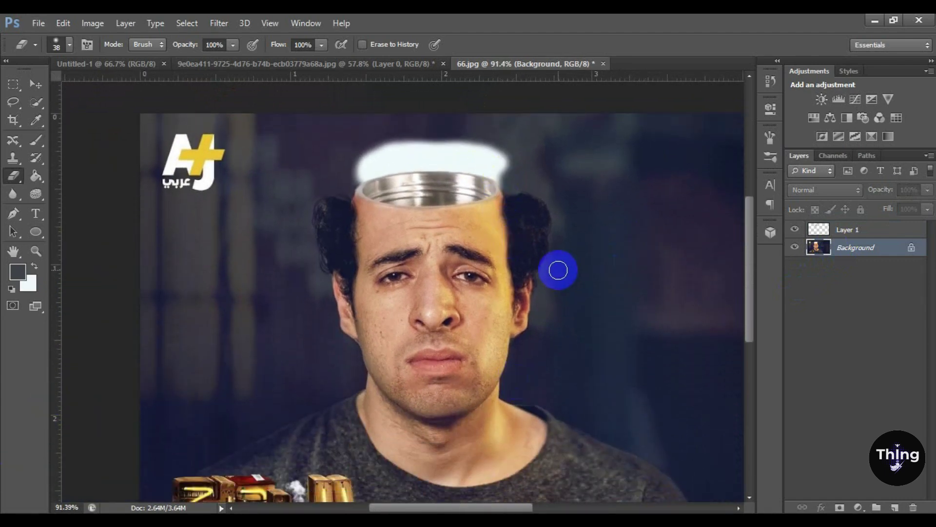
Trace a pen path from the metal rim around the outer edge of the hair on the picture's right side
{"action": "scroll", "coordinate": [558, 269], "scroll_direction": "down", "scroll_amount": 2}
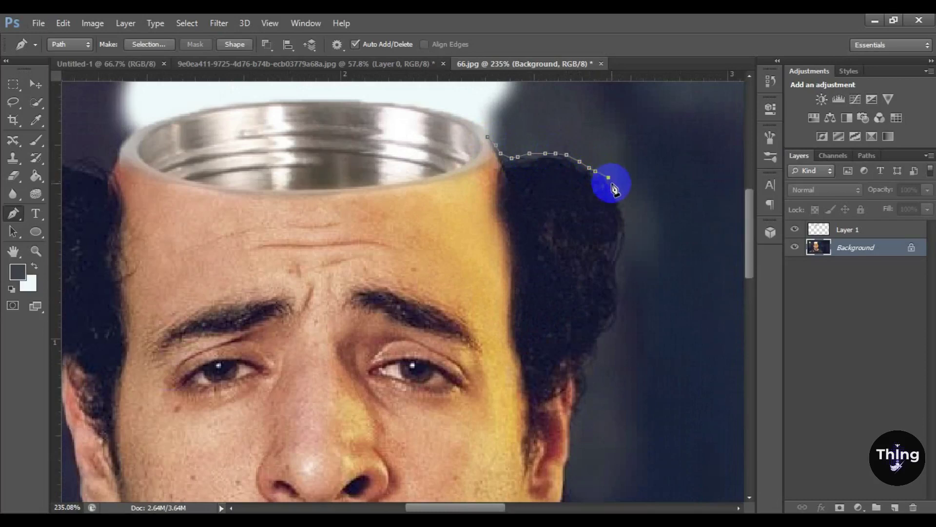
{"action": "left_click", "coordinate": [620, 203]}
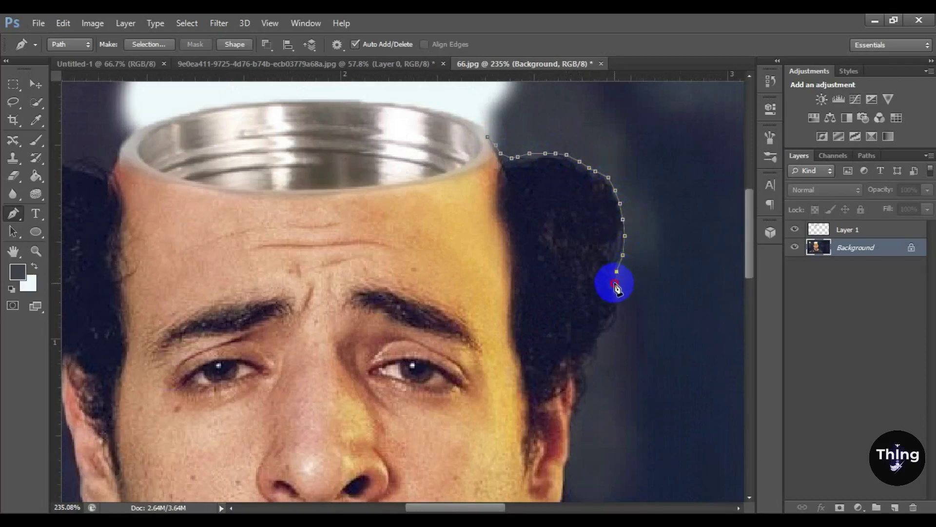
{"action": "left_click", "coordinate": [615, 283]}
{"action": "scroll", "coordinate": [622, 273], "scroll_direction": "down", "scroll_amount": 2}
{"action": "left_click", "coordinate": [617, 273]}
{"action": "left_click", "coordinate": [613, 293]}
{"action": "left_click", "coordinate": [594, 323]}
{"action": "left_click", "coordinate": [589, 338]}
Continue the pen path past the hair, around the ear and down the jaw to the neck
{"action": "scroll", "coordinate": [580, 390], "scroll_direction": "down", "scroll_amount": 3}
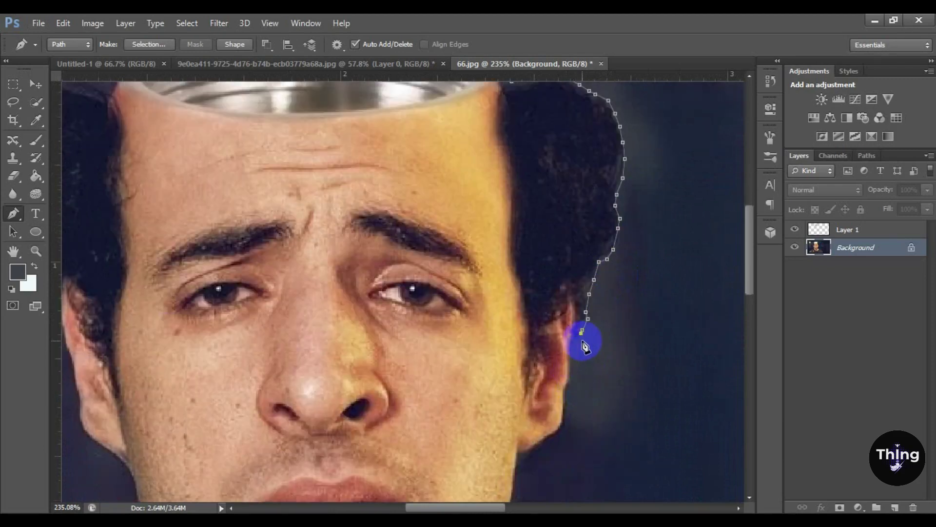
{"action": "left_click", "coordinate": [575, 346]}
{"action": "scroll", "coordinate": [577, 341], "scroll_direction": "down", "scroll_amount": 2}
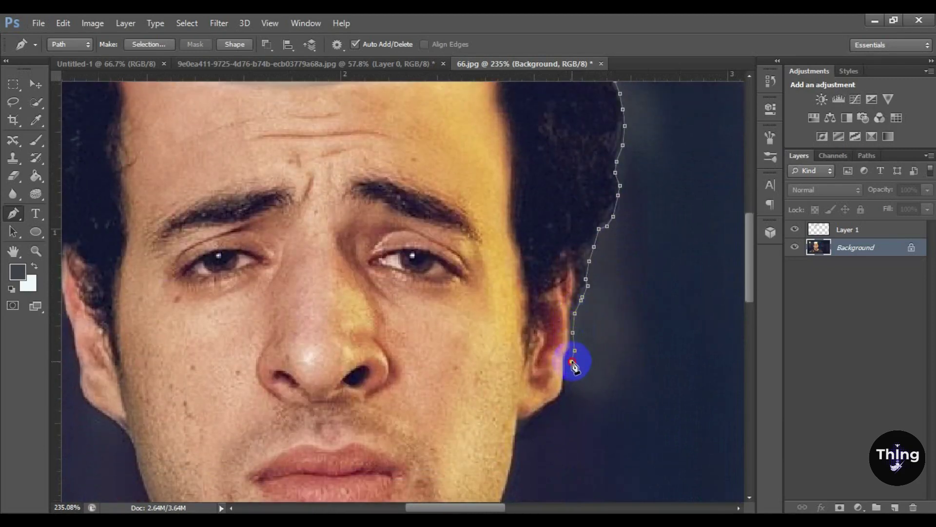
{"action": "left_click", "coordinate": [572, 361]}
{"action": "scroll", "coordinate": [578, 342], "scroll_direction": "down", "scroll_amount": 3}
{"action": "left_click", "coordinate": [563, 345]}
{"action": "left_click", "coordinate": [543, 357]}
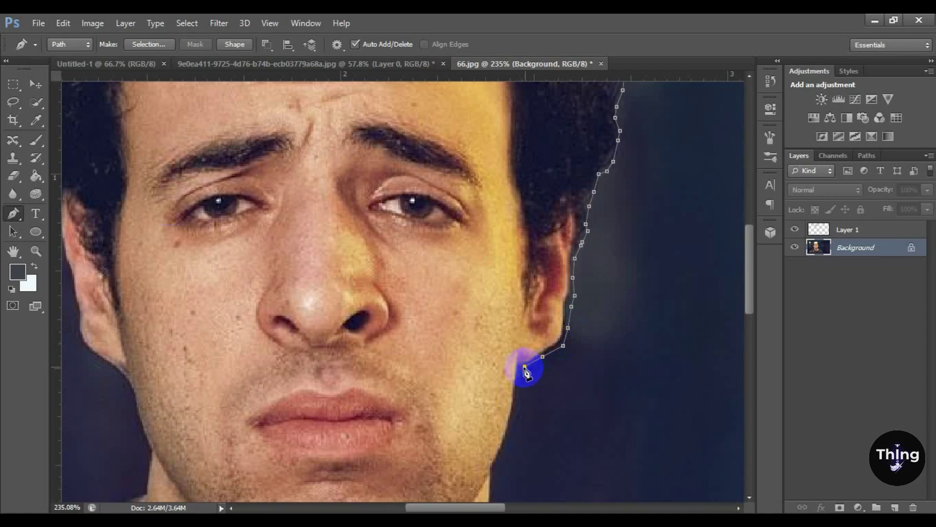
{"action": "scroll", "coordinate": [509, 297], "scroll_direction": "down", "scroll_amount": 6}
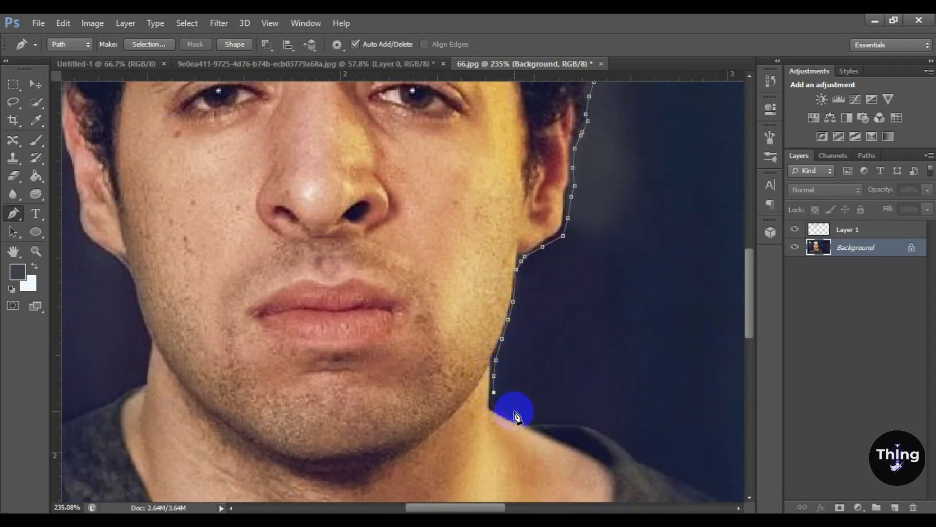
Continue the pen path from the base of the neck along the shirt collar to the start of the shoulder
{"action": "left_click", "coordinate": [540, 417]}
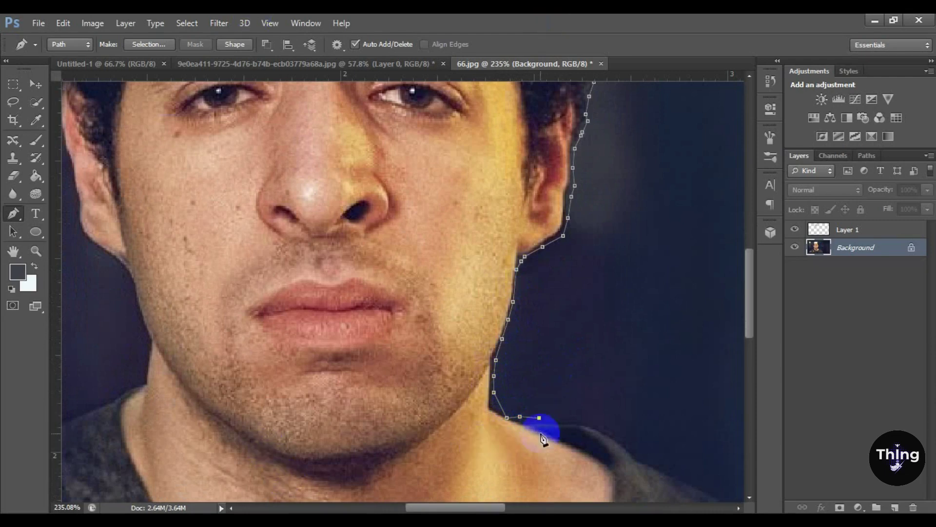
{"action": "left_click", "coordinate": [562, 420]}
{"action": "left_click", "coordinate": [584, 421]}
{"action": "left_click", "coordinate": [594, 428]}
{"action": "scroll", "coordinate": [613, 440], "scroll_direction": "down", "scroll_amount": 2}
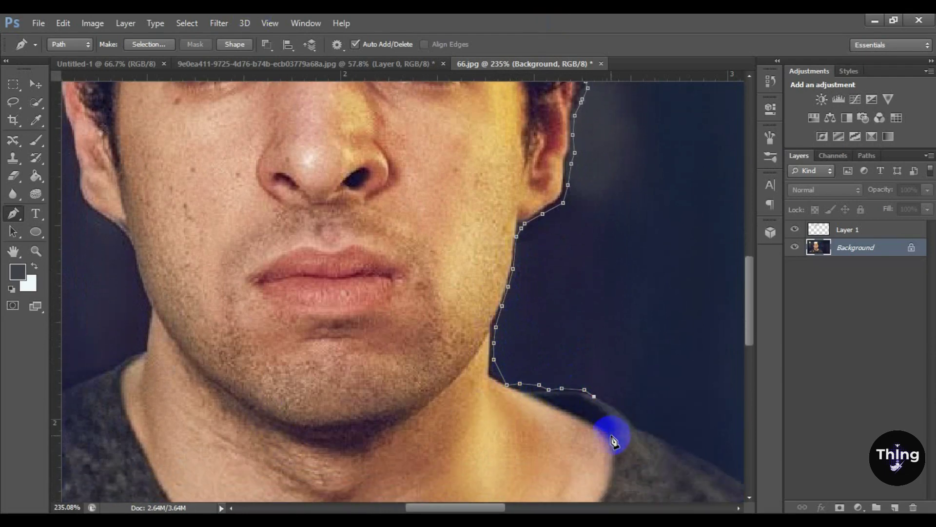
{"action": "left_click", "coordinate": [619, 411]}
Extend the pen path down the upper slope of the shirt's shoulder with closely spaced anchor points
{"action": "scroll", "coordinate": [634, 424], "scroll_direction": "down", "scroll_amount": 3}
{"action": "left_click_drag", "start_coordinate": [500, 510], "coordinate": [518, 510]}
{"action": "scroll", "coordinate": [519, 476], "scroll_direction": "up", "scroll_amount": 2}
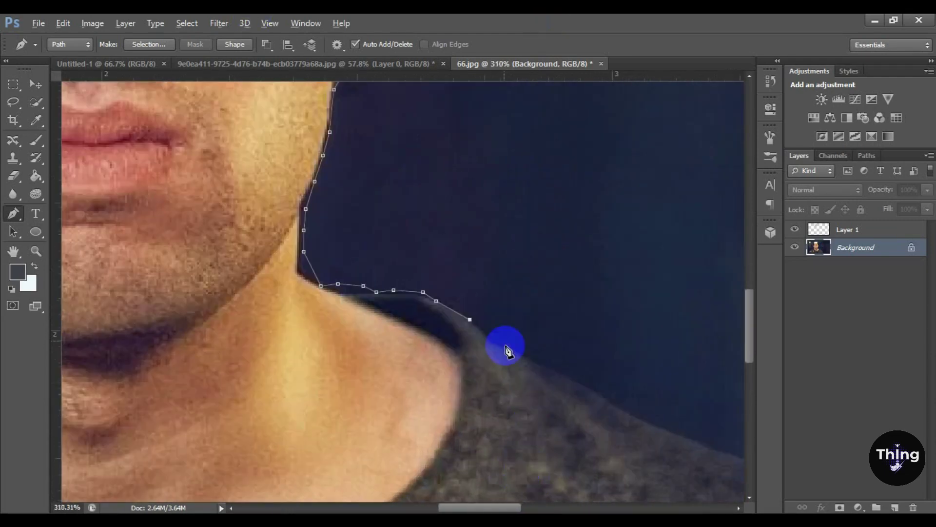
{"action": "left_click", "coordinate": [544, 365]}
{"action": "left_click", "coordinate": [558, 369]}
{"action": "left_click", "coordinate": [585, 383]}
{"action": "left_click", "coordinate": [607, 394]}
{"action": "left_click", "coordinate": [621, 408]}
Continue the pen path around the outer shoulder and down the sleeve towards the picture's lower edge
{"action": "scroll", "coordinate": [610, 461], "scroll_direction": "down", "scroll_amount": 3}
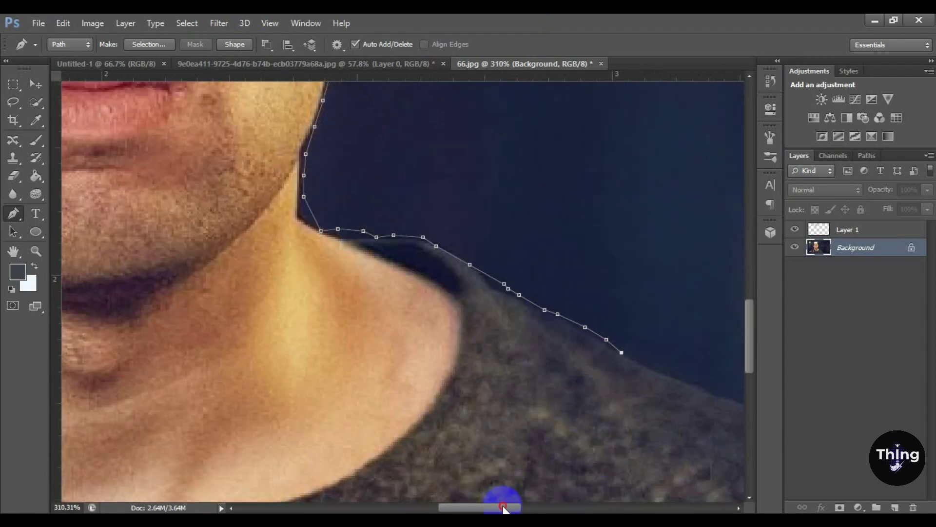
{"action": "left_click_drag", "start_coordinate": [501, 507], "coordinate": [540, 508]}
{"action": "left_click", "coordinate": [361, 375]}
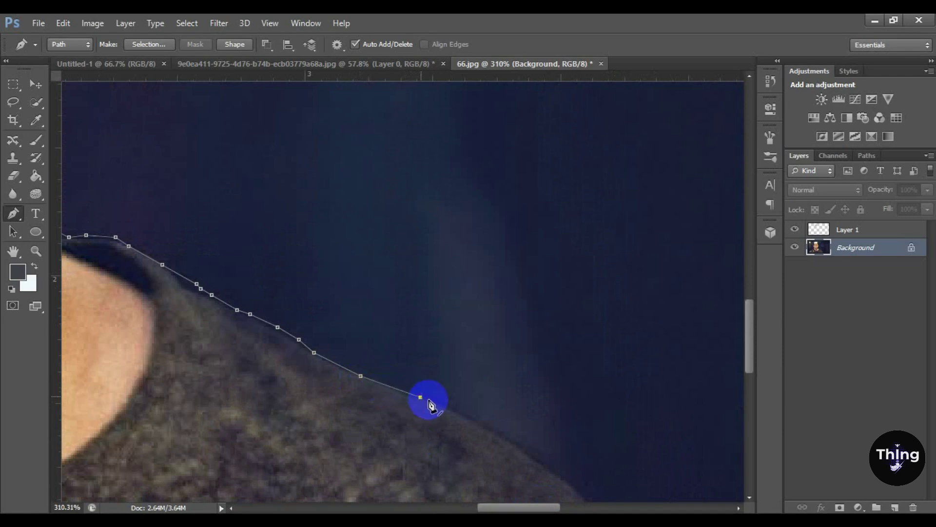
{"action": "left_click", "coordinate": [511, 445]}
{"action": "scroll", "coordinate": [548, 468], "scroll_direction": "down", "scroll_amount": 5}
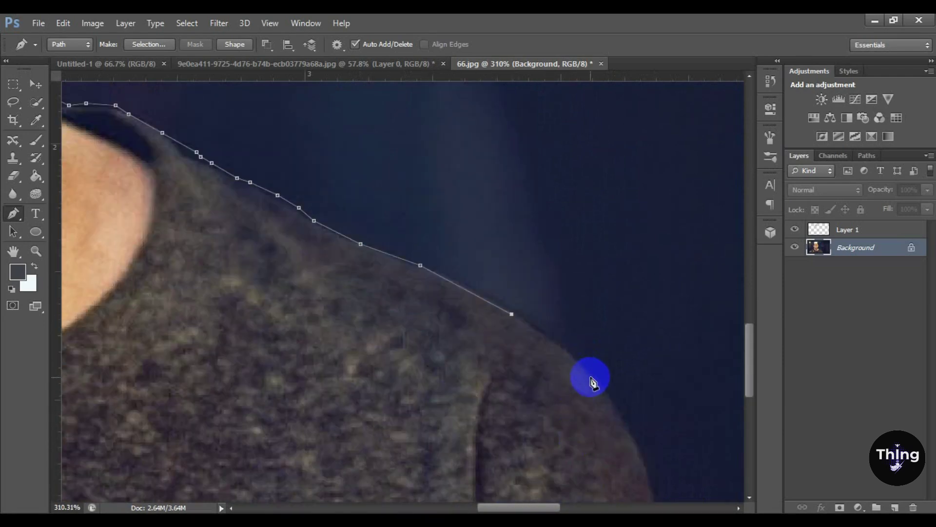
{"action": "left_click", "coordinate": [590, 377]}
{"action": "scroll", "coordinate": [622, 432], "scroll_direction": "down", "scroll_amount": 3}
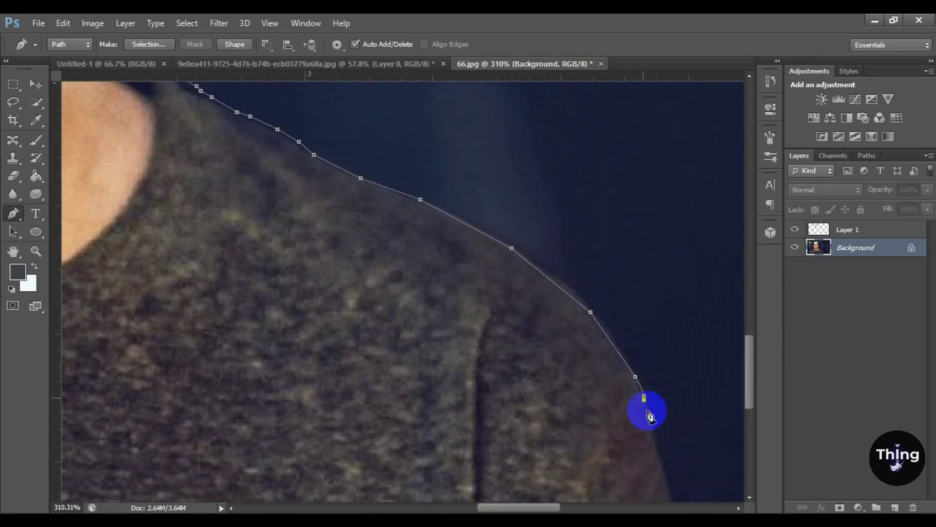
{"action": "scroll", "coordinate": [661, 420], "scroll_direction": "down", "scroll_amount": 3}
{"action": "scroll", "coordinate": [678, 419], "scroll_direction": "down", "scroll_amount": 5}
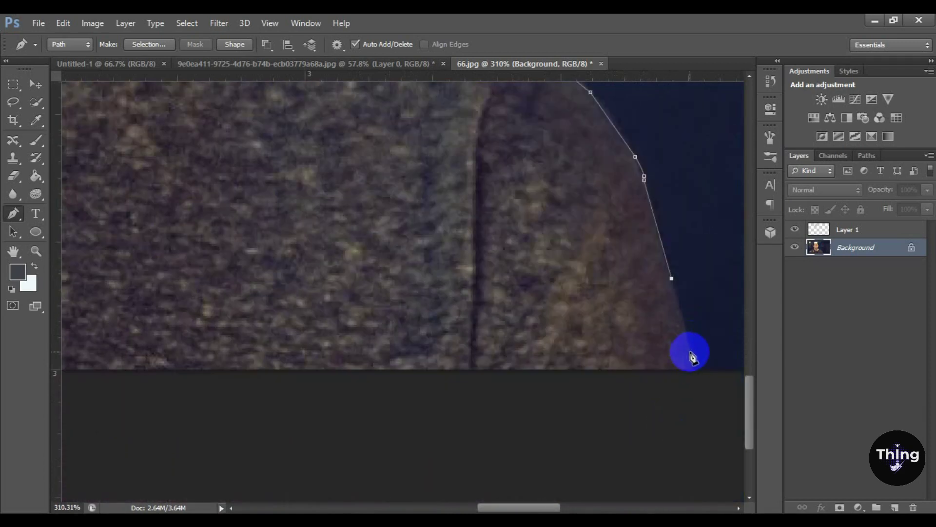
Carry the pen path across the picture's lower edge to the opposite sleeve and up its outer edge
{"action": "left_click_drag", "start_coordinate": [540, 507], "coordinate": [351, 507]}
{"action": "left_click", "coordinate": [363, 369]}
{"action": "left_click", "coordinate": [355, 358]}
{"action": "left_click", "coordinate": [358, 347]}
{"action": "left_click", "coordinate": [357, 318]}
{"action": "left_click", "coordinate": [359, 304]}
{"action": "left_click", "coordinate": [364, 283]}
{"action": "left_click", "coordinate": [367, 254]}
Continue the pen path around the wind-up key, up the side of the lettering logo and onto the shoulder
{"action": "scroll", "coordinate": [369, 249], "scroll_direction": "up", "scroll_amount": 2}
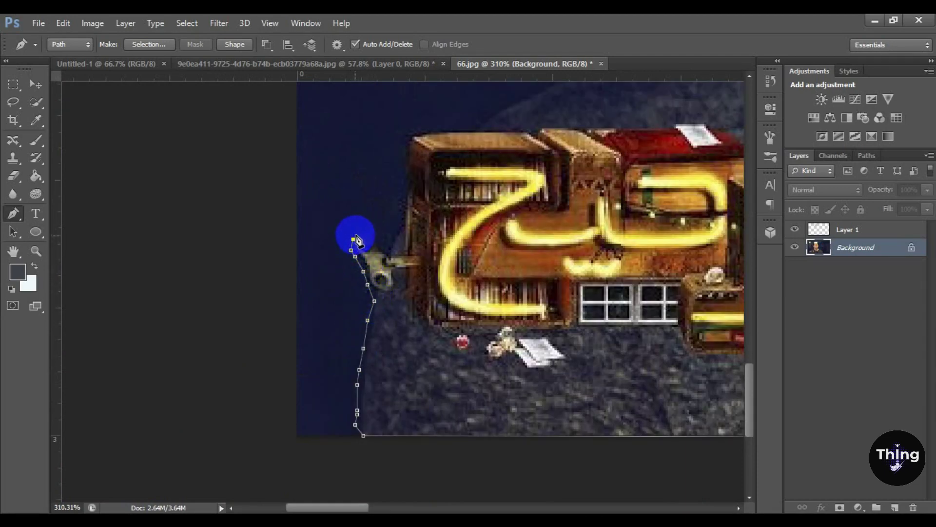
{"action": "scroll", "coordinate": [393, 236], "scroll_direction": "up", "scroll_amount": 3}
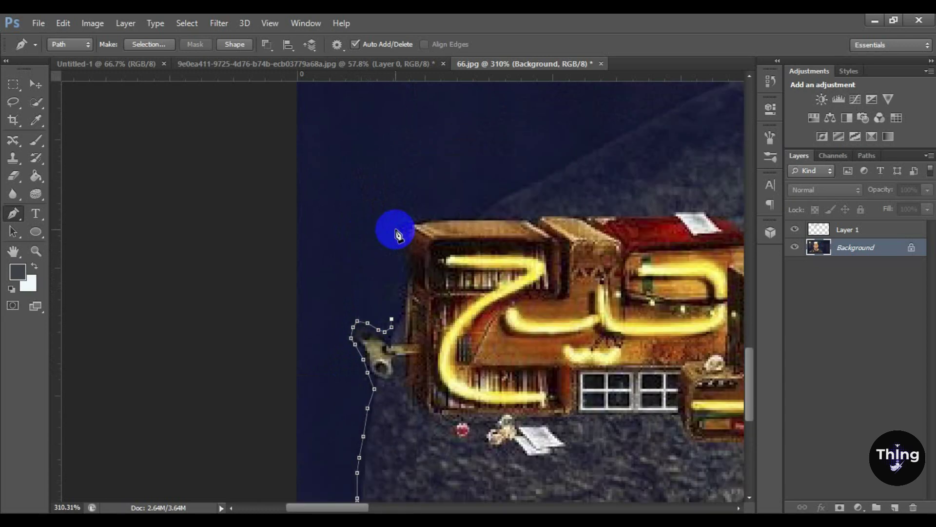
{"action": "left_click", "coordinate": [400, 299]}
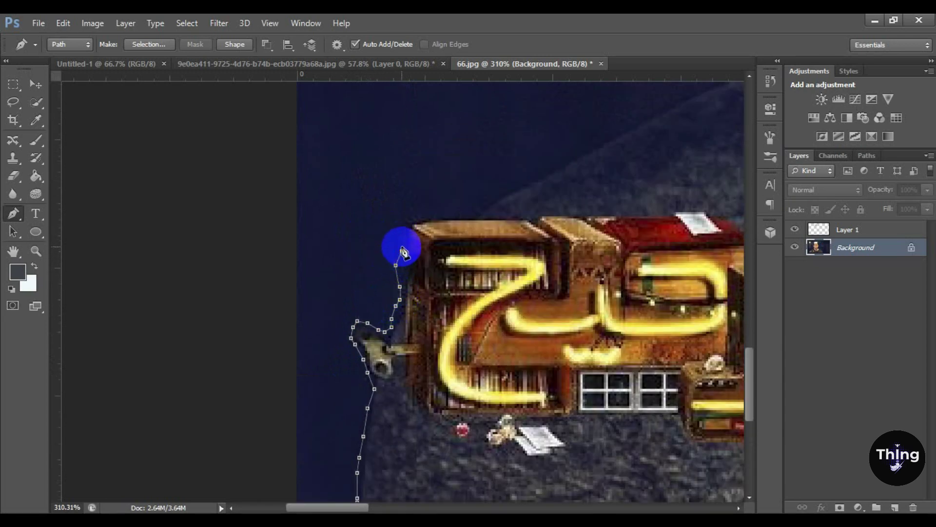
{"action": "scroll", "coordinate": [424, 220], "scroll_direction": "up", "scroll_amount": 2}
{"action": "left_click", "coordinate": [451, 269]}
{"action": "left_click", "coordinate": [470, 270]}
{"action": "left_click", "coordinate": [504, 248]}
Extend the pen path up the shirt's shoulder slope to the collar beside the neck
{"action": "scroll", "coordinate": [526, 241], "scroll_direction": "up", "scroll_amount": 2}
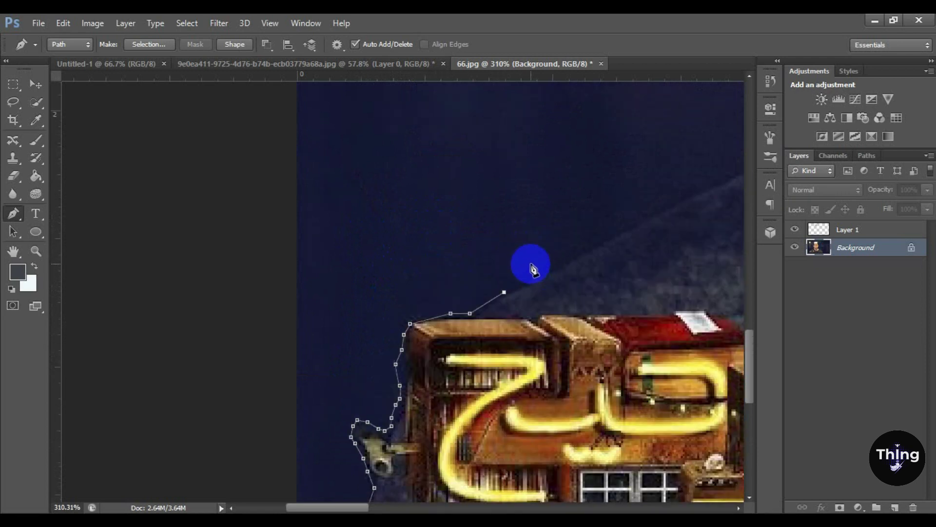
{"action": "left_click", "coordinate": [574, 255]}
{"action": "left_click", "coordinate": [621, 229]}
{"action": "left_click", "coordinate": [681, 198]}
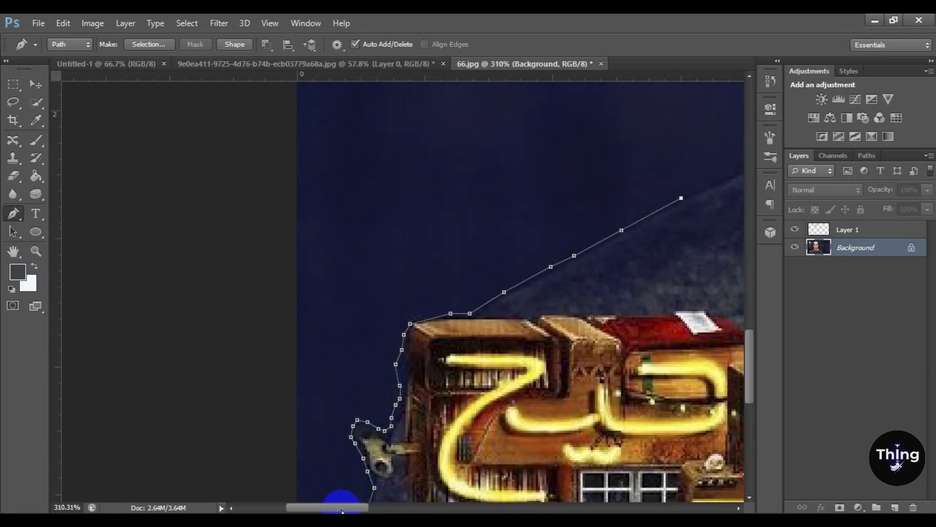
{"action": "left_click_drag", "start_coordinate": [341, 506], "coordinate": [399, 505]}
{"action": "scroll", "coordinate": [473, 274], "scroll_direction": "up", "scroll_amount": 5}
{"action": "left_click", "coordinate": [456, 231]}
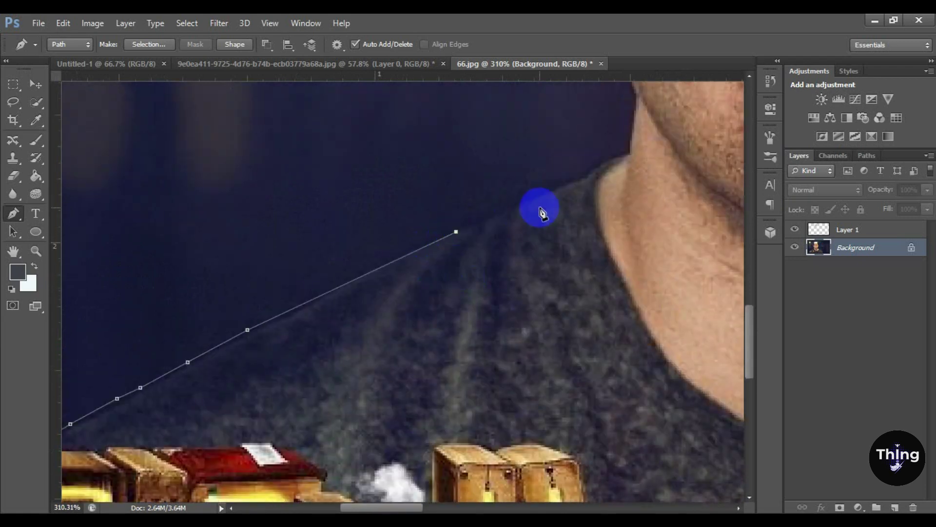
{"action": "scroll", "coordinate": [588, 177], "scroll_direction": "up", "scroll_amount": 2}
{"action": "left_click_drag", "start_coordinate": [382, 506], "coordinate": [414, 506]}
Continue the pen path up the neck and jaw and around the outer edge of the ear to the hair
{"action": "scroll", "coordinate": [412, 318], "scroll_direction": "up", "scroll_amount": 5}
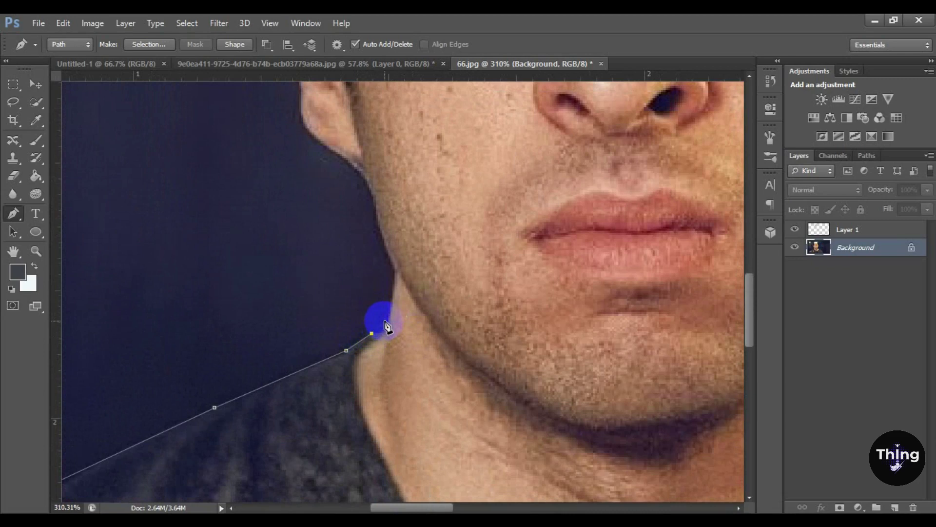
{"action": "left_click", "coordinate": [390, 264]}
{"action": "left_click", "coordinate": [384, 254]}
{"action": "scroll", "coordinate": [374, 226], "scroll_direction": "up", "scroll_amount": 2}
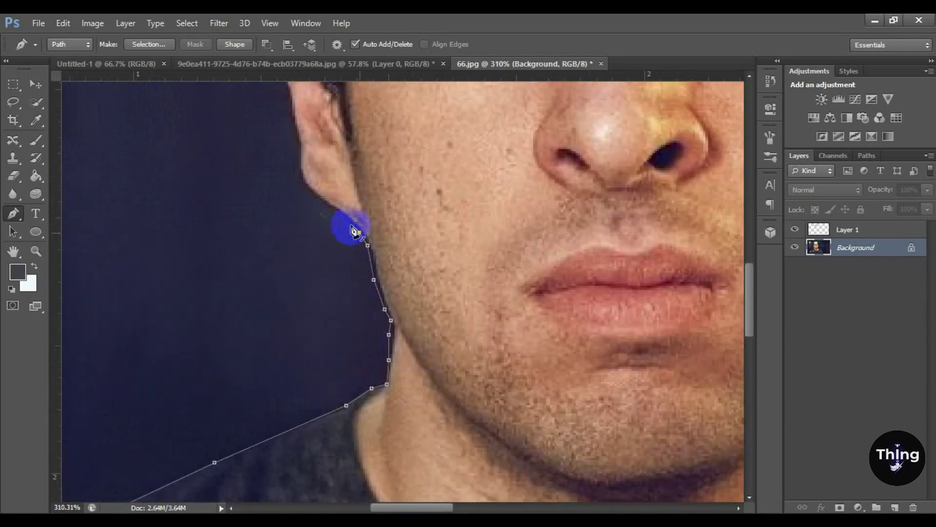
{"action": "scroll", "coordinate": [305, 215], "scroll_direction": "up", "scroll_amount": 2}
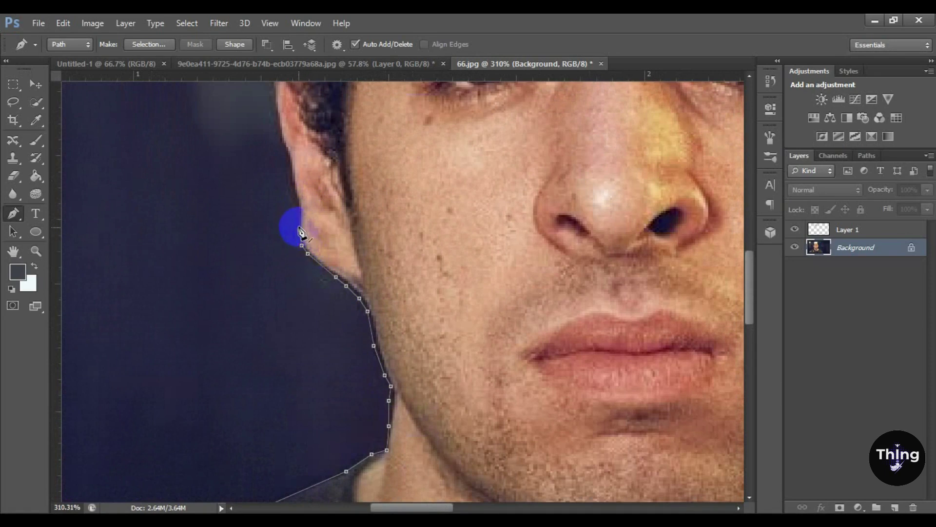
{"action": "scroll", "coordinate": [299, 229], "scroll_direction": "up", "scroll_amount": 3}
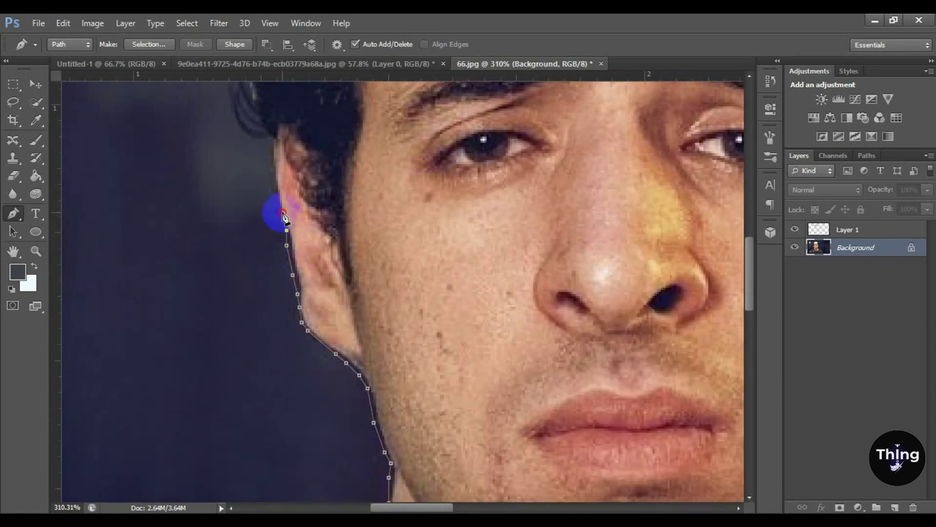
{"action": "scroll", "coordinate": [276, 172], "scroll_direction": "up", "scroll_amount": 3}
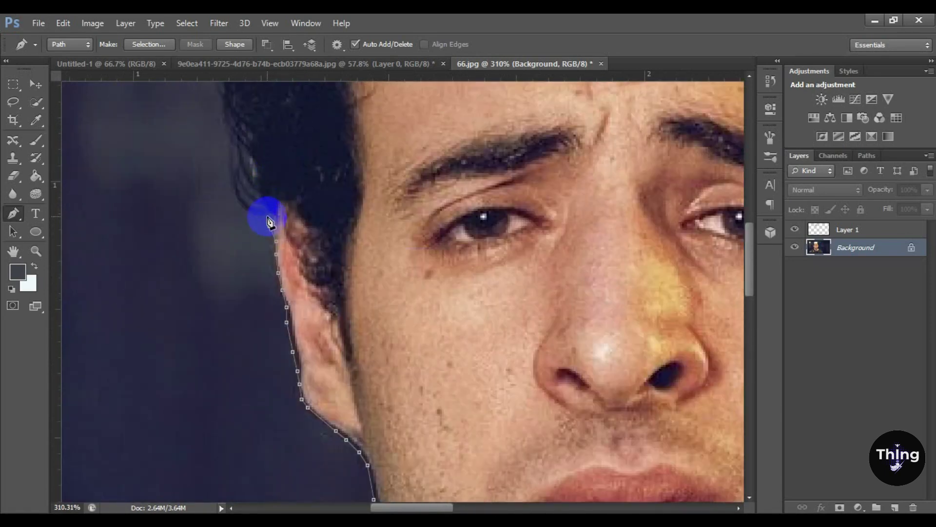
Trace the pen path up the outer side of the hair above the ear with closely spaced anchor points
{"action": "scroll", "coordinate": [230, 194], "scroll_direction": "up", "scroll_amount": 7}
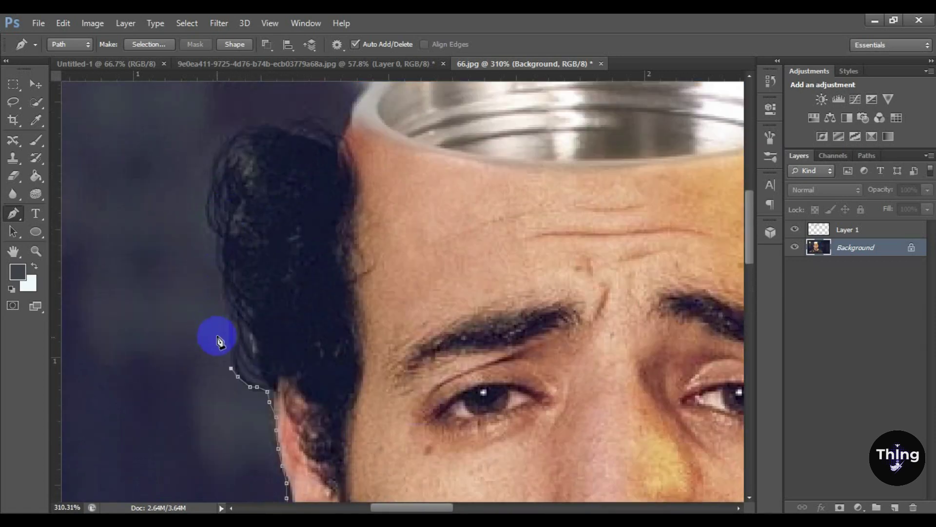
{"action": "left_click", "coordinate": [227, 336]}
{"action": "left_click", "coordinate": [226, 313]}
{"action": "left_click", "coordinate": [223, 293]}
{"action": "left_click", "coordinate": [221, 276]}
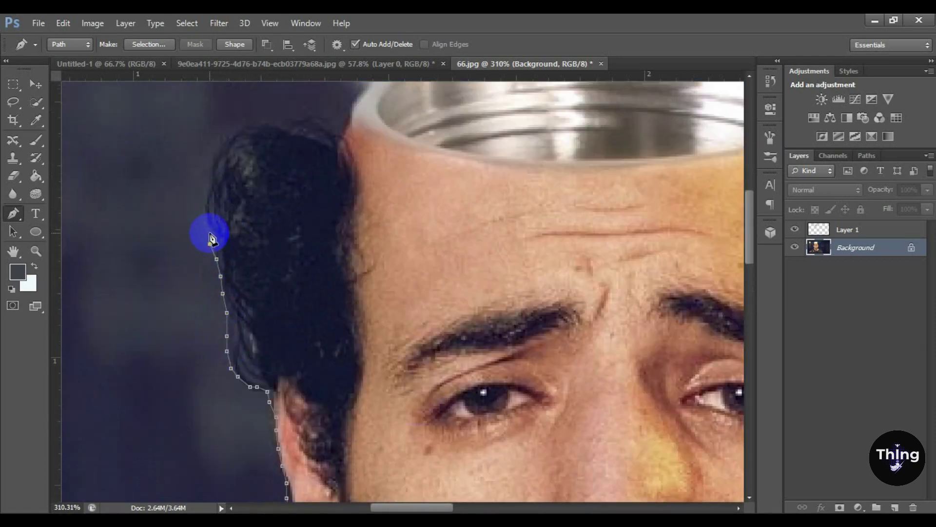
{"action": "scroll", "coordinate": [219, 149], "scroll_direction": "up", "scroll_amount": 2}
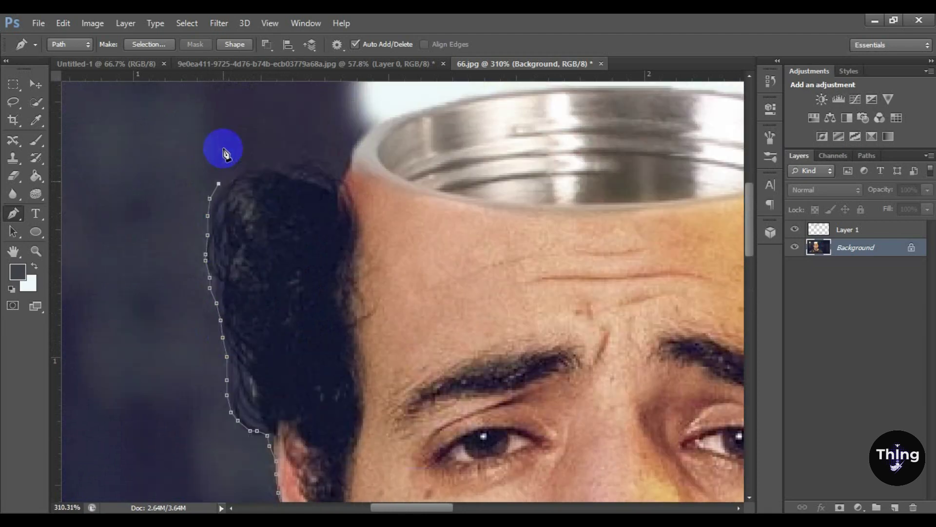
Continue the pen path over the top of the hair to the edge of the metal rim
{"action": "left_click", "coordinate": [218, 194]}
{"action": "left_click", "coordinate": [238, 180]}
{"action": "left_click", "coordinate": [255, 171]}
{"action": "left_click", "coordinate": [269, 175]}
{"action": "left_click", "coordinate": [297, 170]}
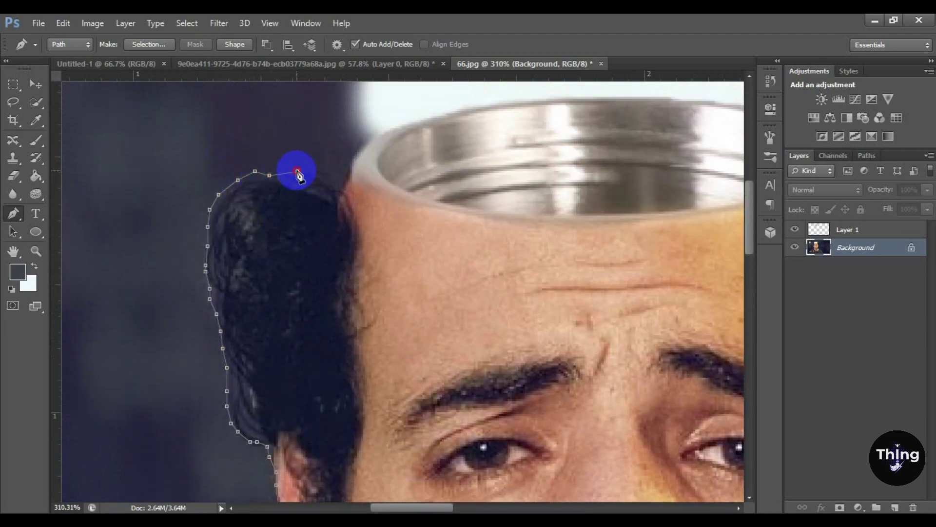
{"action": "left_click", "coordinate": [349, 165]}
{"action": "scroll", "coordinate": [361, 175], "scroll_direction": "up", "scroll_amount": 3}
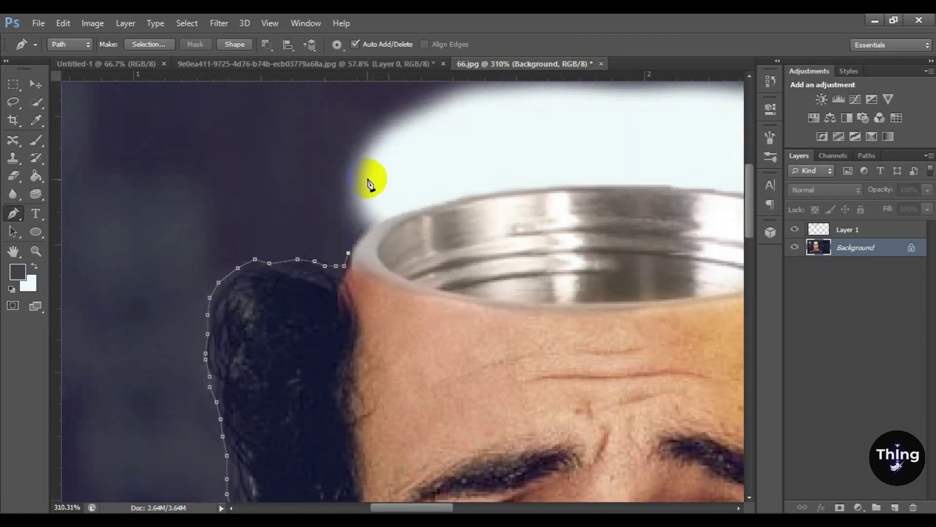
Trace the pen path along the back edge of the metal rim and close it at the starting anchor point
{"action": "left_click", "coordinate": [408, 208]}
{"action": "left_click", "coordinate": [482, 191]}
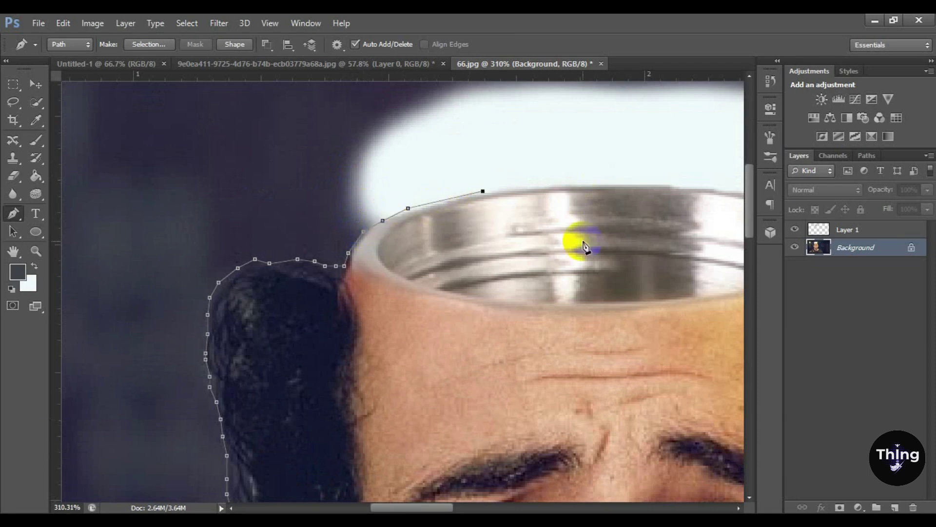
{"action": "left_click_drag", "start_coordinate": [417, 510], "coordinate": [454, 510]}
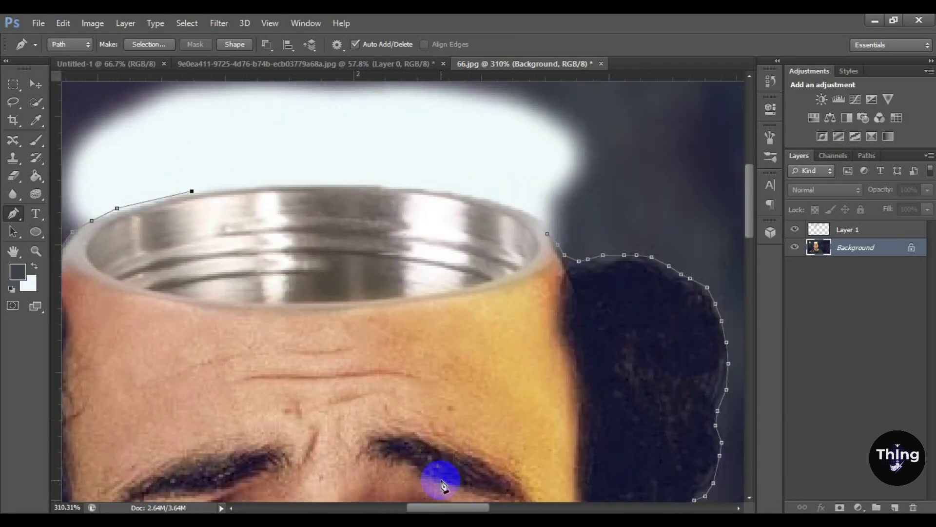
{"action": "left_click", "coordinate": [345, 182]}
{"action": "left_click", "coordinate": [390, 187]}
{"action": "left_click", "coordinate": [434, 186]}
{"action": "left_click", "coordinate": [471, 191]}
{"action": "left_click", "coordinate": [511, 204]}
{"action": "left_click", "coordinate": [536, 218]}
{"action": "left_click", "coordinate": [550, 238]}
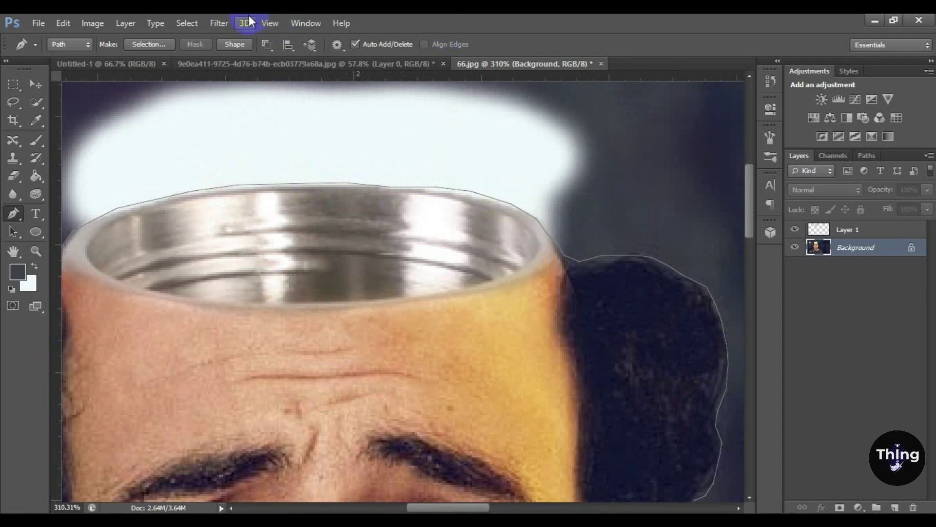
Convert the closed path into a selection and invert it to select the background around the man
{"action": "left_click", "coordinate": [198, 25]}
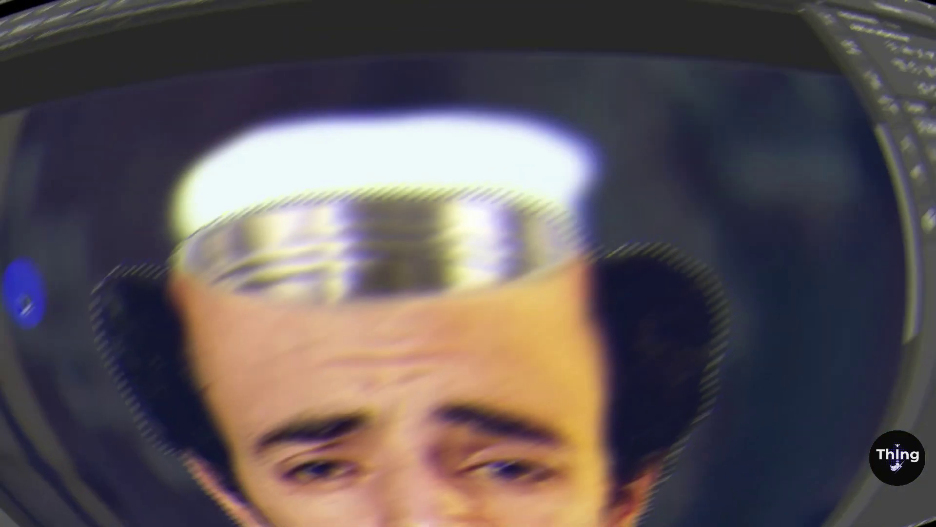
{"action": "key", "text": "ctrl+shift+i"}
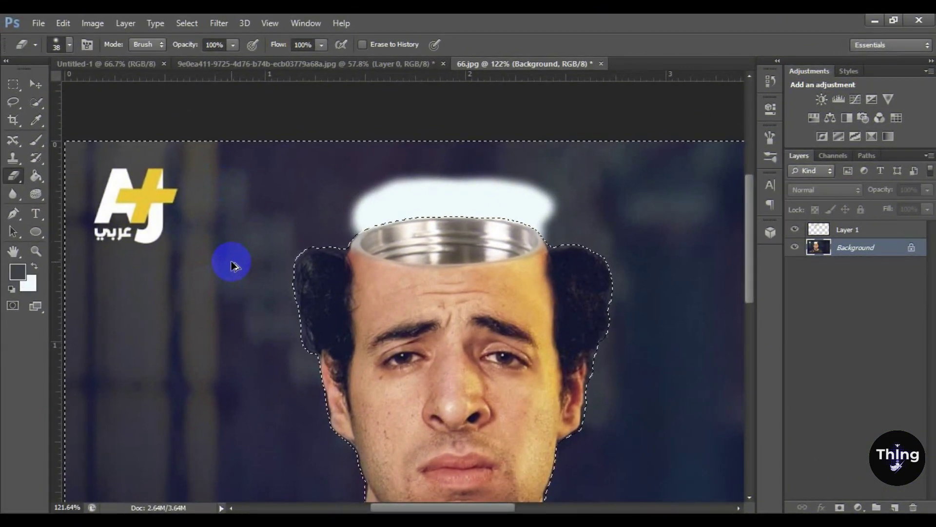
Erase the selected background beside the head with an Eraser stroke and the Magic Eraser tool
{"action": "mouse_move", "coordinate": [223, 269]}
{"action": "left_mouse_down"}
{"action": "mouse_move", "coordinate": [182, 322]}
{"action": "mouse_move", "coordinate": [219, 275]}
{"action": "mouse_move", "coordinate": [207, 266]}
{"action": "mouse_move", "coordinate": [212, 311]}
{"action": "mouse_move", "coordinate": [289, 319]}
{"action": "mouse_move", "coordinate": [353, 240]}
{"action": "mouse_move", "coordinate": [213, 286]}
{"action": "left_mouse_up"}
{"action": "right_click", "coordinate": [15, 177]}
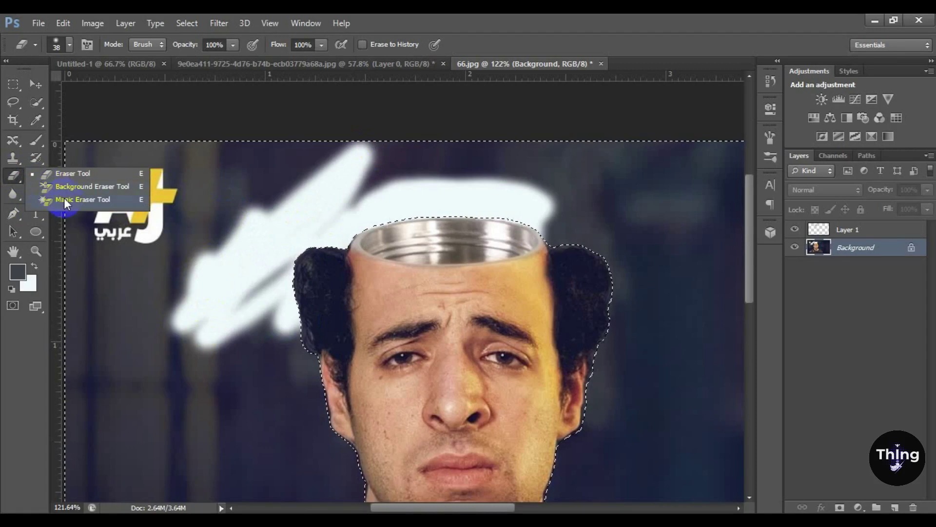
{"action": "left_click", "coordinate": [64, 201]}
{"action": "left_click", "coordinate": [181, 231]}
Set the Eraser brush size to 432 px and erase the white patches and remaining background around the man
{"action": "right_click", "coordinate": [20, 172]}
{"action": "left_click", "coordinate": [68, 173]}
{"action": "left_click", "coordinate": [70, 39]}
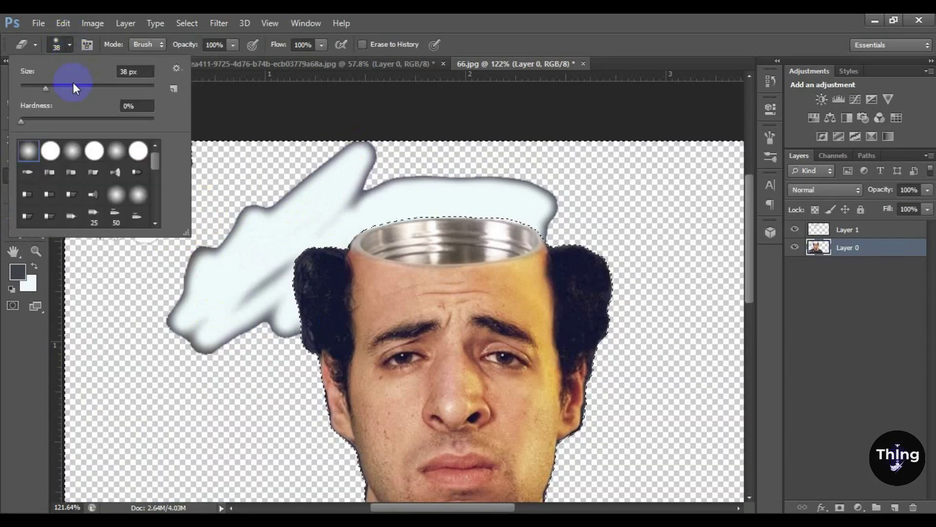
{"action": "left_click_drag", "start_coordinate": [136, 89], "coordinate": [136, 90]}
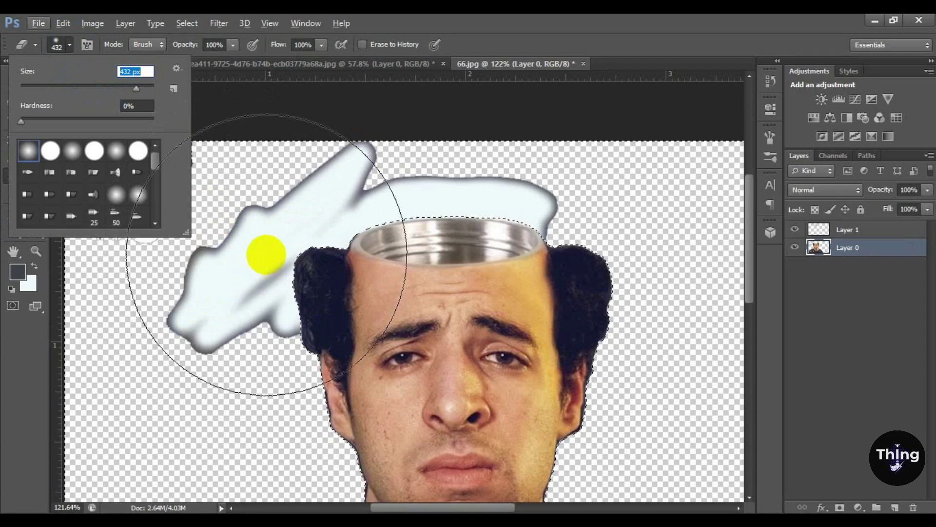
{"action": "left_click", "coordinate": [267, 255]}
{"action": "scroll", "coordinate": [265, 253], "scroll_direction": "down", "scroll_amount": 10}
{"action": "left_click", "coordinate": [270, 250]}
{"action": "mouse_move", "coordinate": [433, 235]}
{"action": "left_mouse_down"}
{"action": "mouse_move", "coordinate": [394, 393]}
{"action": "mouse_move", "coordinate": [546, 225]}
{"action": "left_mouse_up"}
{"action": "mouse_move", "coordinate": [382, 345]}
{"action": "left_mouse_down"}
{"action": "mouse_move", "coordinate": [204, 360]}
{"action": "mouse_move", "coordinate": [202, 293]}
{"action": "mouse_move", "coordinate": [359, 257]}
{"action": "left_mouse_up"}
Sweep the large Eraser over the rest of the selected area to clear any remnants around the cut-out
{"action": "scroll", "coordinate": [441, 296], "scroll_direction": "up", "scroll_amount": 3}
{"action": "scroll", "coordinate": [445, 297], "scroll_direction": "up", "scroll_amount": 3}
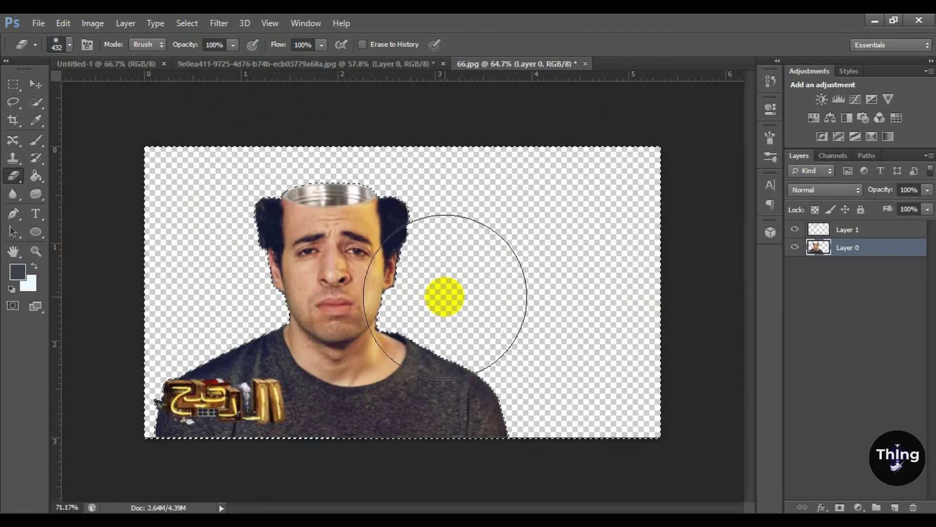
{"action": "left_click", "coordinate": [359, 265], "text": "alt"}
{"action": "scroll", "coordinate": [359, 265], "scroll_direction": "down", "scroll_amount": 3}
{"action": "mouse_move", "coordinate": [430, 265]}
{"action": "left_mouse_down"}
{"action": "mouse_move", "coordinate": [404, 330]}
{"action": "mouse_move", "coordinate": [442, 293]}
{"action": "mouse_move", "coordinate": [307, 286]}
{"action": "mouse_move", "coordinate": [333, 246]}
{"action": "mouse_move", "coordinate": [399, 330]}
{"action": "mouse_move", "coordinate": [197, 415]}
{"action": "left_mouse_up"}
{"action": "mouse_move", "coordinate": [603, 223]}
{"action": "left_mouse_down"}
{"action": "mouse_move", "coordinate": [115, 181]}
{"action": "mouse_move", "coordinate": [288, 204]}
{"action": "left_mouse_up"}
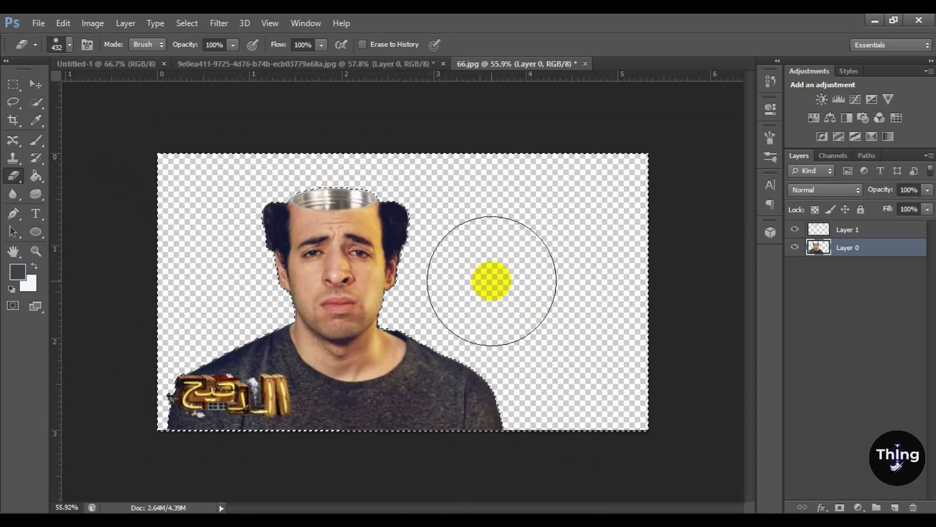
Add a new empty layer and place it below Layer 0
{"action": "left_click", "coordinate": [36, 86]}
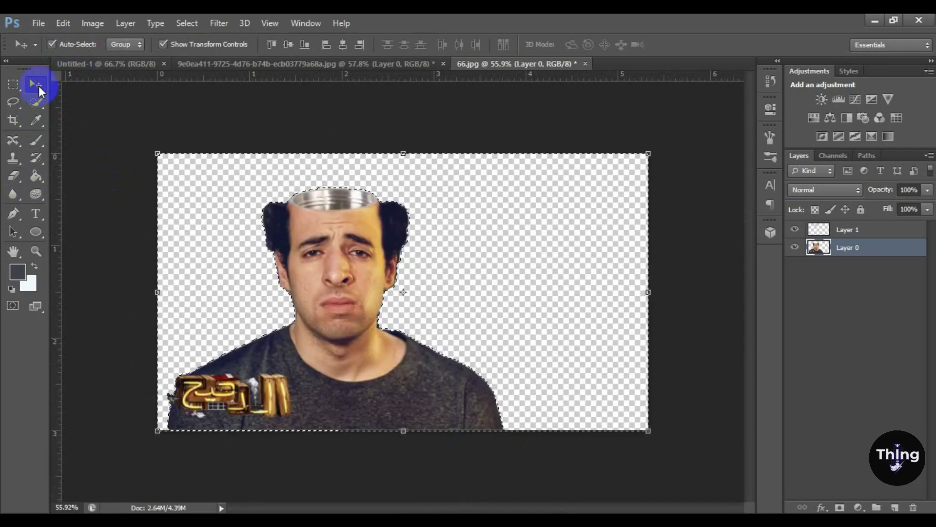
{"action": "left_click", "coordinate": [895, 507]}
{"action": "left_click_drag", "start_coordinate": [852, 247], "coordinate": [858, 276]}
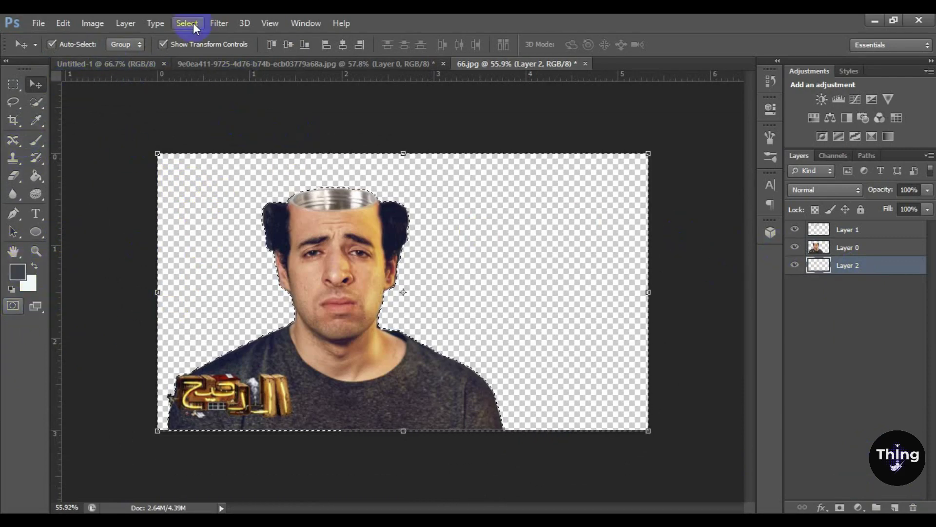
Invert the selection with Layer 0 active and deselect everything
{"action": "left_click", "coordinate": [218, 24]}
{"action": "left_click", "coordinate": [847, 248]}
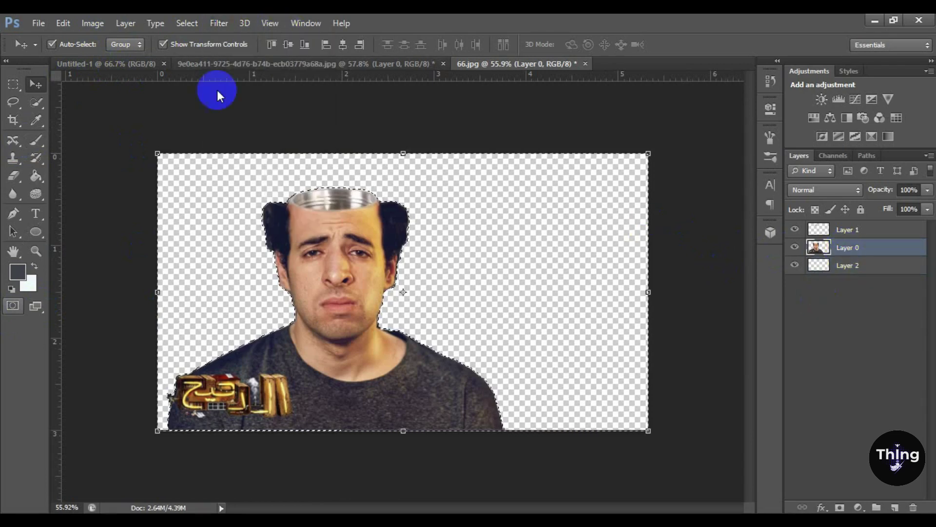
{"action": "left_click", "coordinate": [219, 24]}
{"action": "mouse_move", "coordinate": [187, 23]}
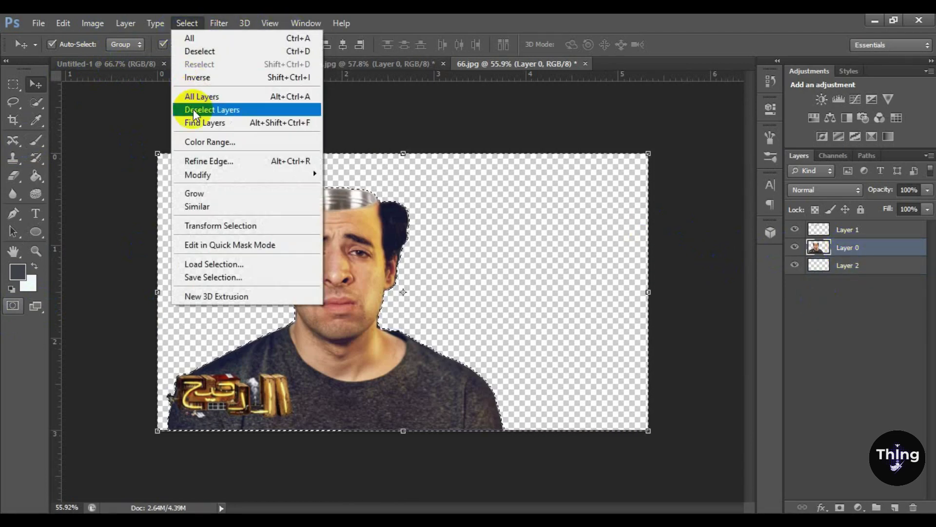
{"action": "left_click", "coordinate": [205, 78]}
{"action": "left_click", "coordinate": [364, 121]}
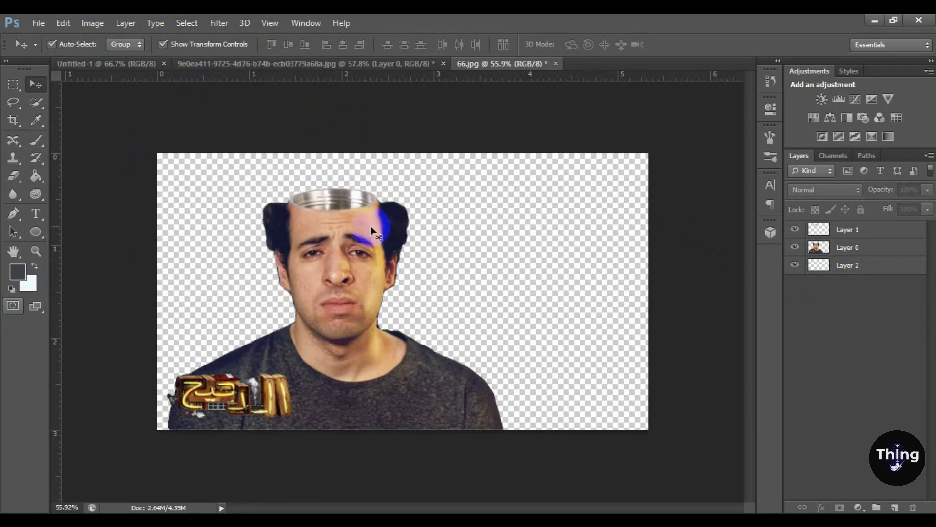
Fill Layer 2 with the dark gray-blue foreground colour using the Paint Bucket
{"action": "double_click", "coordinate": [848, 265]}
{"action": "left_click", "coordinate": [21, 273]}
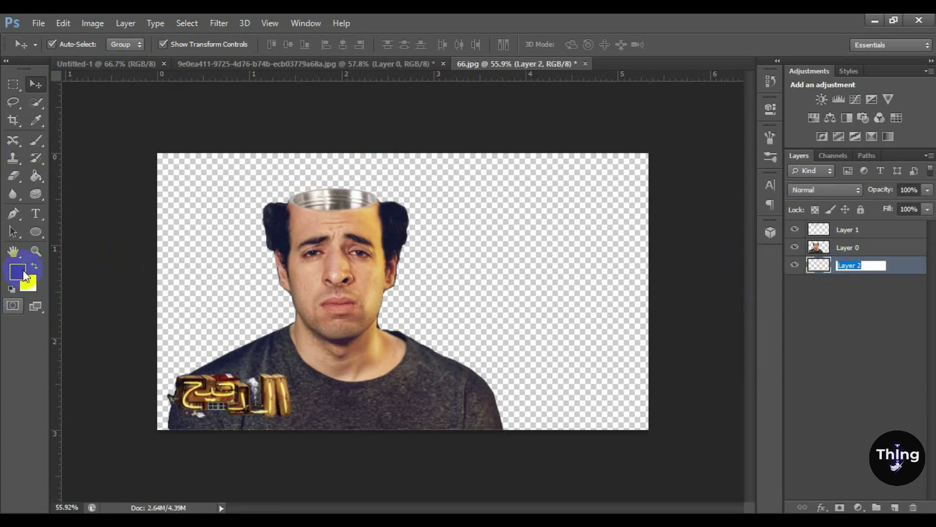
{"action": "left_click", "coordinate": [36, 177]}
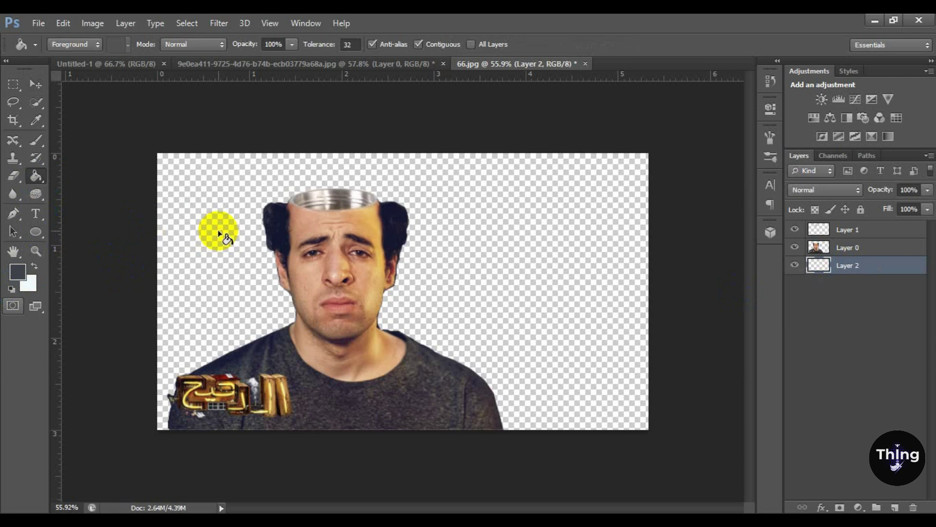
{"action": "left_click", "coordinate": [218, 232]}
Set the foreground colour to dark neutral gray 535051 and refill Layer 2 with it using the Paint Bucket
{"action": "left_click", "coordinate": [20, 272]}
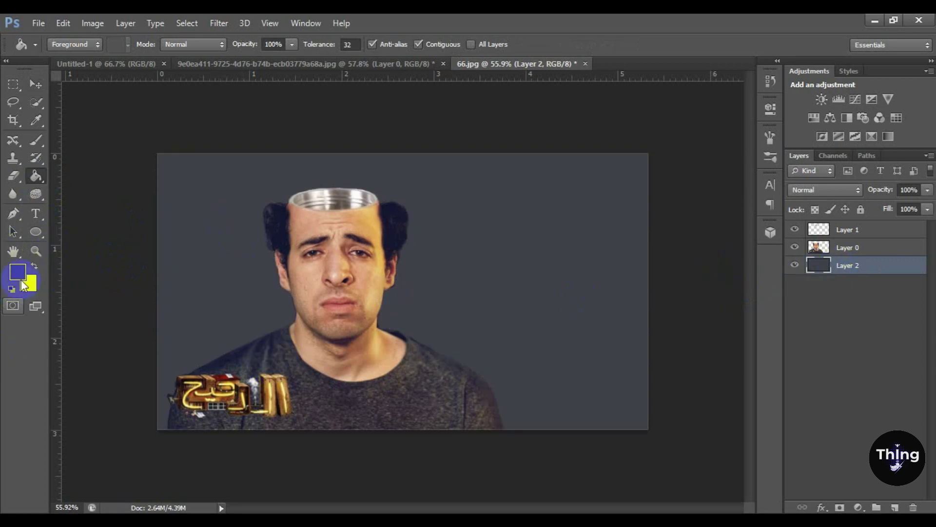
{"action": "left_click", "coordinate": [432, 389]}
{"action": "left_click", "coordinate": [668, 231]}
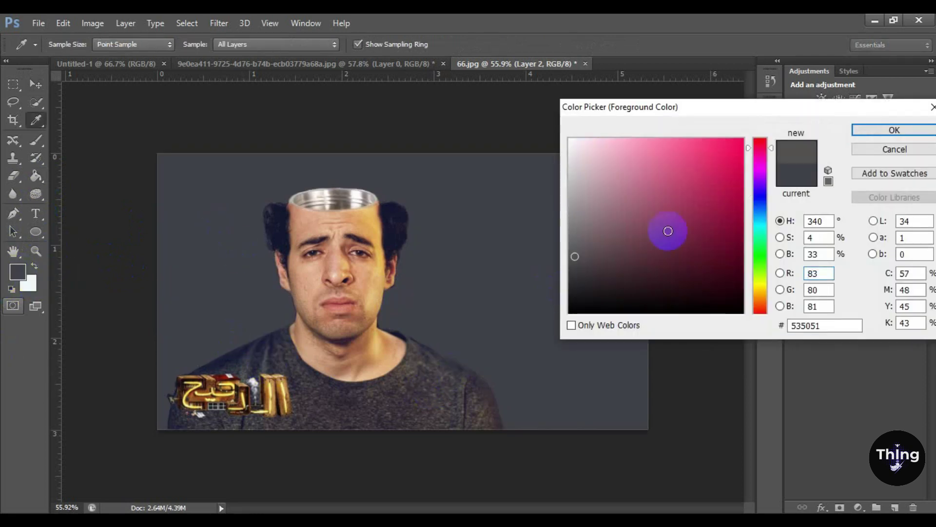
{"action": "left_click", "coordinate": [855, 130]}
{"action": "left_click", "coordinate": [586, 238]}
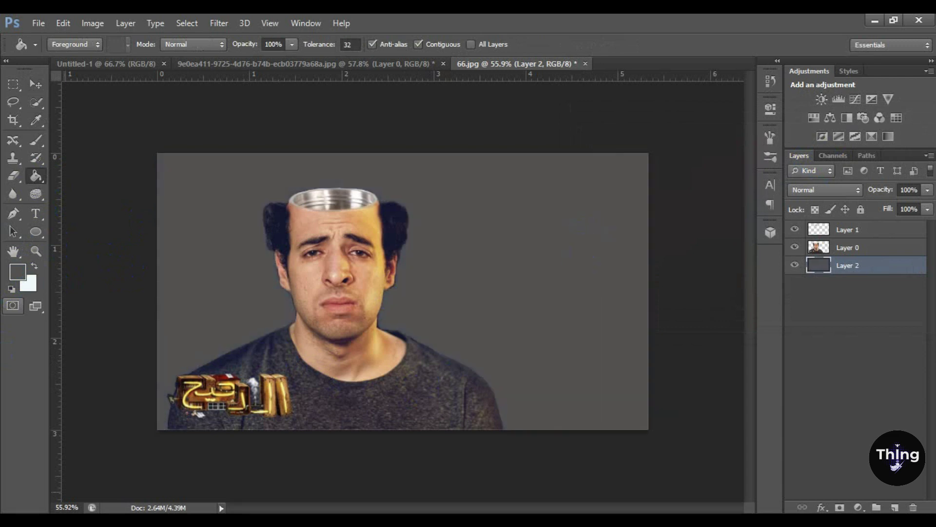
Add a Gradient Overlay layer style to the gray background on Layer 2
{"action": "double_click", "coordinate": [891, 272]}
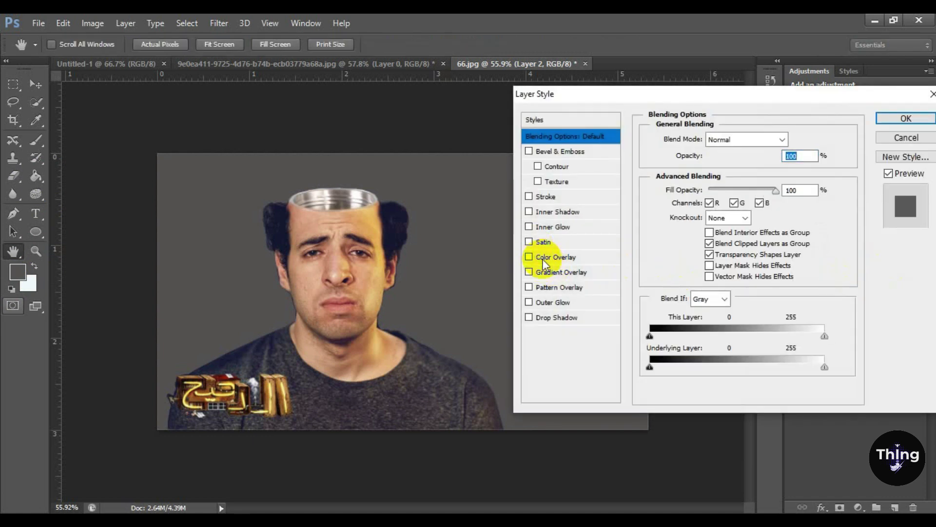
{"action": "left_click", "coordinate": [543, 259]}
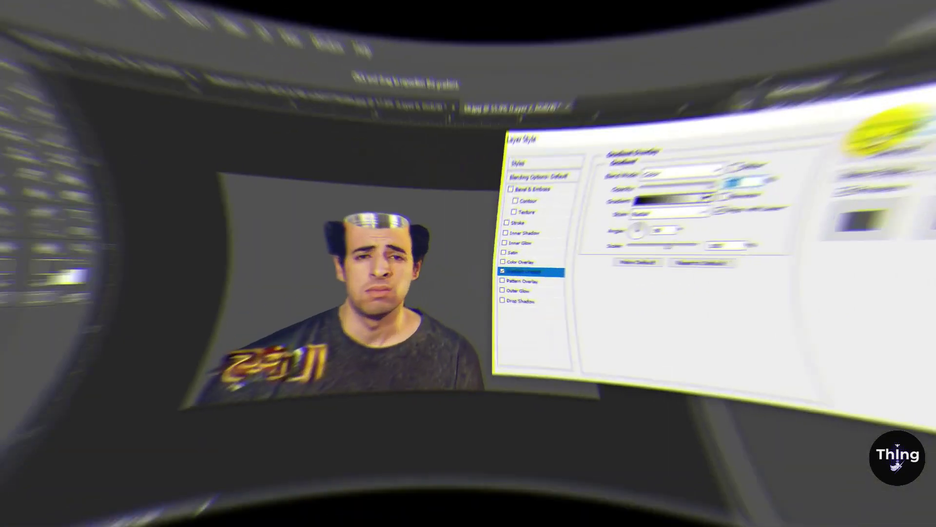
{"action": "left_click", "coordinate": [888, 121]}
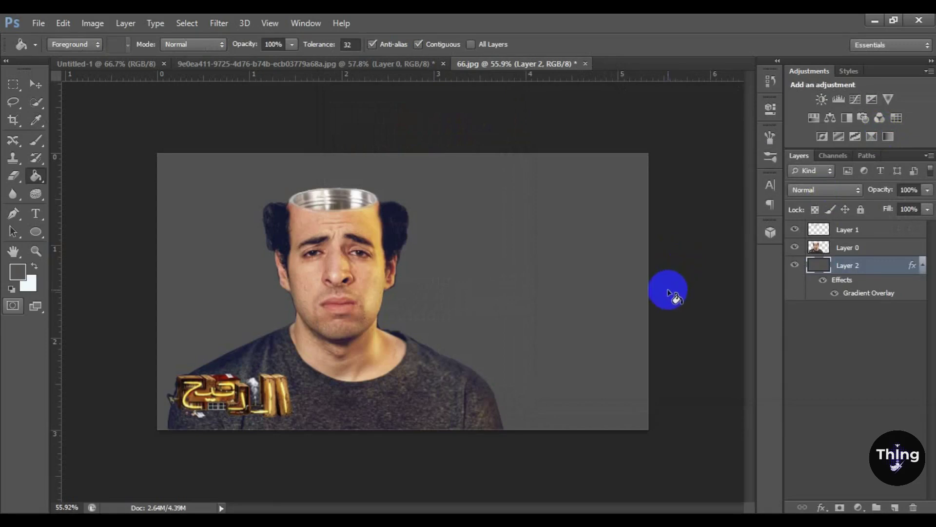
Crop the canvas from its right edge so the man sits roughly centred in the picture
{"action": "left_click", "coordinate": [14, 119]}
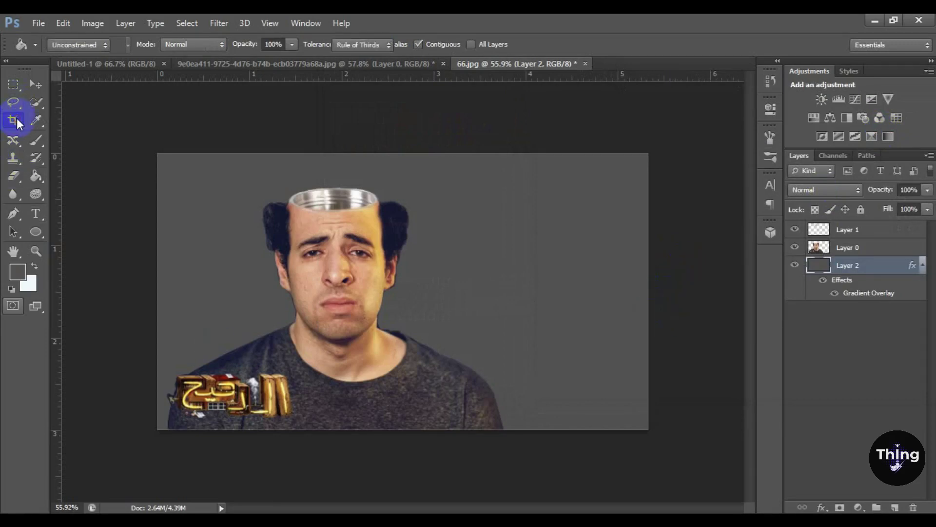
{"action": "left_click_drag", "start_coordinate": [648, 291], "coordinate": [589, 293]}
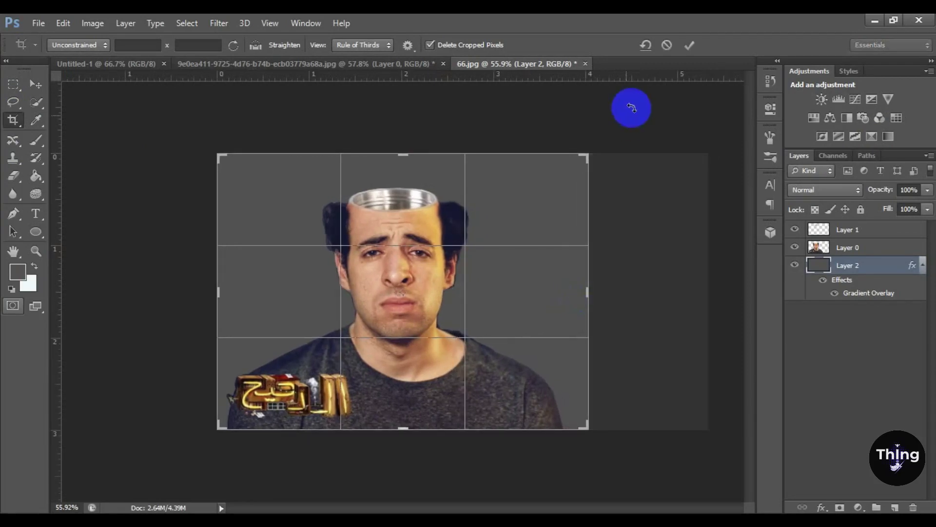
{"action": "left_click", "coordinate": [689, 45]}
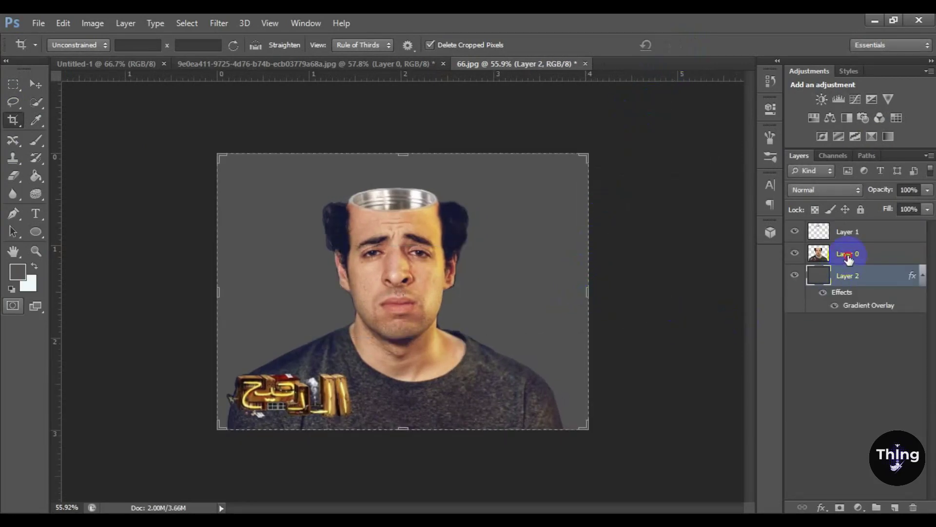
Activate Layer 1 and start a custom Warp transform on the metal rim
{"action": "double_click", "coordinate": [848, 254]}
{"action": "left_click", "coordinate": [849, 232]}
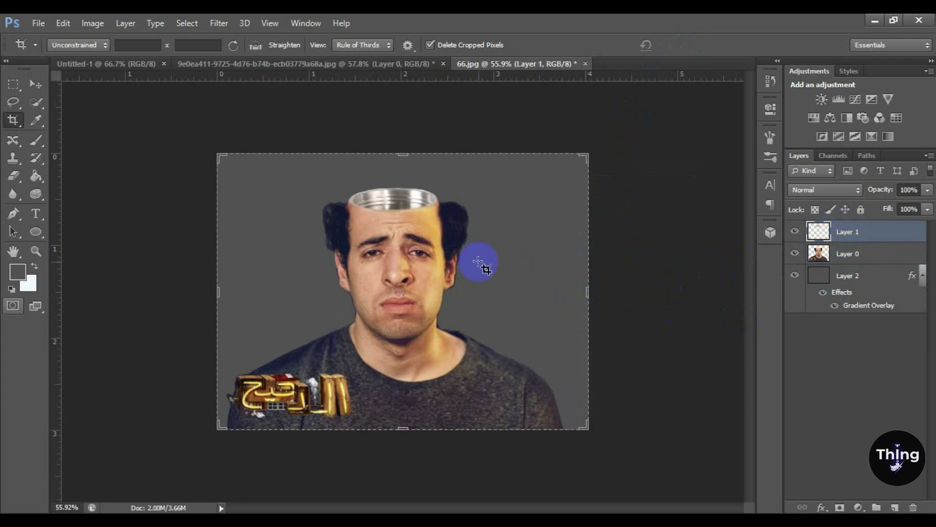
{"action": "scroll", "coordinate": [433, 263], "scroll_direction": "up", "scroll_amount": 5}
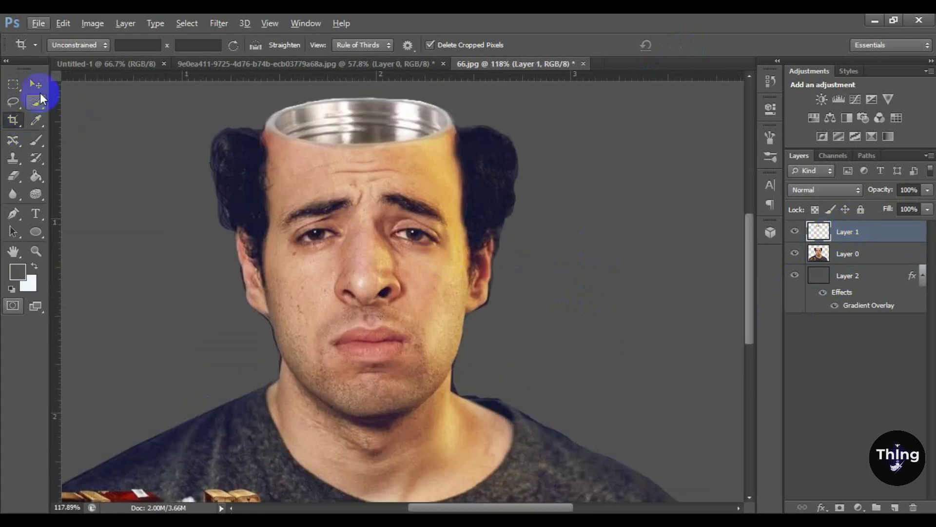
{"action": "left_click", "coordinate": [36, 85]}
{"action": "scroll", "coordinate": [440, 134], "scroll_direction": "up", "scroll_amount": 2}
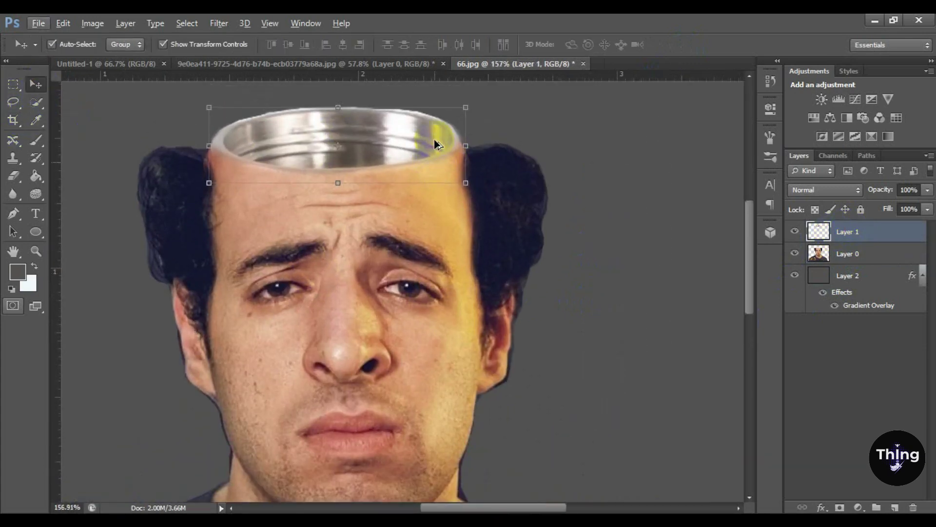
{"action": "right_click", "coordinate": [466, 170]}
{"action": "key", "text": "Escape"}
{"action": "key", "text": "ctrl+t"}
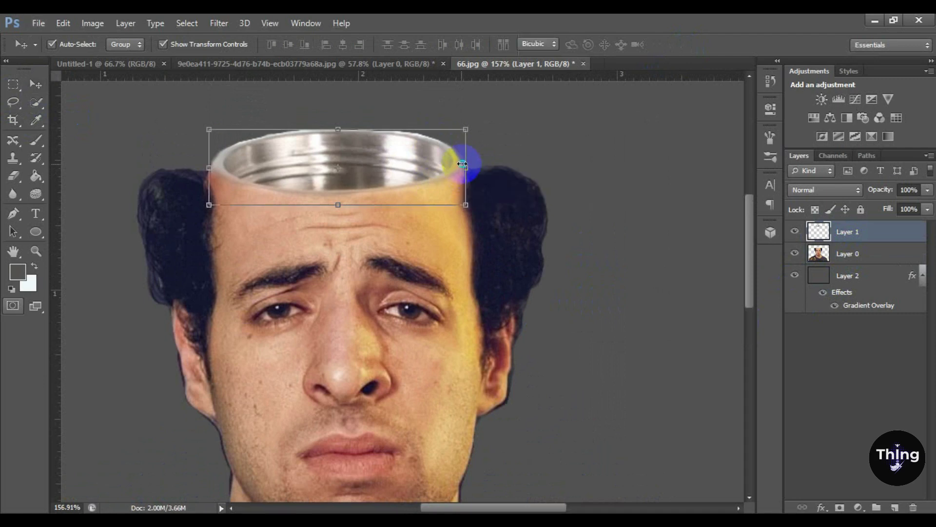
{"action": "right_click", "coordinate": [462, 165]}
{"action": "left_click", "coordinate": [496, 269]}
{"action": "scroll", "coordinate": [475, 200], "scroll_direction": "up", "scroll_amount": 2}
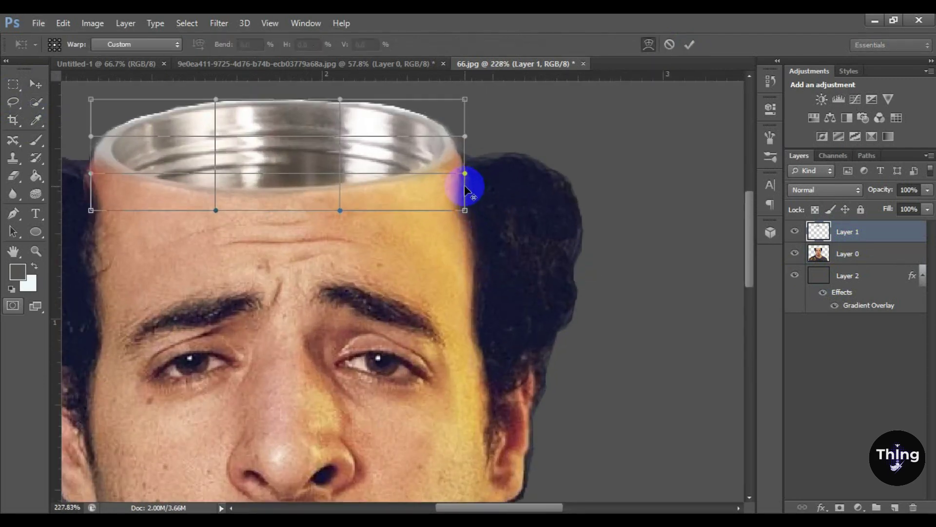
Warp the metal rim's mesh slightly along its upper and left parts to fit the head, and apply the transform
{"action": "left_click_drag", "start_coordinate": [452, 154], "coordinate": [454, 153]}
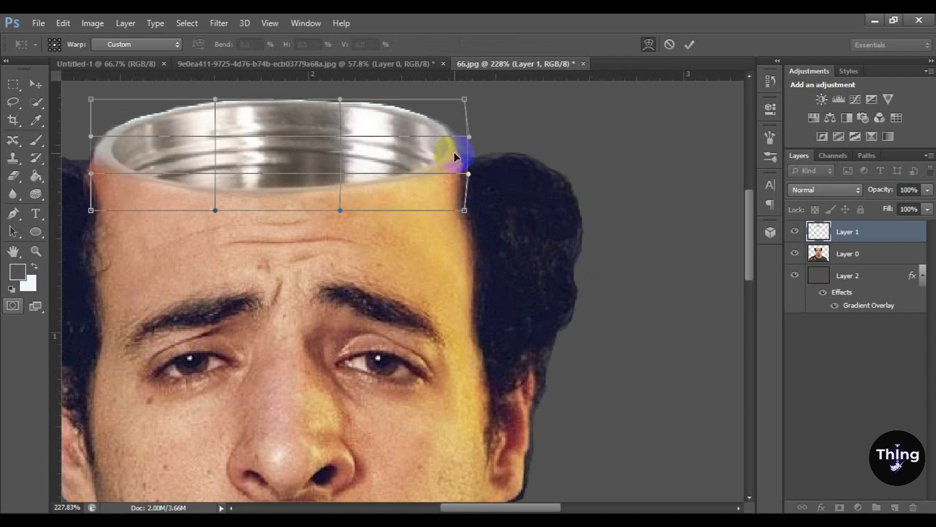
{"action": "key", "text": "ctrl+z"}
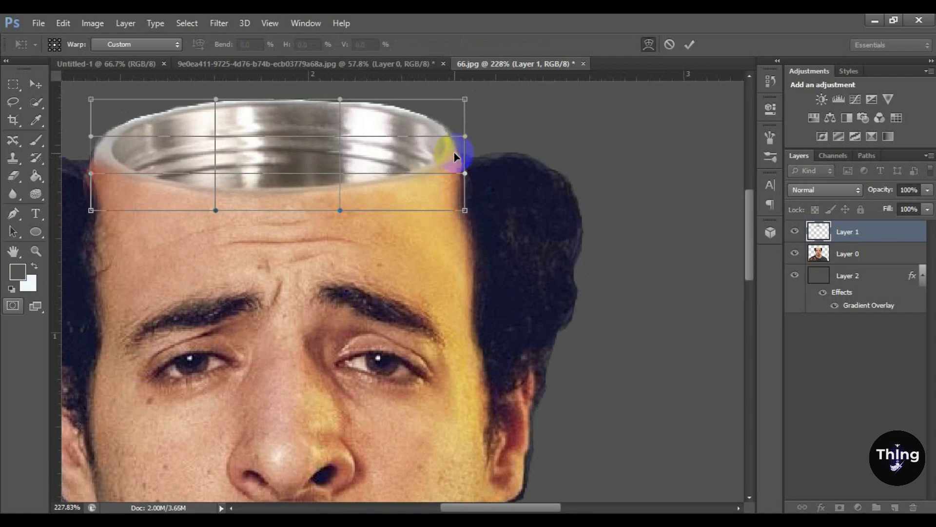
{"action": "left_click_drag", "start_coordinate": [315, 113], "coordinate": [380, 104]}
{"action": "scroll", "coordinate": [336, 145], "scroll_direction": "up", "scroll_amount": 2}
{"action": "left_click_drag", "start_coordinate": [494, 510], "coordinate": [476, 510]}
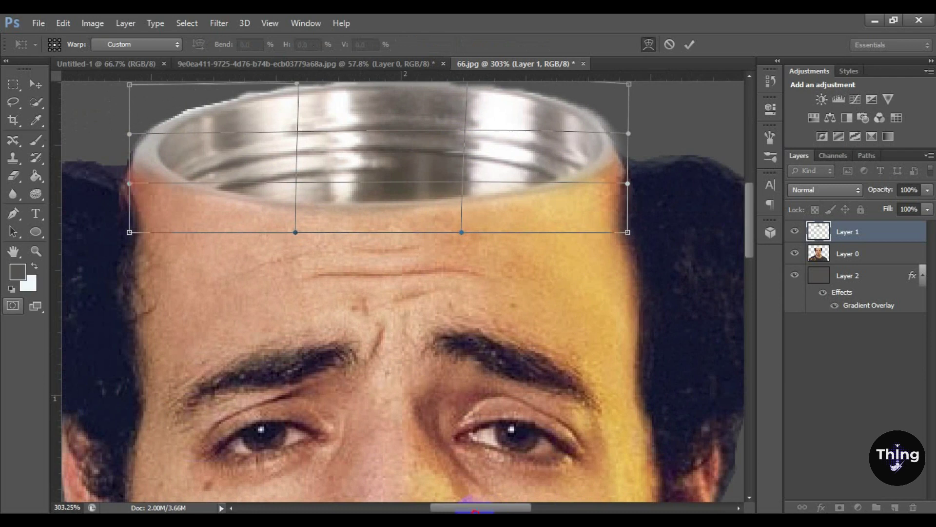
{"action": "left_click_drag", "start_coordinate": [156, 142], "coordinate": [155, 137]}
{"action": "scroll", "coordinate": [417, 148], "scroll_direction": "up", "scroll_amount": 1}
{"action": "left_click", "coordinate": [689, 44]}
Erase the excess at the metal rim's left outer edge with a soft 32 px Eraser
{"action": "left_click", "coordinate": [14, 175]}
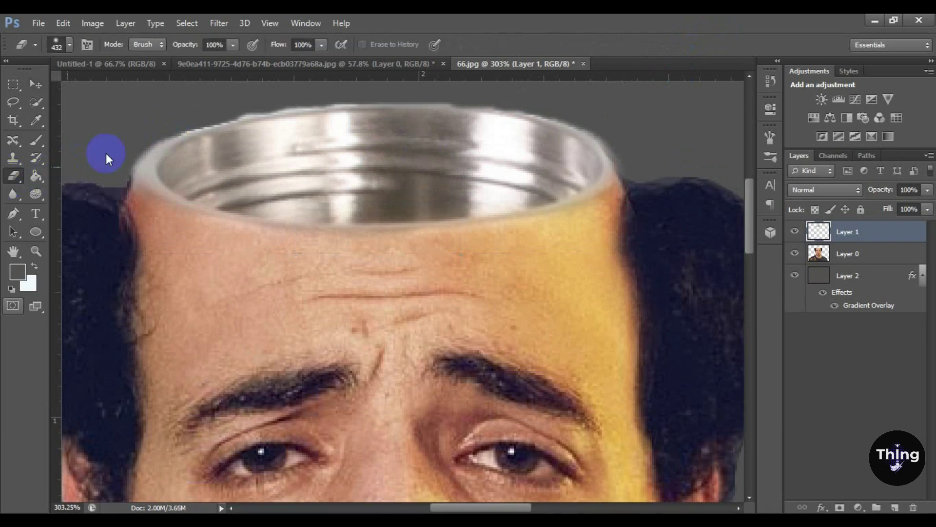
{"action": "left_click", "coordinate": [70, 45]}
{"action": "left_click_drag", "start_coordinate": [66, 83], "coordinate": [42, 89]}
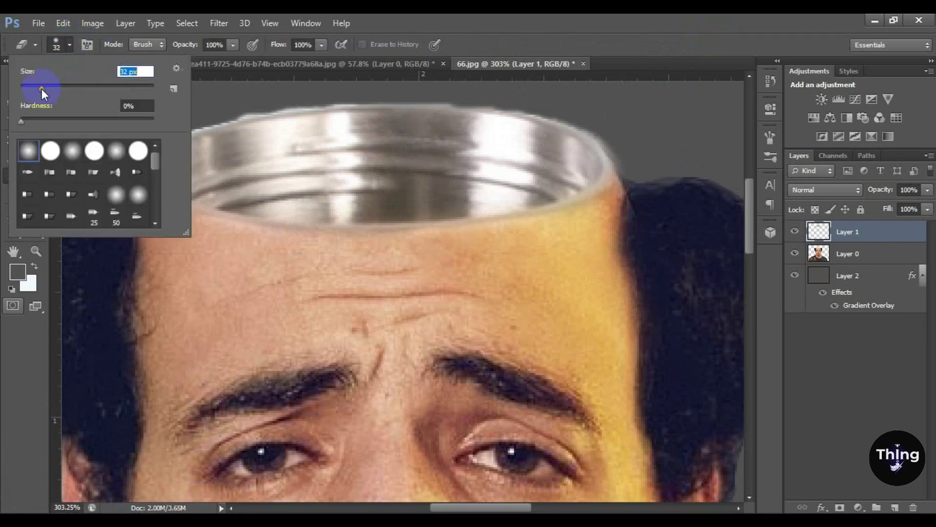
{"action": "left_click", "coordinate": [72, 40]}
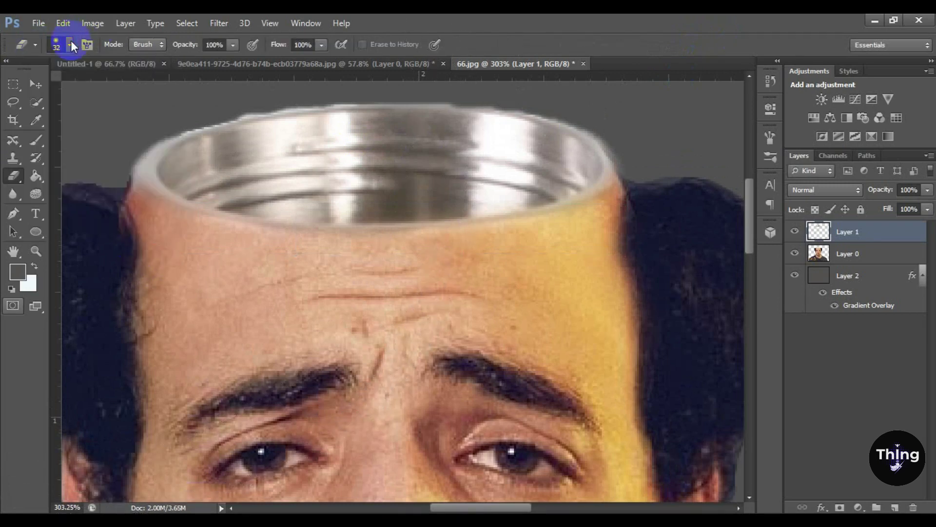
{"action": "left_click_drag", "start_coordinate": [137, 227], "coordinate": [127, 182]}
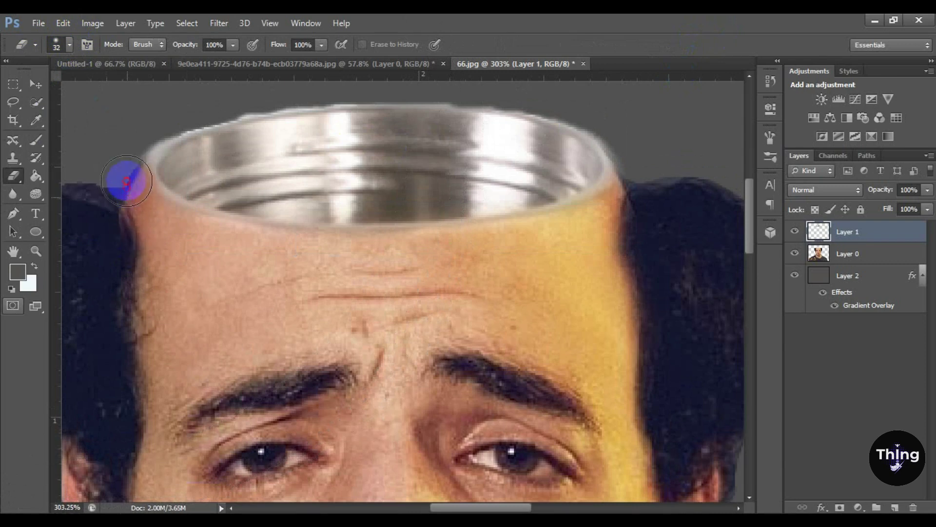
Stretch the metal rim leftward to about 101% width to meet the head's edge, and apply the transform
{"action": "left_click", "coordinate": [36, 84]}
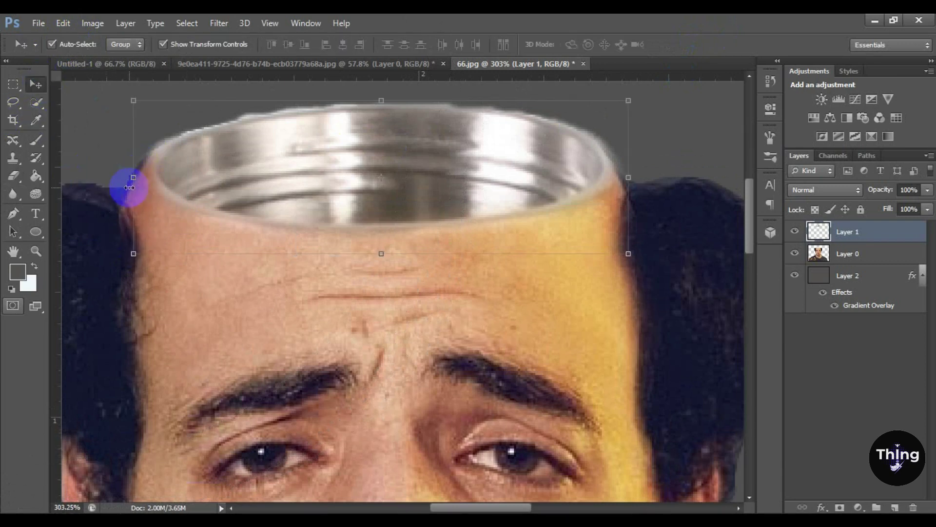
{"action": "left_click_drag", "start_coordinate": [128, 178], "coordinate": [124, 179]}
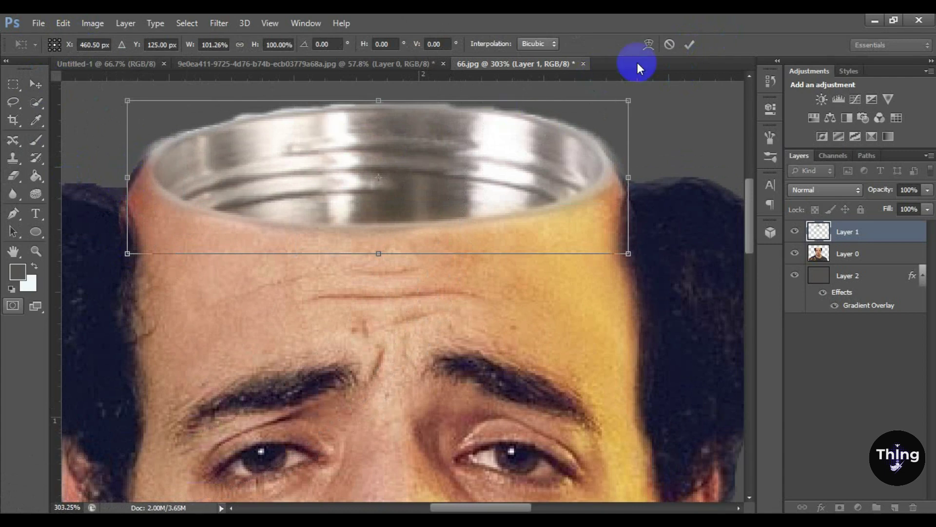
{"action": "left_click", "coordinate": [690, 44]}
Place the Illuminated-brain-resized-196c99a image from the image folder into 66.jpg with its default Camera Raw settings and size
{"action": "scroll", "coordinate": [677, 184], "scroll_direction": "down", "scroll_amount": 3}
{"action": "scroll", "coordinate": [680, 188], "scroll_direction": "down", "scroll_amount": 1}
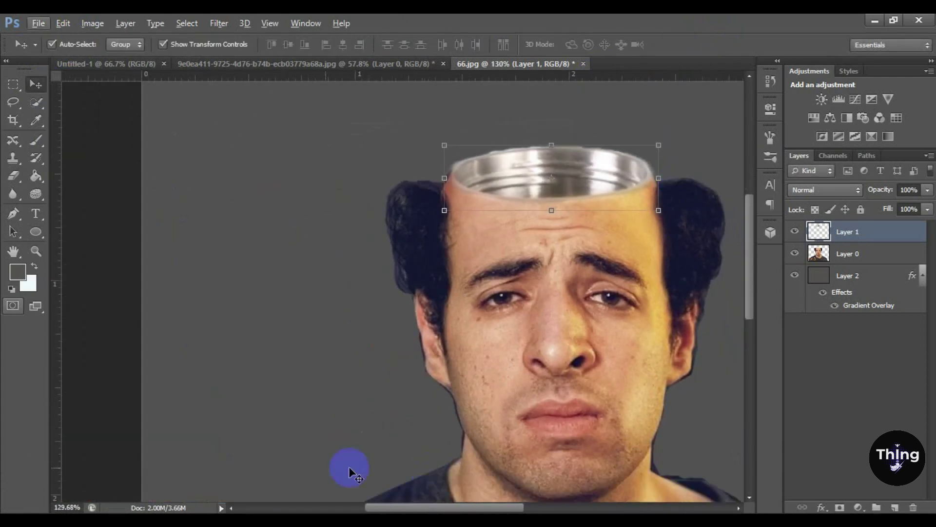
{"action": "left_click_drag", "start_coordinate": [494, 509], "coordinate": [543, 493]}
{"action": "scroll", "coordinate": [575, 388], "scroll_direction": "down", "scroll_amount": 3}
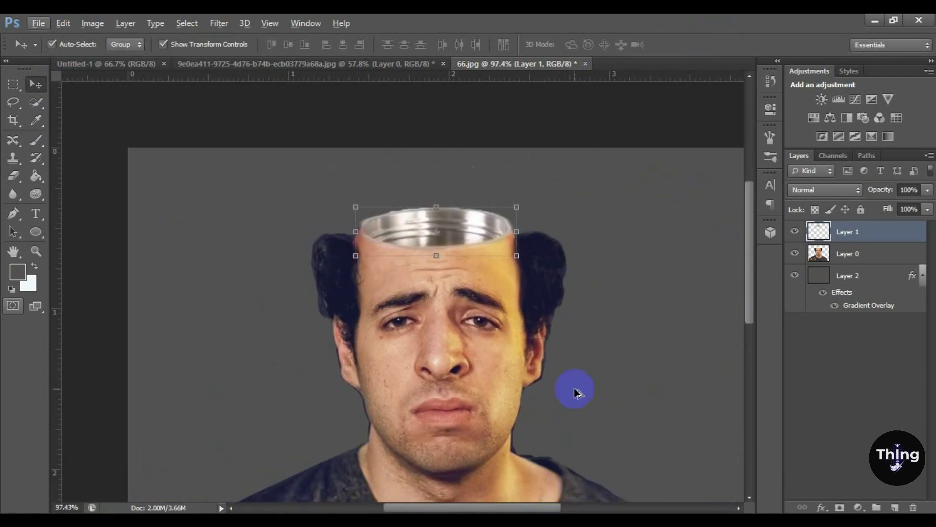
{"action": "left_click_drag", "start_coordinate": [750, 281], "coordinate": [750, 298]}
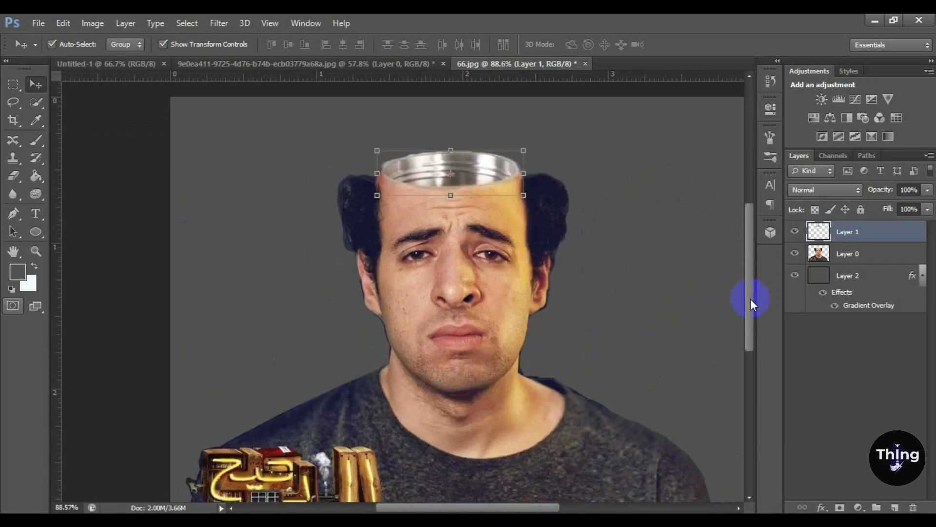
{"action": "left_click", "coordinate": [669, 191]}
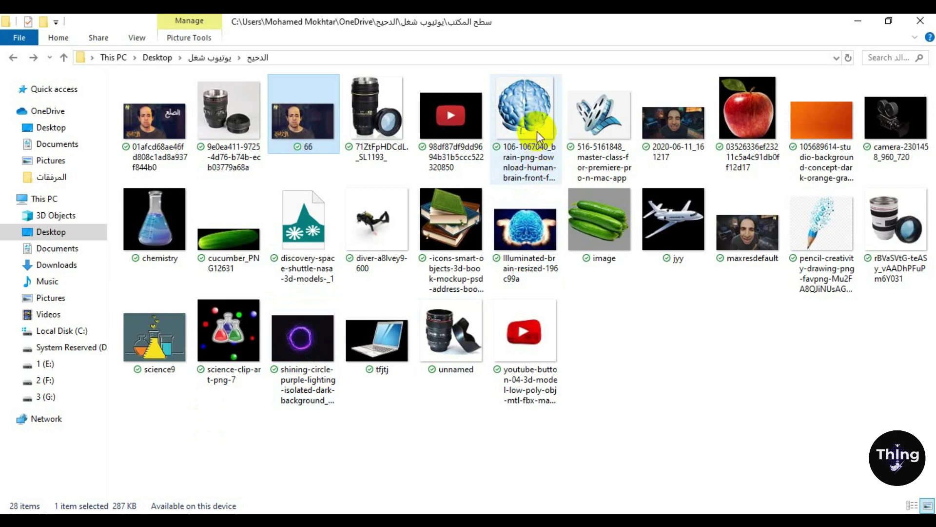
{"action": "left_click", "coordinate": [537, 131]}
{"action": "left_click_drag", "start_coordinate": [502, 285], "coordinate": [300, 502]}
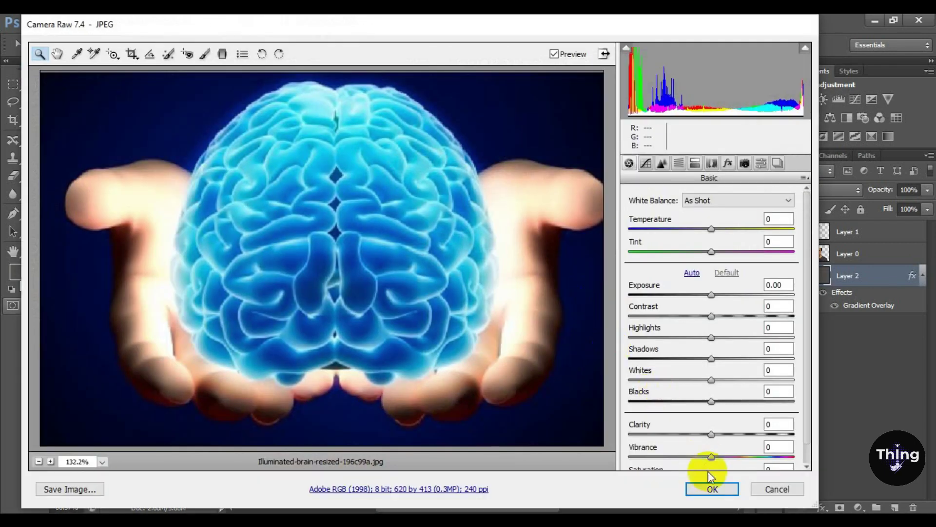
{"action": "left_click", "coordinate": [715, 488]}
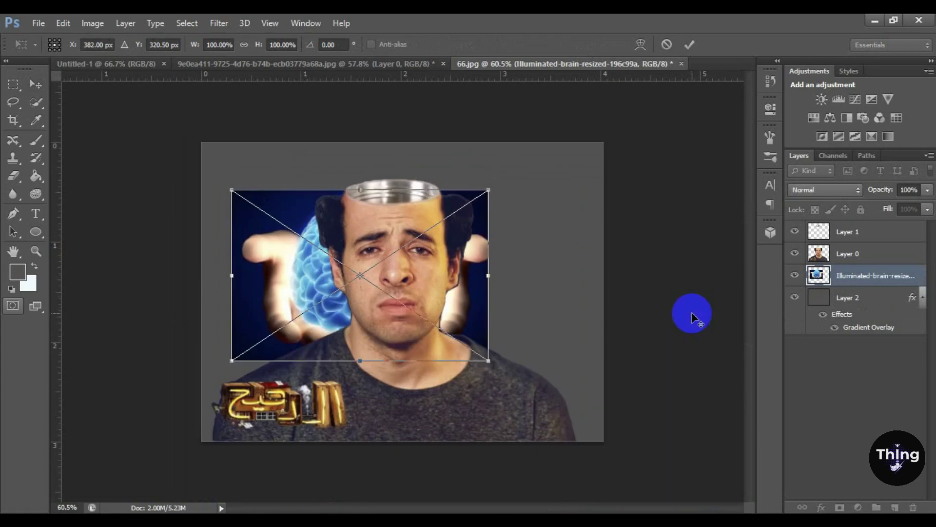
{"action": "left_click", "coordinate": [695, 44]}
Bring the brain layer to the top of the layer stack and centre the image over the man's head
{"action": "left_click_drag", "start_coordinate": [873, 275], "coordinate": [871, 228]}
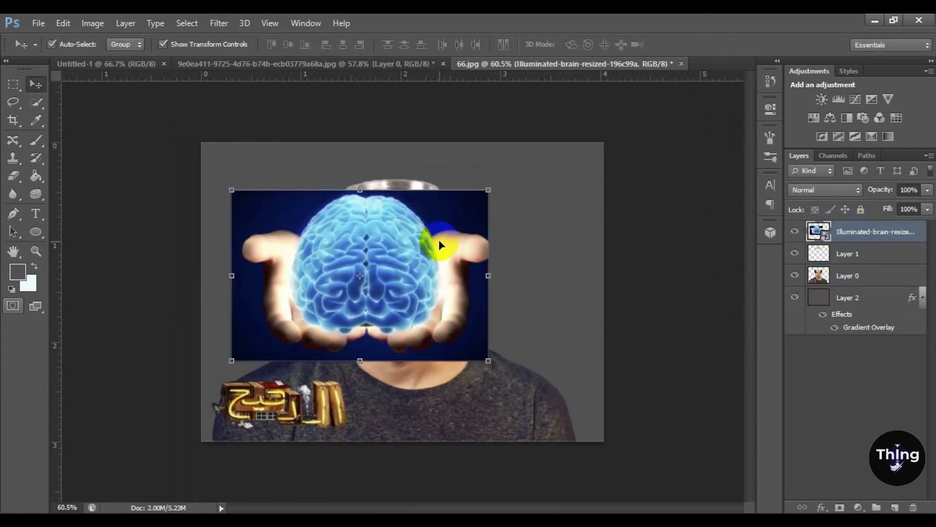
{"action": "left_click_drag", "start_coordinate": [441, 245], "coordinate": [473, 235]}
Select the blue brain without the hands using the Quick Selection tool, and invert the selection
{"action": "left_click", "coordinate": [36, 102]}
{"action": "mouse_move", "coordinate": [402, 233]}
{"action": "left_mouse_down"}
{"action": "mouse_move", "coordinate": [382, 263]}
{"action": "mouse_move", "coordinate": [406, 281]}
{"action": "mouse_move", "coordinate": [426, 224]}
{"action": "mouse_move", "coordinate": [403, 207]}
{"action": "mouse_move", "coordinate": [413, 195]}
{"action": "mouse_move", "coordinate": [419, 207]}
{"action": "mouse_move", "coordinate": [406, 207]}
{"action": "mouse_move", "coordinate": [343, 272]}
{"action": "mouse_move", "coordinate": [352, 290]}
{"action": "mouse_move", "coordinate": [385, 301]}
{"action": "mouse_move", "coordinate": [434, 291]}
{"action": "left_mouse_up"}
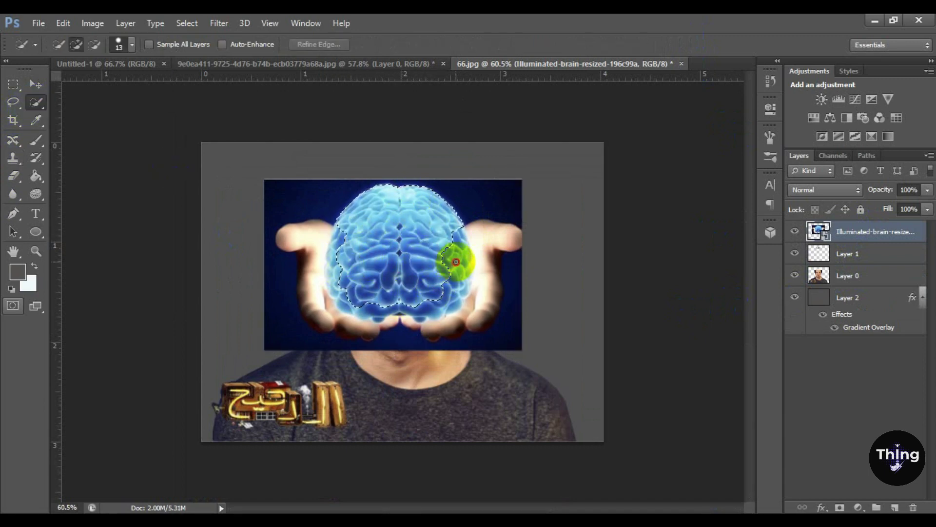
{"action": "scroll", "coordinate": [456, 273], "scroll_direction": "up", "scroll_amount": 1}
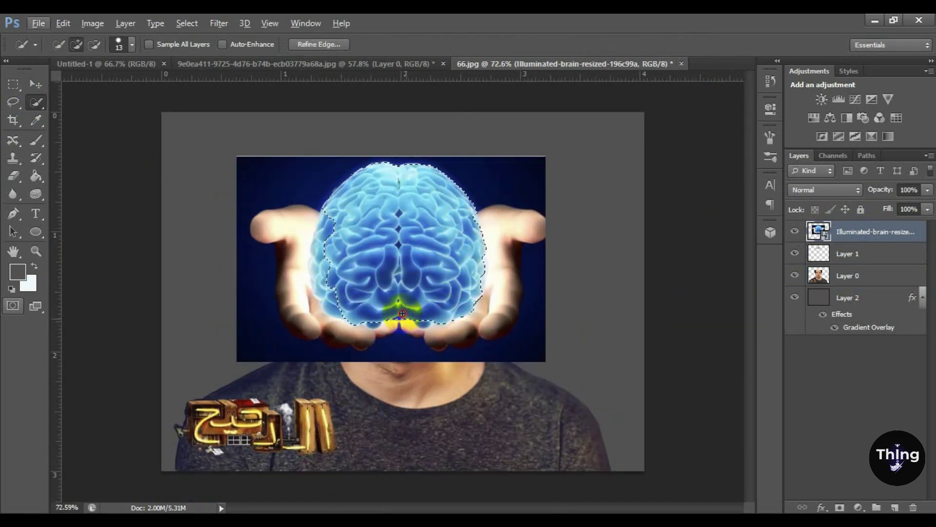
{"action": "mouse_move", "coordinate": [342, 278]}
{"action": "left_mouse_down"}
{"action": "mouse_move", "coordinate": [322, 225]}
{"action": "mouse_move", "coordinate": [320, 279]}
{"action": "left_mouse_up"}
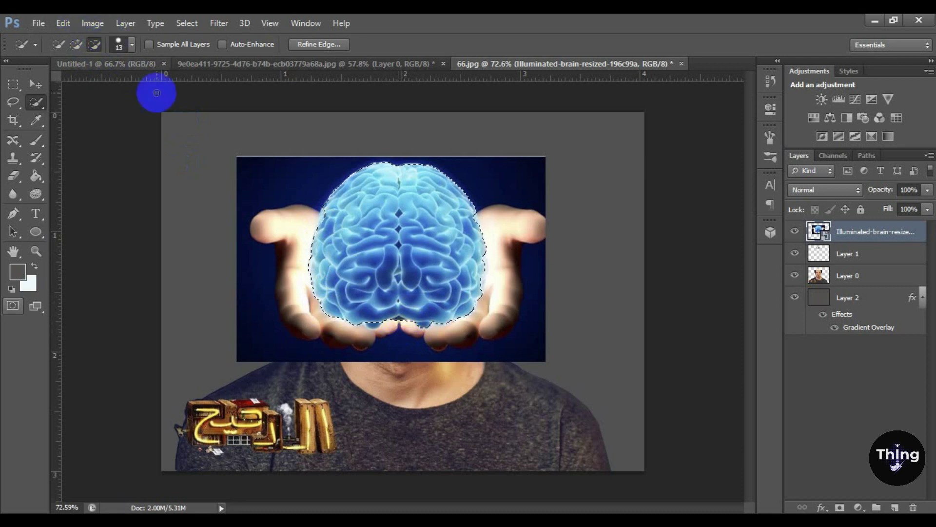
{"action": "left_click", "coordinate": [187, 22]}
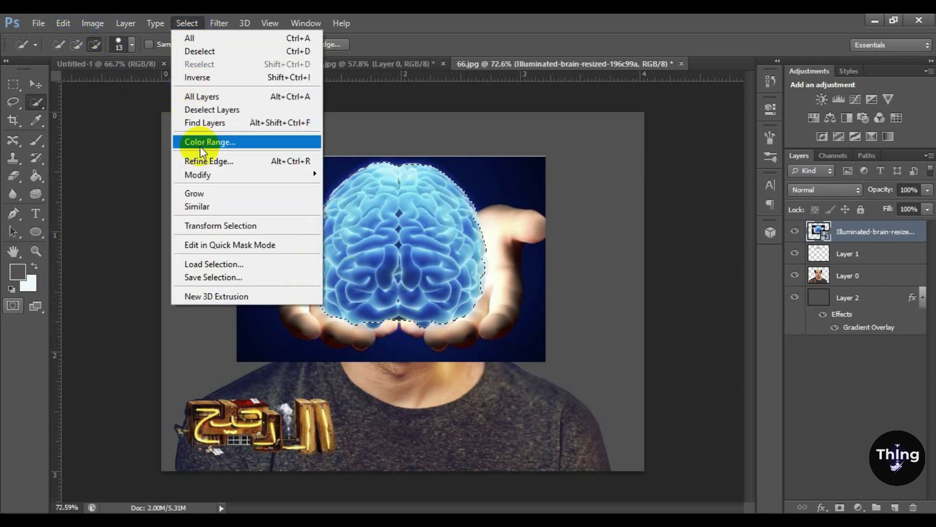
{"action": "left_click", "coordinate": [202, 78]}
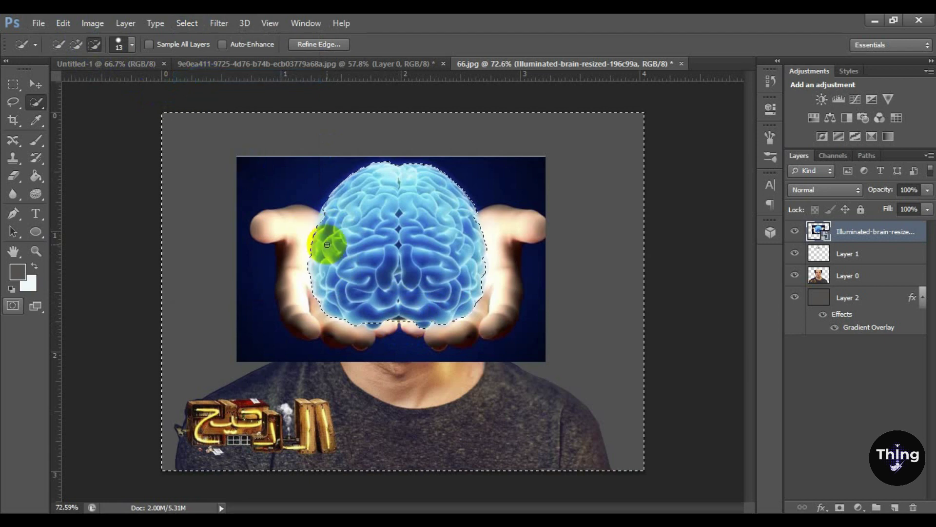
Add the brain's upper side edge to the selection with the Quick Selection tool, and invert the selection
{"action": "left_click", "coordinate": [77, 44]}
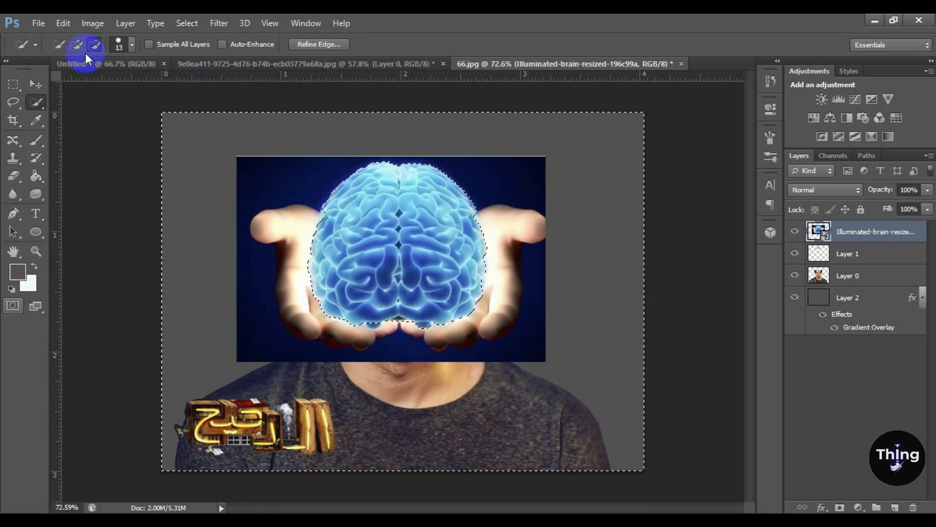
{"action": "left_click_drag", "start_coordinate": [326, 230], "coordinate": [329, 216]}
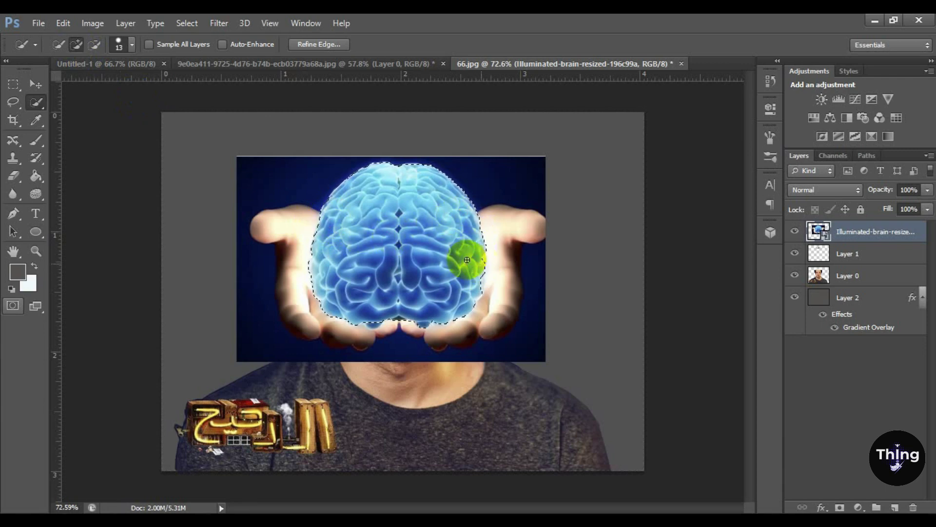
{"action": "left_click", "coordinate": [187, 23]}
{"action": "left_click", "coordinate": [200, 78]}
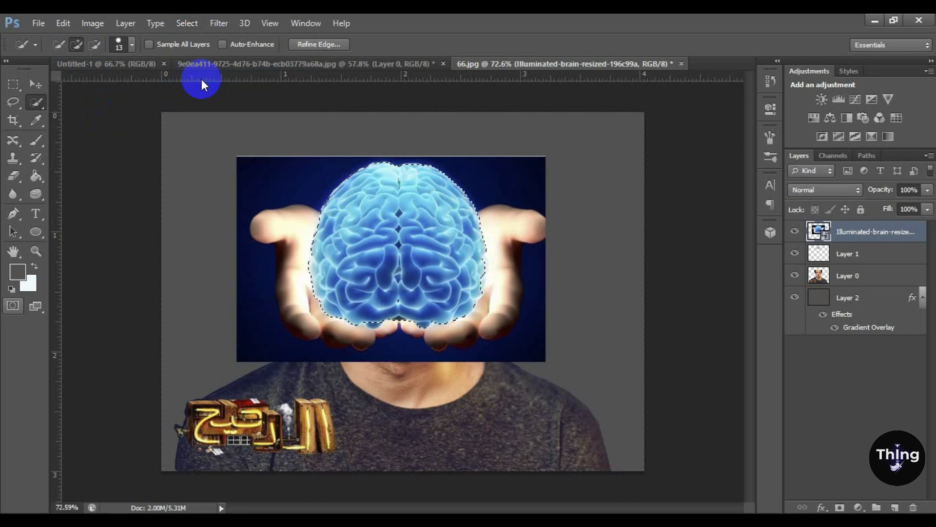
Rasterize the brain layer and erase part of its dark blue background with a 32 px eraser
{"action": "left_click", "coordinate": [18, 174]}
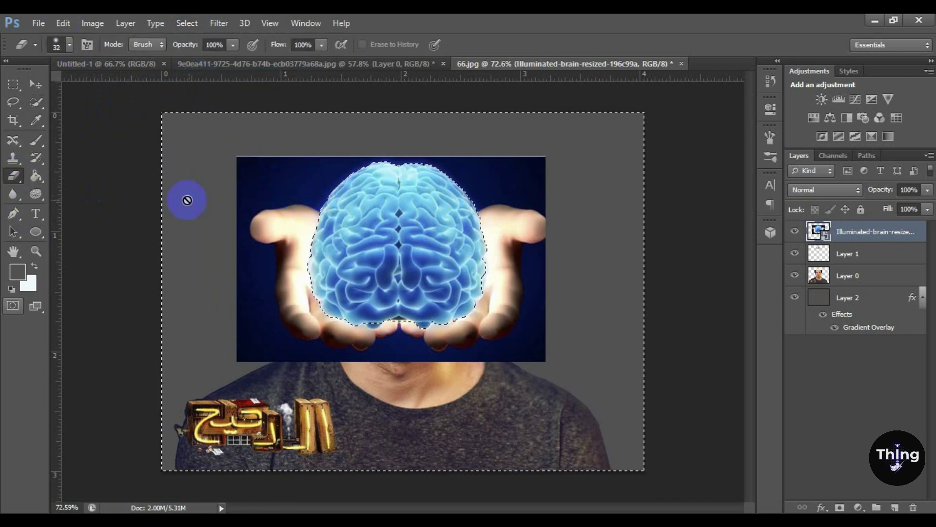
{"action": "left_click", "coordinate": [285, 190]}
{"action": "left_click", "coordinate": [183, 219]}
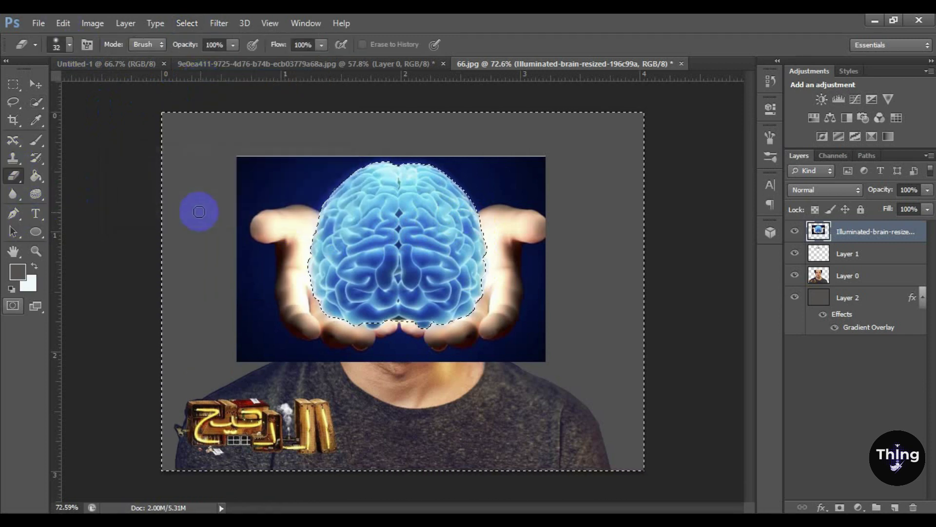
{"action": "mouse_move", "coordinate": [277, 166]}
{"action": "left_mouse_down"}
{"action": "mouse_move", "coordinate": [265, 230]}
{"action": "mouse_move", "coordinate": [295, 170]}
{"action": "mouse_move", "coordinate": [233, 219]}
{"action": "mouse_move", "coordinate": [295, 165]}
{"action": "mouse_move", "coordinate": [301, 145]}
{"action": "mouse_move", "coordinate": [239, 200]}
{"action": "left_mouse_up"}
Remove the dark blue areas around the hands on the brain layer with the Magic Eraser at tolerance 32
{"action": "right_click", "coordinate": [19, 174]}
{"action": "left_click", "coordinate": [50, 175]}
{"action": "right_click", "coordinate": [15, 182]}
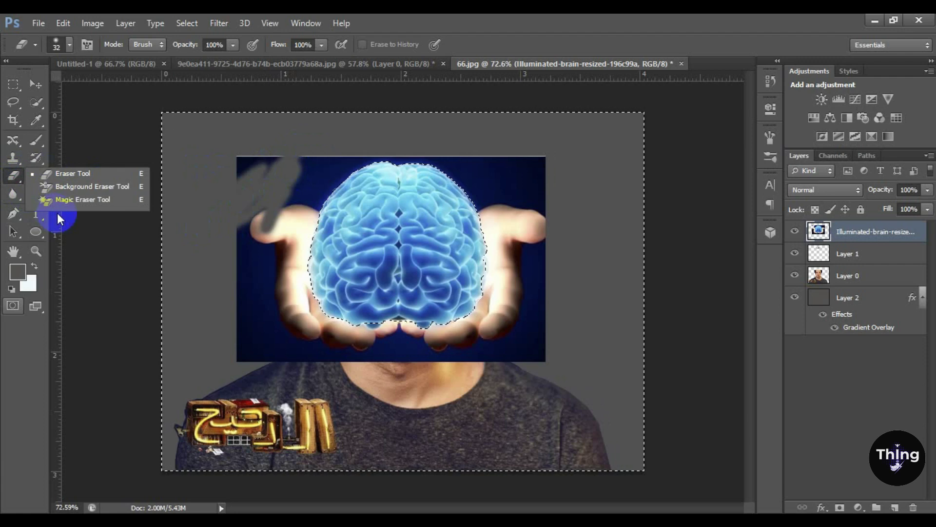
{"action": "left_click", "coordinate": [55, 200]}
{"action": "left_click", "coordinate": [234, 201]}
{"action": "left_click", "coordinate": [375, 205]}
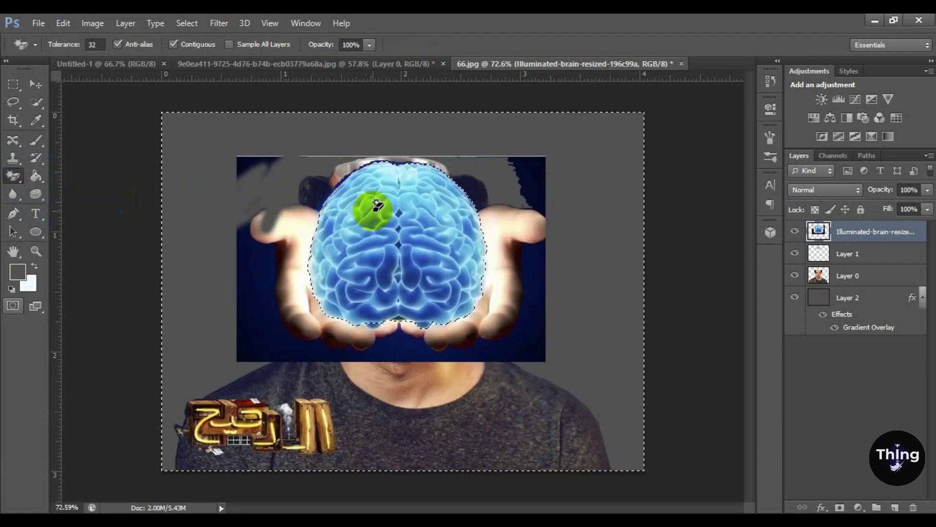
{"action": "left_click", "coordinate": [521, 315]}
{"action": "right_click", "coordinate": [15, 176]}
{"action": "left_click", "coordinate": [47, 174]}
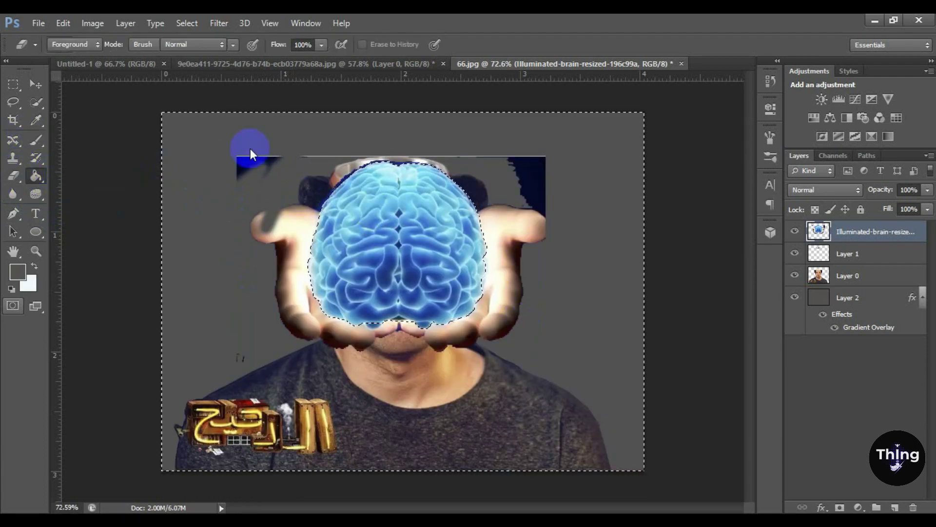
{"action": "left_click", "coordinate": [246, 215]}
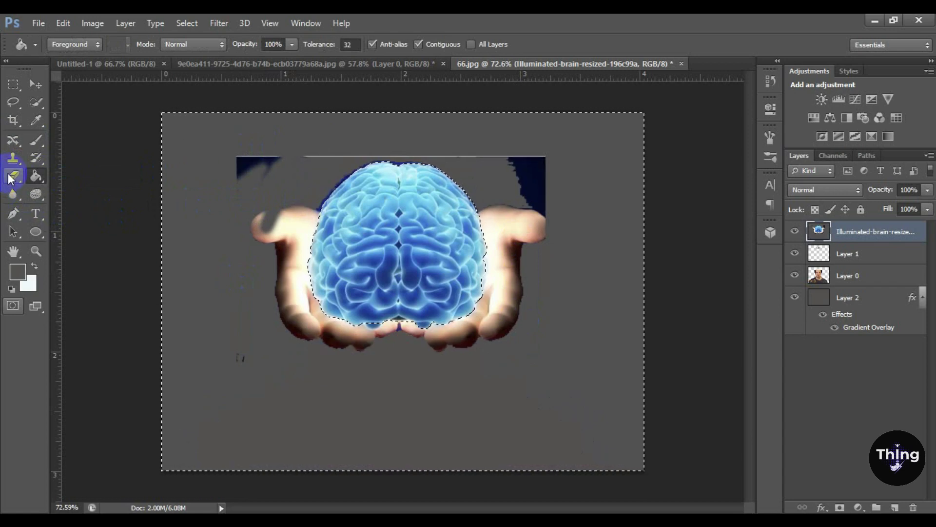
{"action": "key", "text": "ctrl+z"}
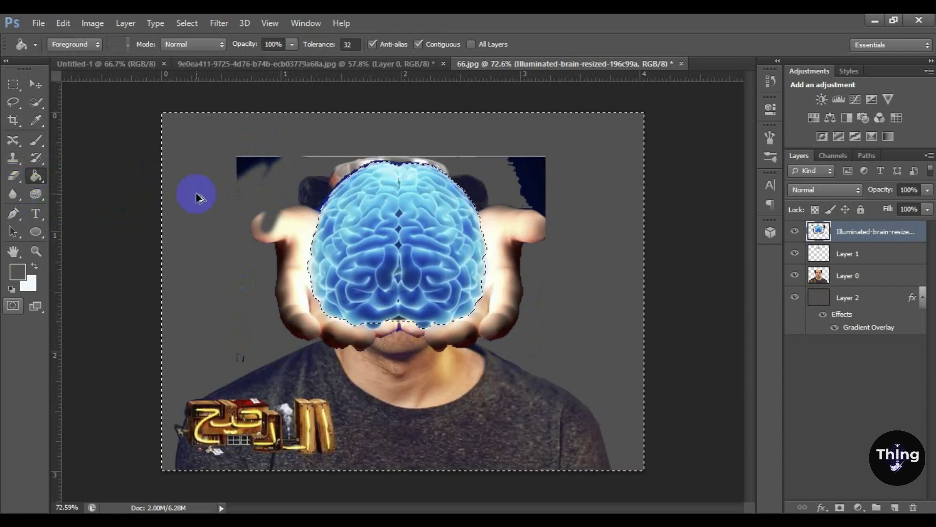
Erase the hands and remaining background around the selected brain with a hard 246 px eraser
{"action": "left_click", "coordinate": [13, 175]}
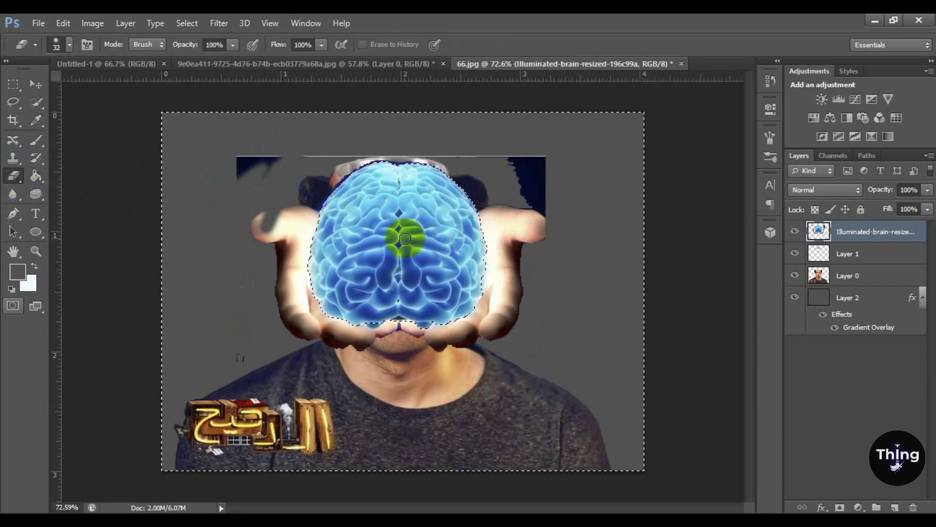
{"action": "left_click", "coordinate": [67, 50]}
{"action": "left_click", "coordinate": [96, 88]}
{"action": "mouse_move", "coordinate": [527, 293]}
{"action": "left_mouse_down"}
{"action": "mouse_move", "coordinate": [525, 266]}
{"action": "mouse_move", "coordinate": [469, 249]}
{"action": "mouse_move", "coordinate": [381, 309]}
{"action": "mouse_move", "coordinate": [287, 175]}
{"action": "mouse_move", "coordinate": [117, 71]}
{"action": "left_mouse_up"}
{"action": "left_click", "coordinate": [70, 45]}
{"action": "left_click", "coordinate": [54, 151]}
{"action": "mouse_move", "coordinate": [402, 220]}
{"action": "left_mouse_down"}
{"action": "mouse_move", "coordinate": [466, 359]}
{"action": "mouse_move", "coordinate": [371, 122]}
{"action": "left_mouse_up"}
{"action": "mouse_move", "coordinate": [442, 153]}
{"action": "left_mouse_down"}
{"action": "mouse_move", "coordinate": [302, 162]}
{"action": "mouse_move", "coordinate": [449, 306]}
{"action": "mouse_move", "coordinate": [245, 195]}
{"action": "mouse_move", "coordinate": [167, 203]}
{"action": "left_mouse_up"}
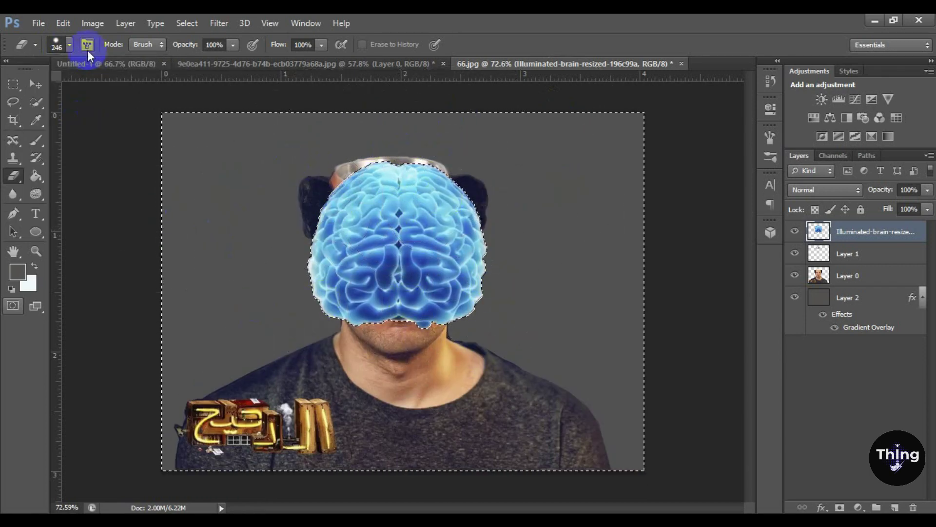
{"action": "left_click", "coordinate": [70, 44]}
{"action": "left_click", "coordinate": [70, 44]}
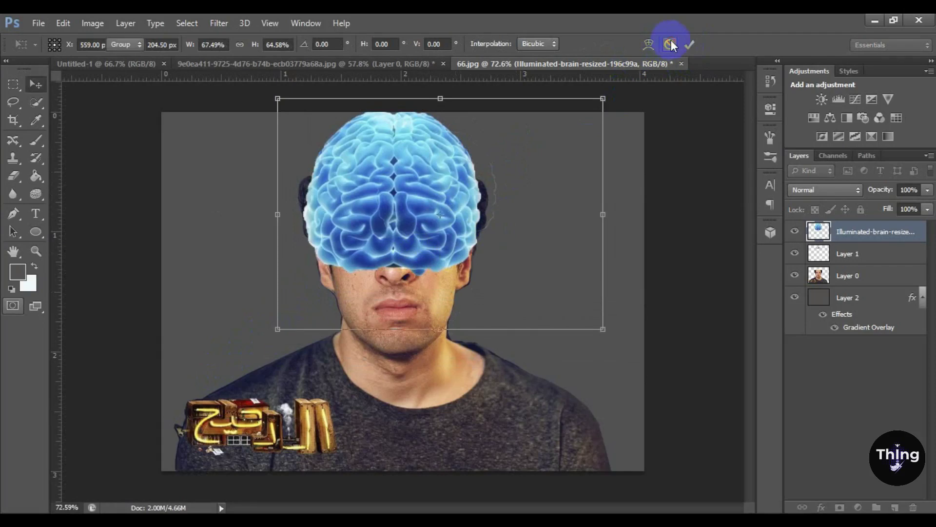
Clear the selection and scale the brain to about 57% width and 53% height over the top of the head
{"action": "left_click", "coordinate": [689, 45]}
{"action": "key", "text": "ctrl+d"}
{"action": "left_click_drag", "start_coordinate": [419, 212], "coordinate": [381, 197]}
{"action": "left_click_drag", "start_coordinate": [461, 161], "coordinate": [420, 170]}
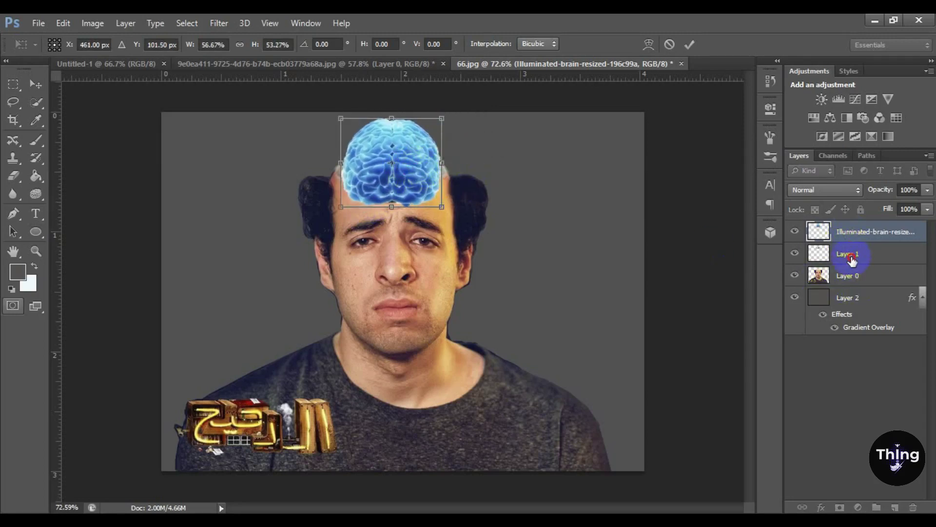
{"action": "left_click", "coordinate": [689, 45]}
Place the brain layer beneath the metal rim's Layer 1 and lower the brain into the open head
{"action": "left_click_drag", "start_coordinate": [851, 233], "coordinate": [856, 256]}
{"action": "left_click_drag", "start_coordinate": [399, 130], "coordinate": [399, 150]}
{"action": "left_click_drag", "start_coordinate": [876, 278], "coordinate": [849, 245]}
{"action": "left_click_drag", "start_coordinate": [411, 158], "coordinate": [414, 168]}
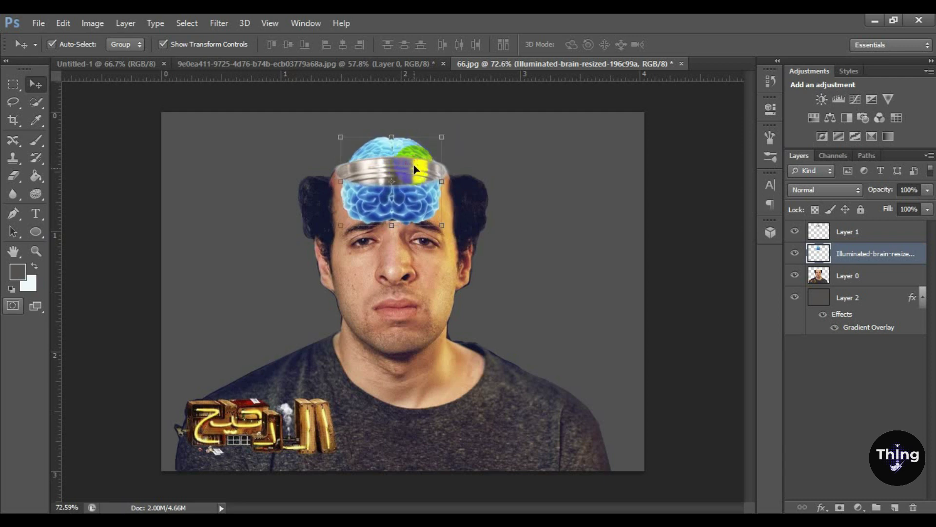
Try erasing the brain below the rim, bringing its layer to the top and lowering it into the head
{"action": "left_click", "coordinate": [18, 176]}
{"action": "mouse_move", "coordinate": [426, 246]}
{"action": "left_mouse_down"}
{"action": "mouse_move", "coordinate": [359, 239]}
{"action": "mouse_move", "coordinate": [436, 235]}
{"action": "mouse_move", "coordinate": [345, 209]}
{"action": "mouse_move", "coordinate": [337, 229]}
{"action": "left_mouse_up"}
{"action": "left_click_drag", "start_coordinate": [850, 252], "coordinate": [852, 230]}
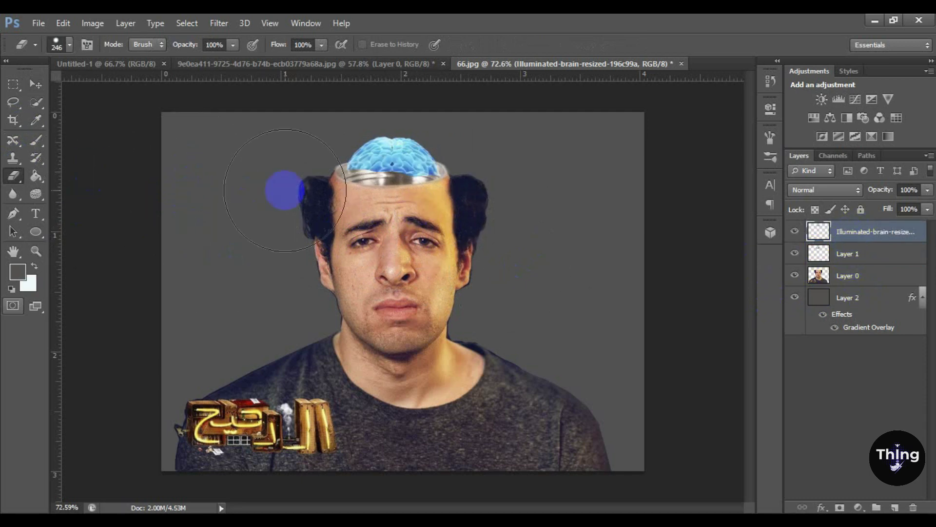
{"action": "left_click", "coordinate": [45, 90]}
{"action": "left_click_drag", "start_coordinate": [382, 169], "coordinate": [397, 172]}
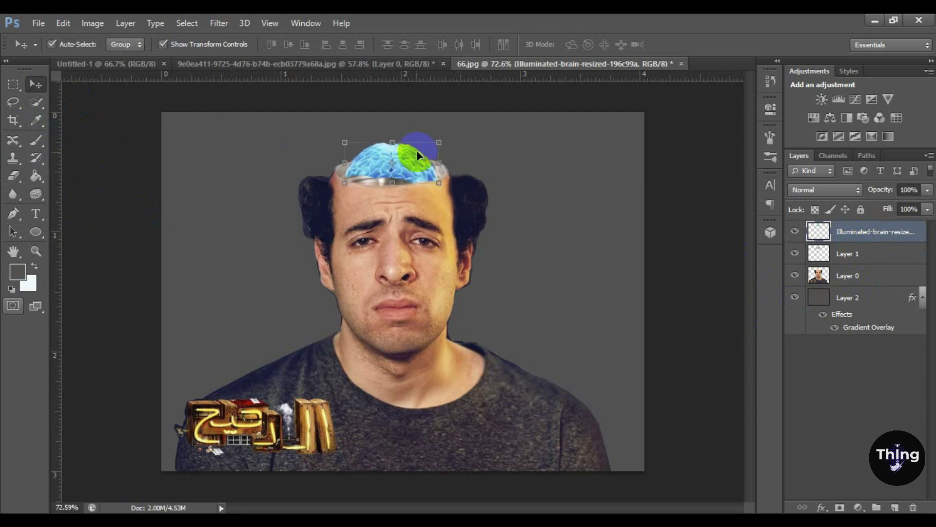
Undo the brain's erasing, layer reordering and move
{"action": "key", "text": "ctrl+alt+z"}
{"action": "key", "text": "ctrl+alt+z"}
{"action": "key", "text": "ctrl+alt+z"}
{"action": "key", "text": "ctrl+alt+z"}
{"action": "key", "text": "ctrl+alt+z"}
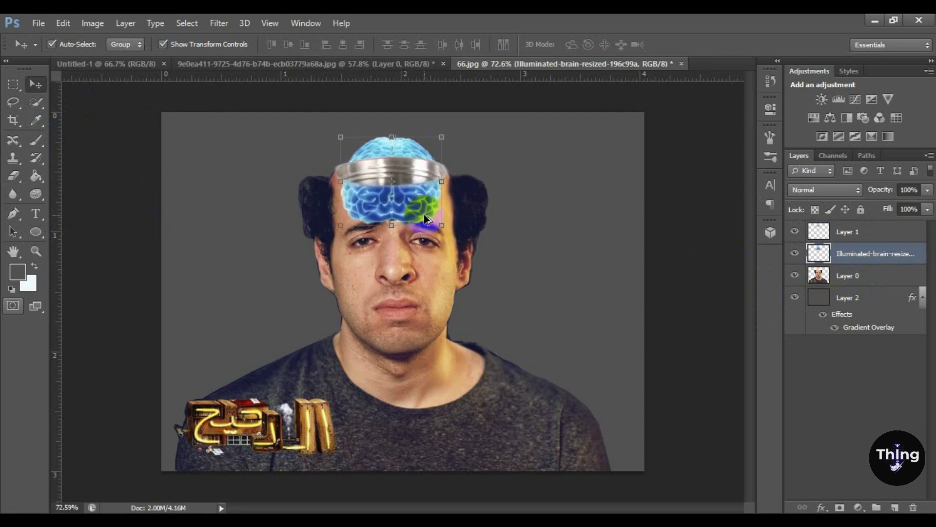
Bring the brain layer above Layer 1 and erase the part hanging over the forehead with the 246 px eraser
{"action": "left_click", "coordinate": [849, 258]}
{"action": "left_click_drag", "start_coordinate": [864, 258], "coordinate": [860, 224]}
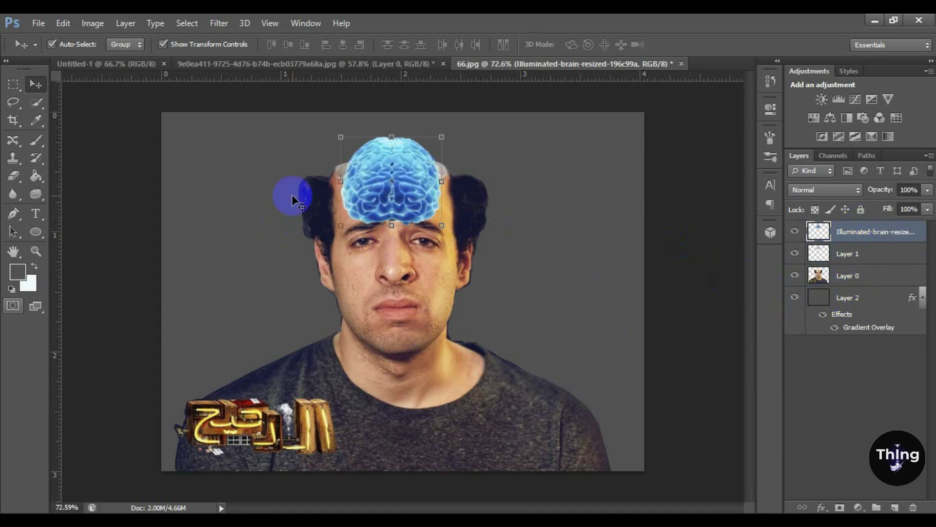
{"action": "left_click", "coordinate": [13, 176]}
{"action": "mouse_move", "coordinate": [322, 239]}
{"action": "left_mouse_down"}
{"action": "mouse_move", "coordinate": [429, 244]}
{"action": "mouse_move", "coordinate": [376, 204]}
{"action": "mouse_move", "coordinate": [308, 237]}
{"action": "mouse_move", "coordinate": [314, 200]}
{"action": "mouse_move", "coordinate": [307, 250]}
{"action": "mouse_move", "coordinate": [423, 249]}
{"action": "mouse_move", "coordinate": [341, 239]}
{"action": "mouse_move", "coordinate": [354, 236]}
{"action": "mouse_move", "coordinate": [449, 248]}
{"action": "left_mouse_up"}
Trim the brain's lower edge along the rim with a 49 px eraser
{"action": "scroll", "coordinate": [446, 245], "scroll_direction": "up", "scroll_amount": 2}
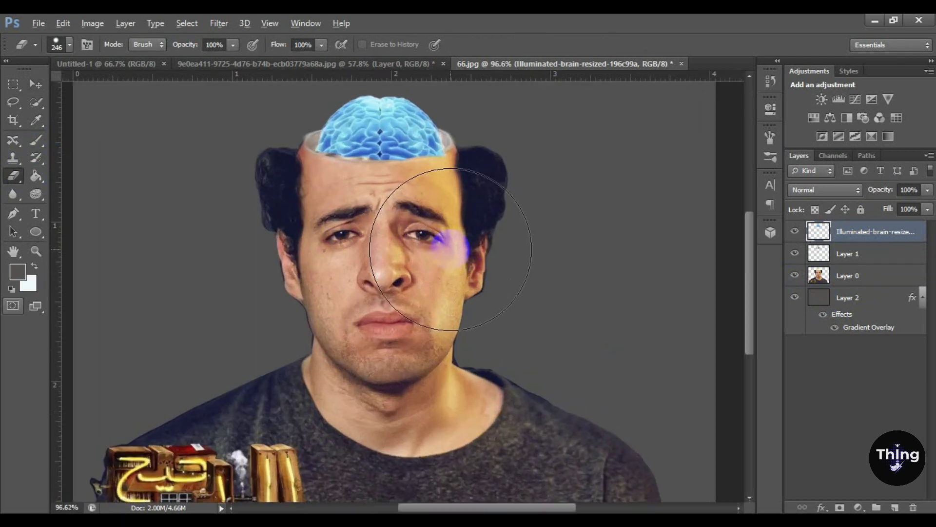
{"action": "scroll", "coordinate": [450, 249], "scroll_direction": "up", "scroll_amount": 2}
{"action": "left_click", "coordinate": [71, 49]}
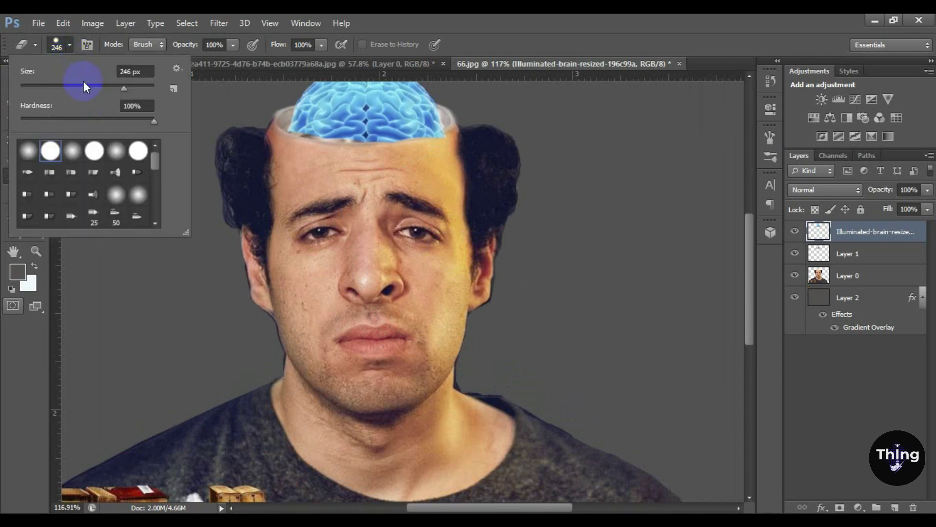
{"action": "left_click_drag", "start_coordinate": [453, 147], "coordinate": [439, 152]}
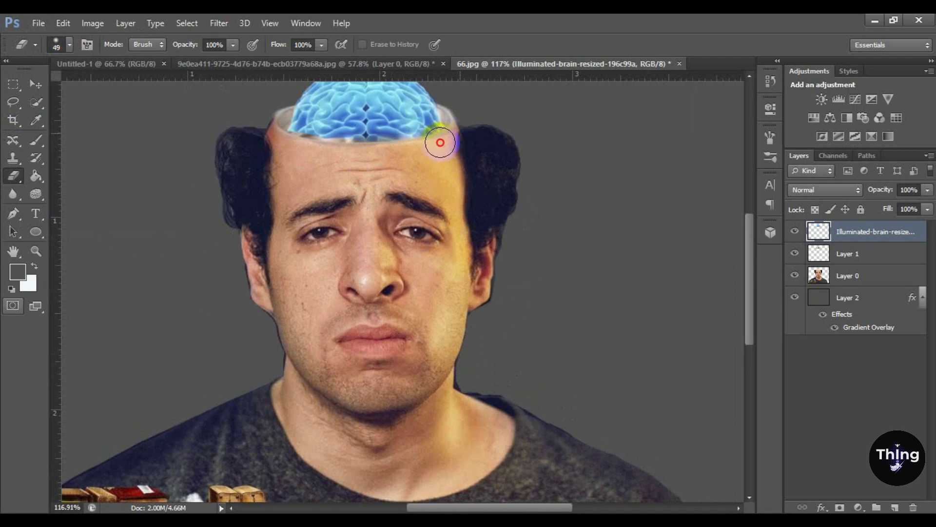
{"action": "scroll", "coordinate": [438, 205], "scroll_direction": "up", "scroll_amount": 3}
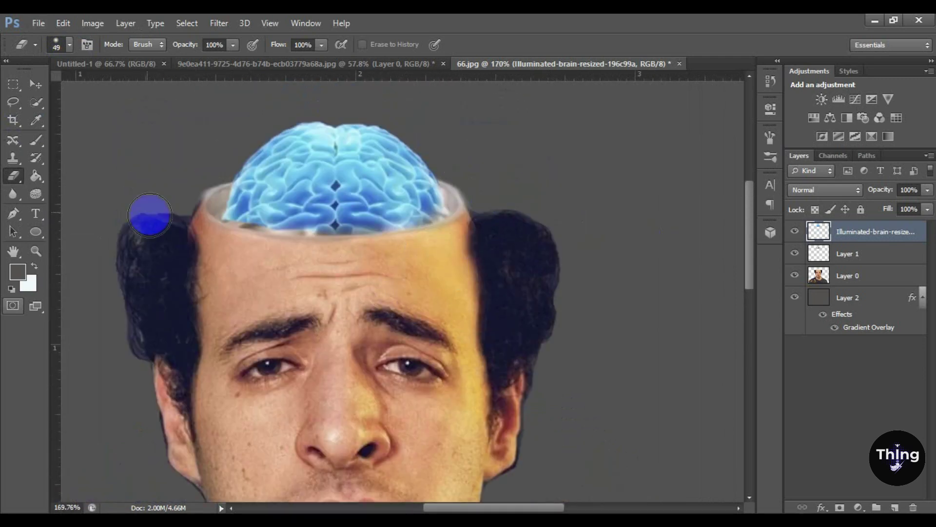
{"action": "left_click_drag", "start_coordinate": [195, 172], "coordinate": [452, 242]}
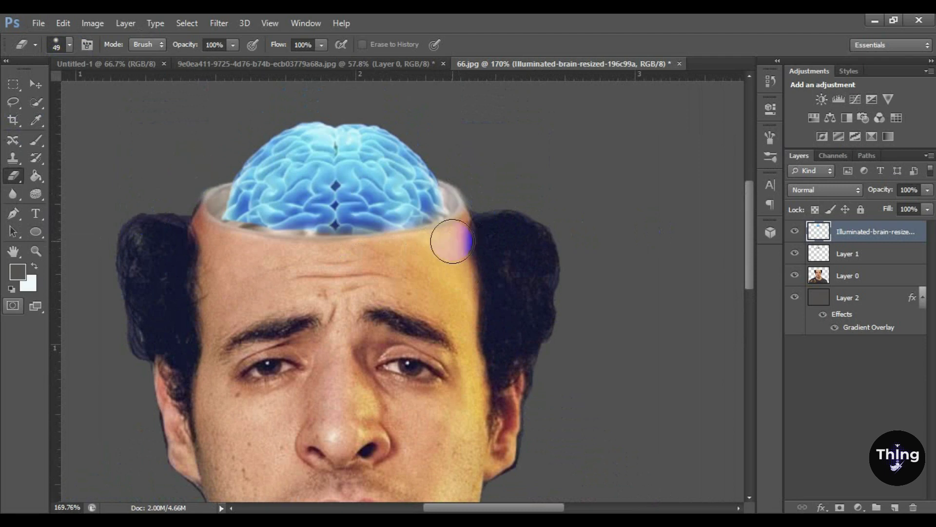
Lower the brain slightly into the rim and erase its overlap on the forehead
{"action": "left_click", "coordinate": [39, 86]}
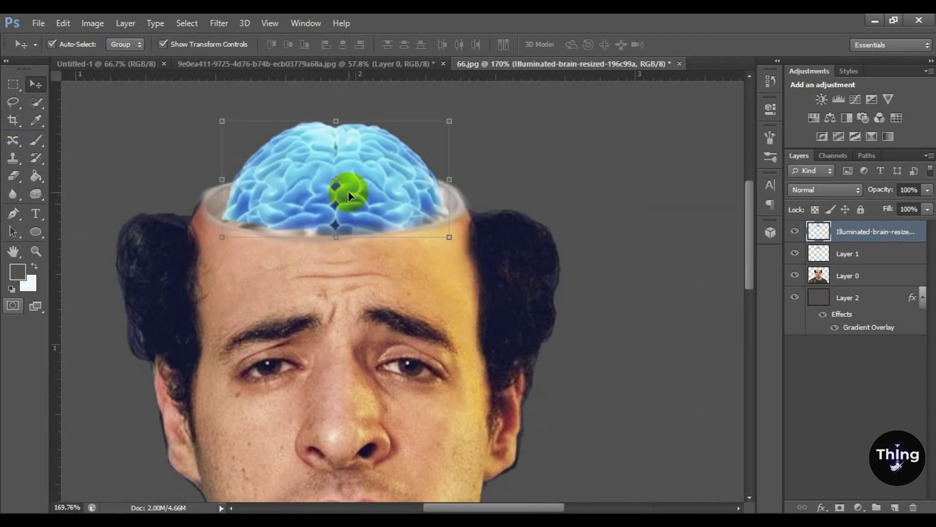
{"action": "left_click_drag", "start_coordinate": [348, 192], "coordinate": [349, 204]}
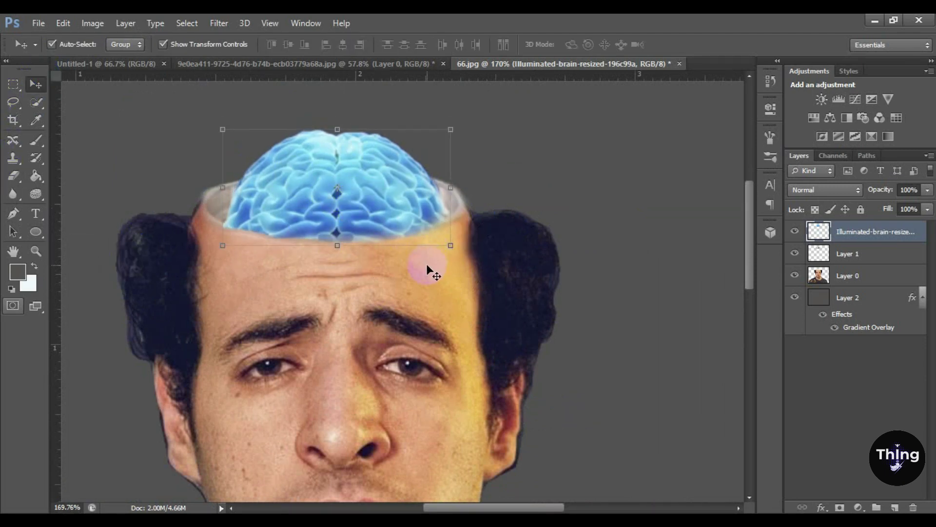
{"action": "left_click", "coordinate": [15, 178]}
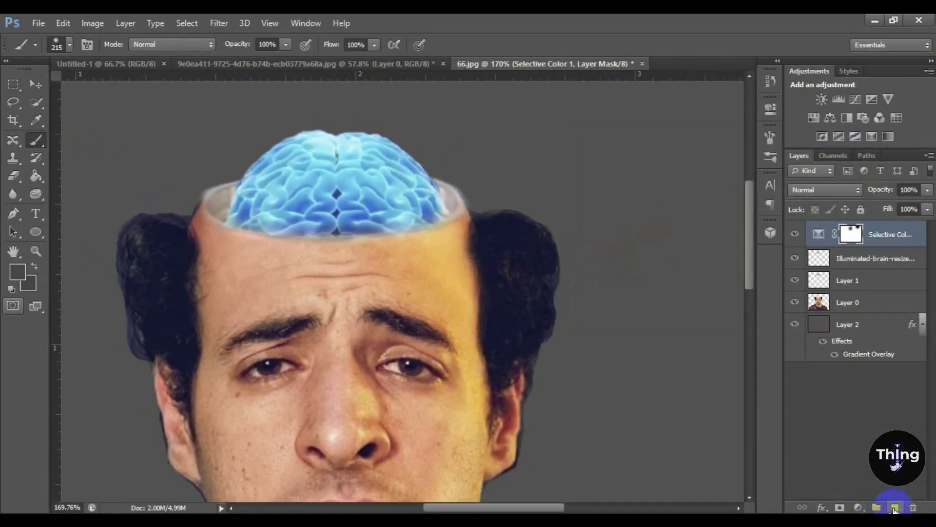
Paint a soft 215 px glow over the brain on a new layer using its sampled light blue, and set the blend mode to Color
{"action": "left_click", "coordinate": [894, 509]}
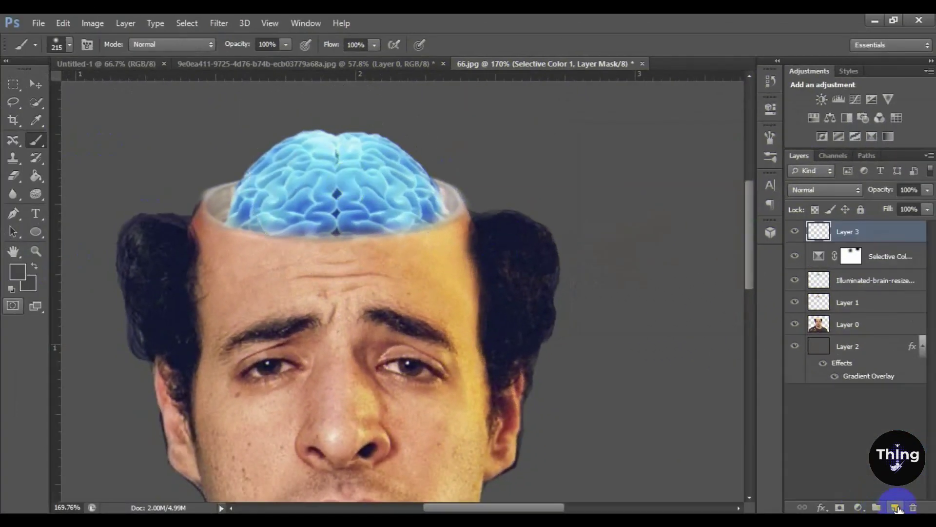
{"action": "left_click", "coordinate": [258, 190], "text": "alt"}
{"action": "left_click", "coordinate": [336, 189]}
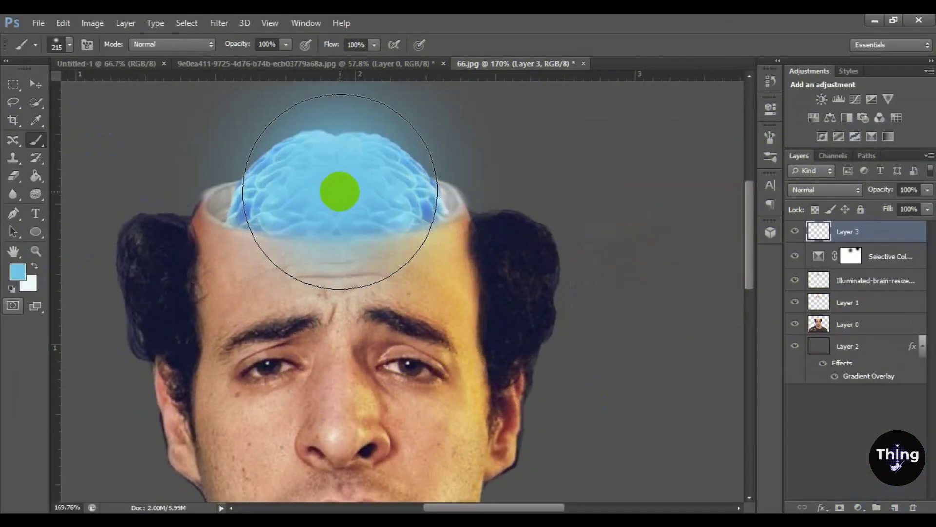
{"action": "left_click", "coordinate": [834, 189]}
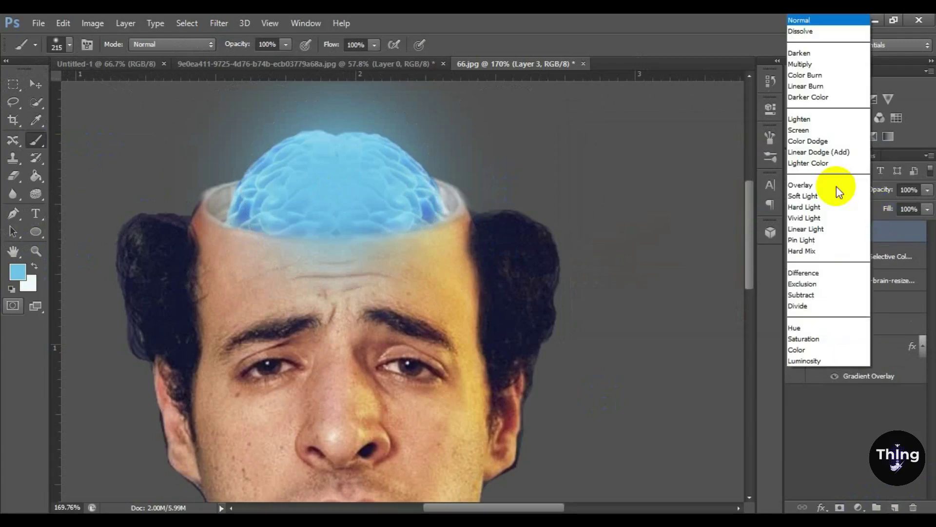
{"action": "left_click", "coordinate": [796, 350]}
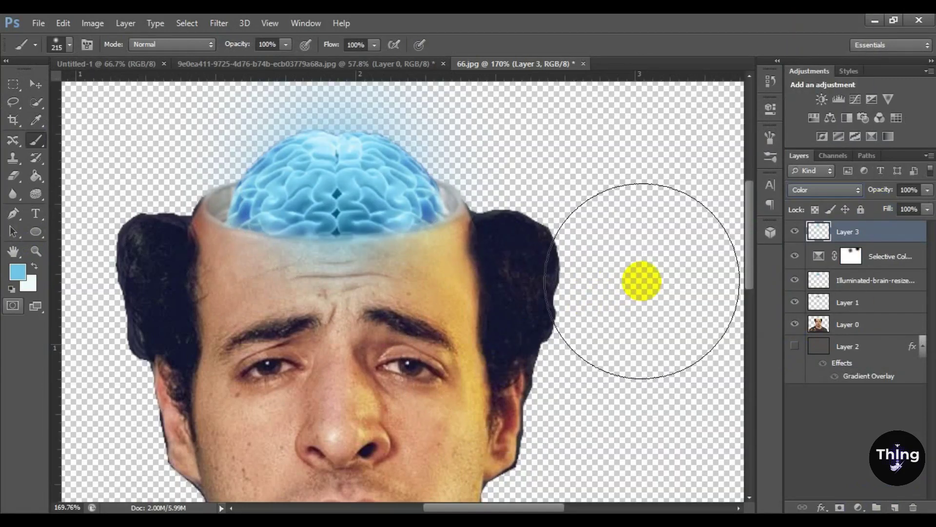
Make the gray background Layer 2 visible again and deselect all layers
{"action": "key", "text": "ctrl+minus"}
{"action": "key", "text": "ctrl+minus"}
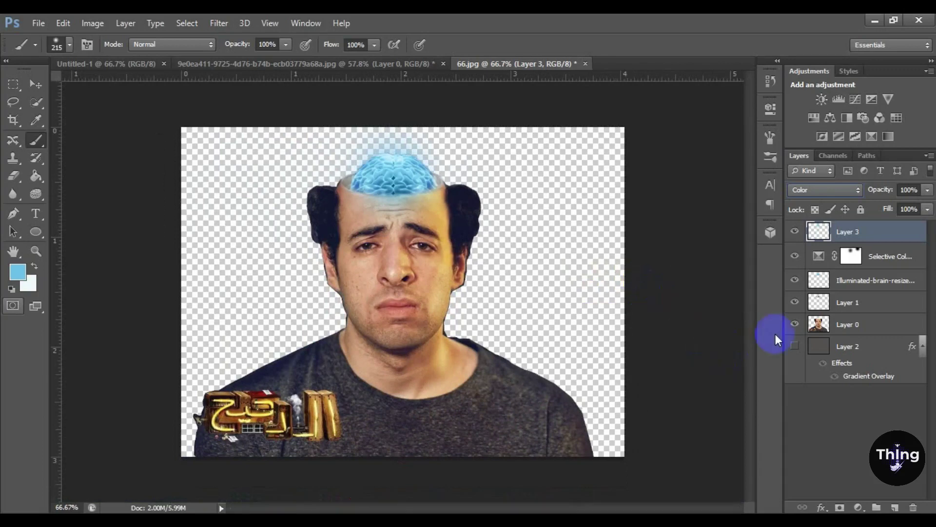
{"action": "left_click", "coordinate": [795, 346]}
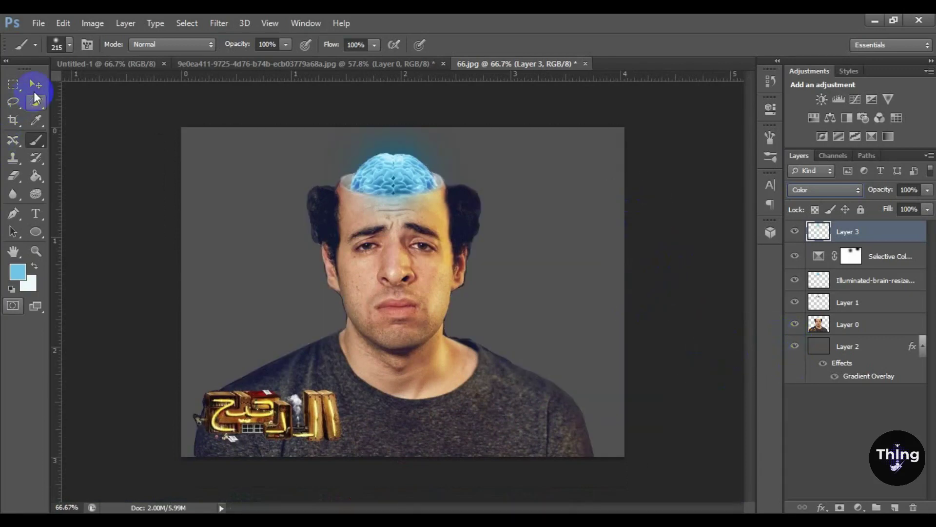
{"action": "left_click", "coordinate": [36, 92]}
{"action": "left_click", "coordinate": [694, 197]}
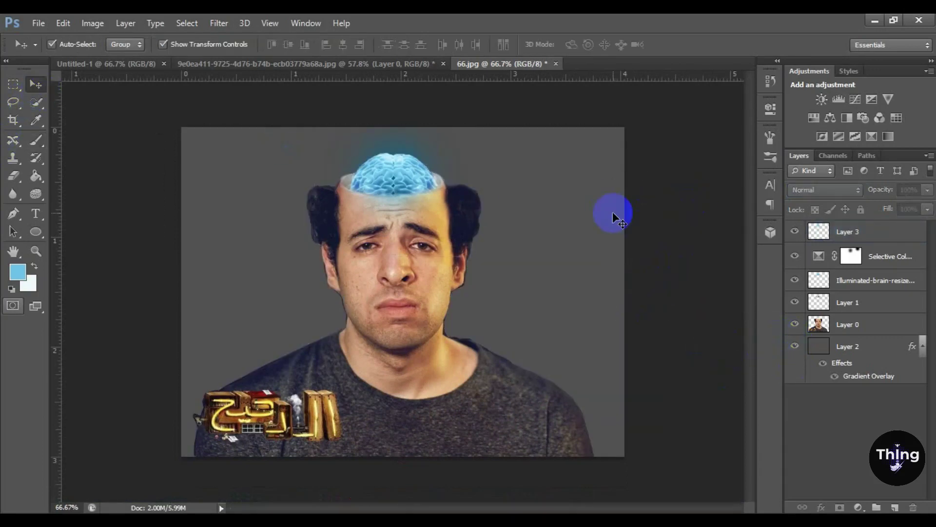
Shift the blue glow on Layer 3 slightly over the brain, and deselect the layer
{"action": "left_click", "coordinate": [860, 237]}
{"action": "left_click_drag", "start_coordinate": [399, 184], "coordinate": [400, 200]}
{"action": "left_click", "coordinate": [694, 213]}
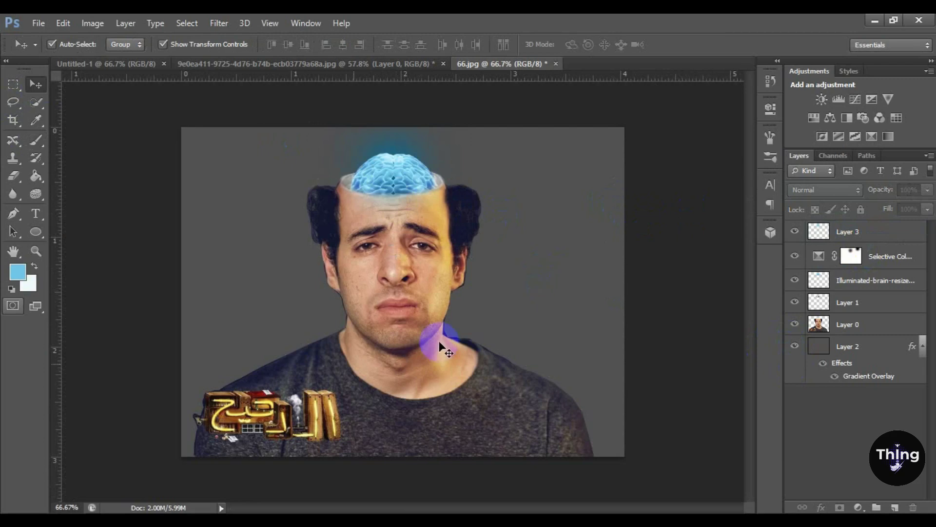
Place the red apple image from the file folder, scaled to about 1.26% by 1.18% and rotated about 10°, above the brain's right side
{"action": "key", "text": "alt+Tab"}
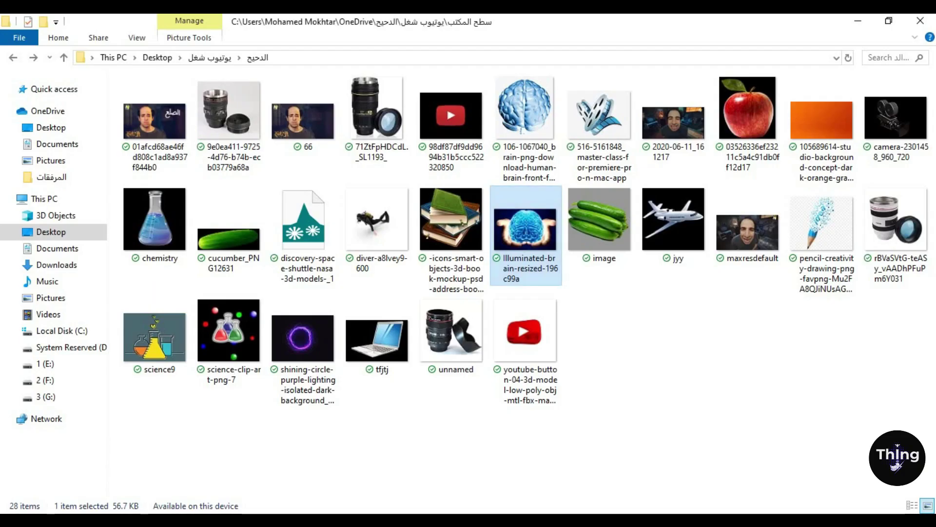
{"action": "left_click_drag", "start_coordinate": [724, 154], "coordinate": [426, 164]}
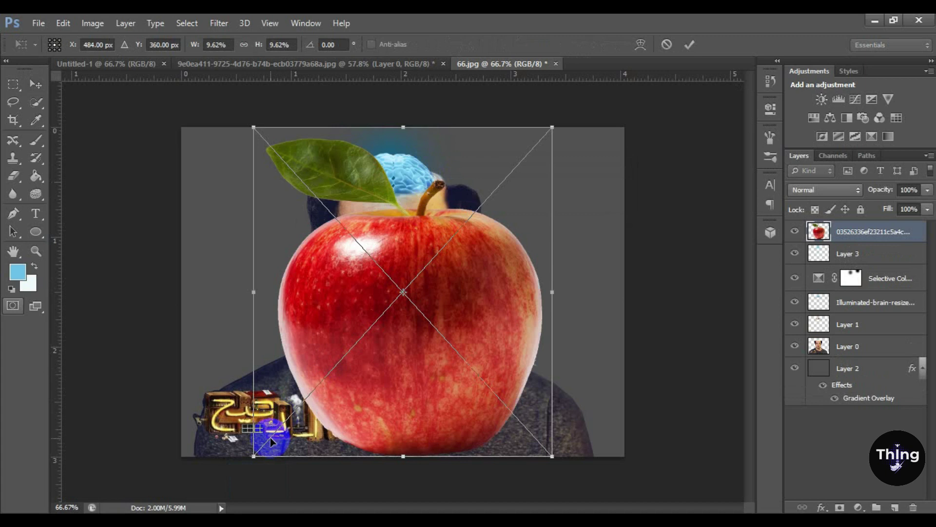
{"action": "left_click_drag", "start_coordinate": [256, 456], "coordinate": [429, 157]}
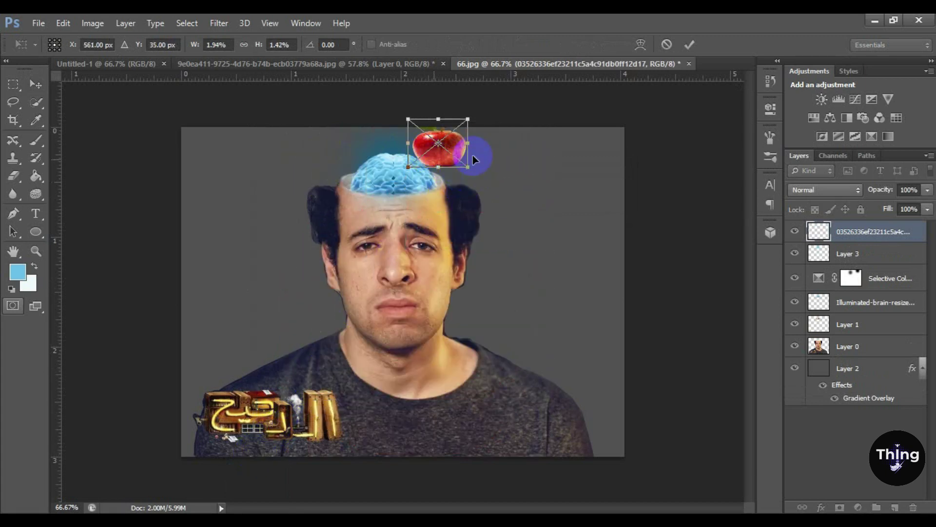
{"action": "left_click_drag", "start_coordinate": [468, 119], "coordinate": [445, 167]}
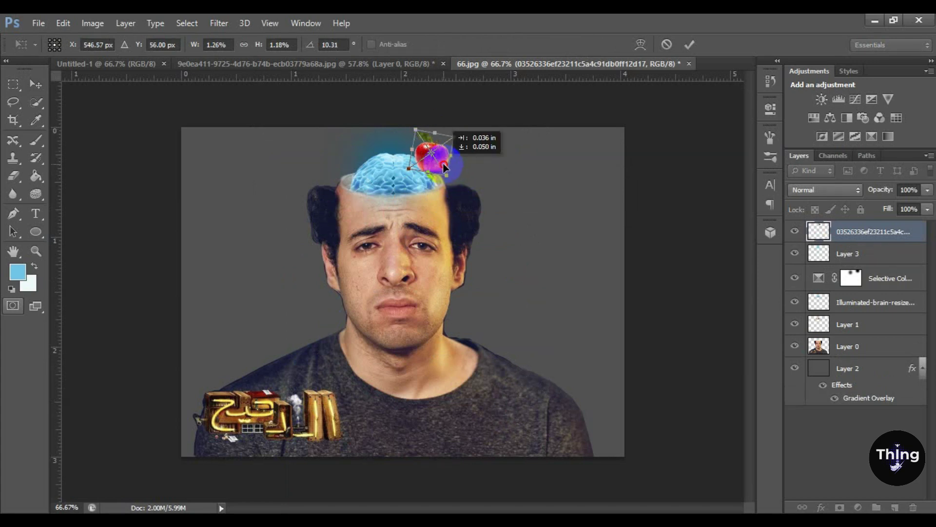
{"action": "left_click", "coordinate": [689, 44]}
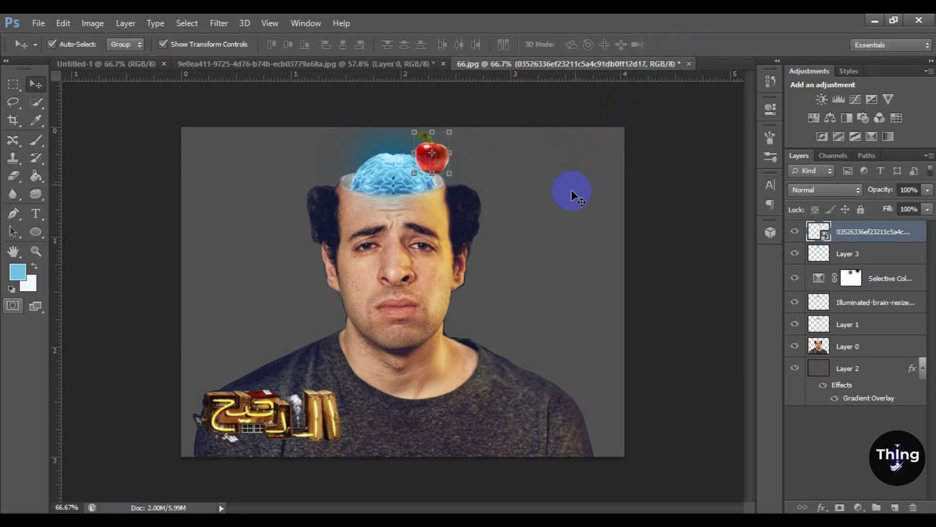
Place the stacked books image from the file folder, scaled to about 5.16% by 4.28%, above the brain's left side
{"action": "key", "text": "alt+Tab"}
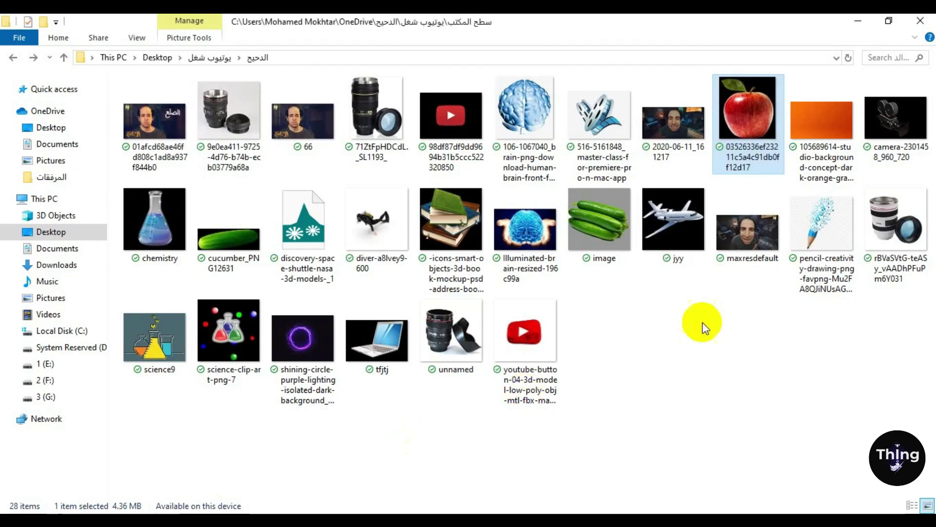
{"action": "left_click_drag", "start_coordinate": [448, 229], "coordinate": [371, 205]}
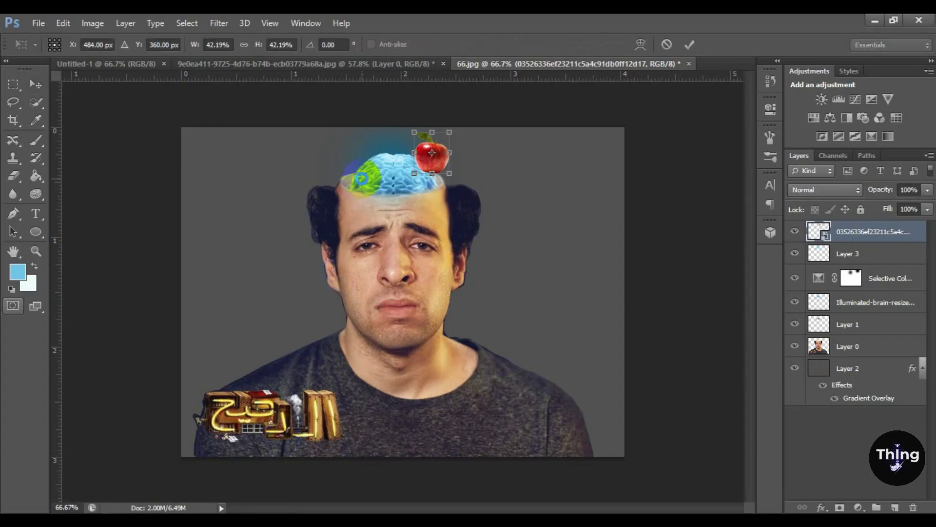
{"action": "left_click_drag", "start_coordinate": [567, 128], "coordinate": [310, 383]}
{"action": "left_click_drag", "start_coordinate": [289, 424], "coordinate": [371, 174]}
{"action": "left_click_drag", "start_coordinate": [322, 201], "coordinate": [380, 162]}
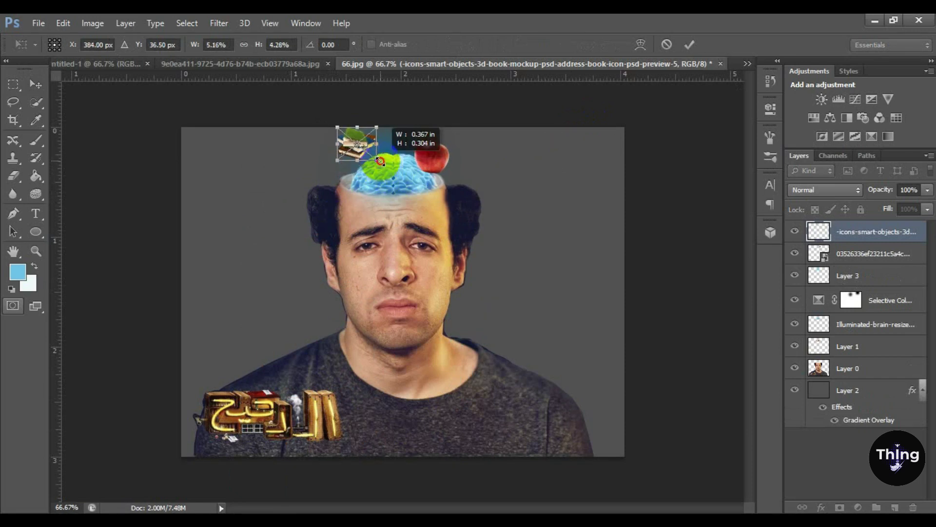
{"action": "left_click", "coordinate": [689, 45]}
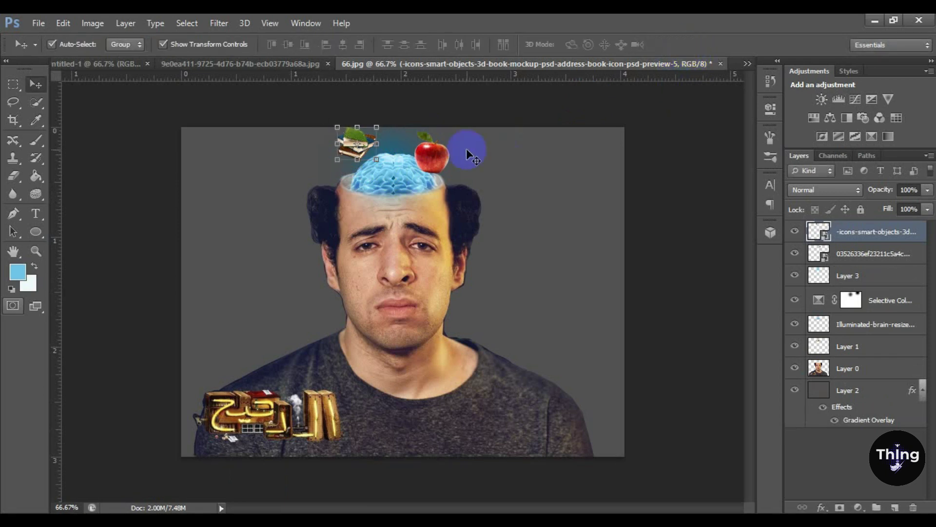
Reduce the apple's height to about 0.97% and shift it slightly upward
{"action": "left_click", "coordinate": [433, 152]}
{"action": "left_click_drag", "start_coordinate": [417, 176], "coordinate": [416, 168]}
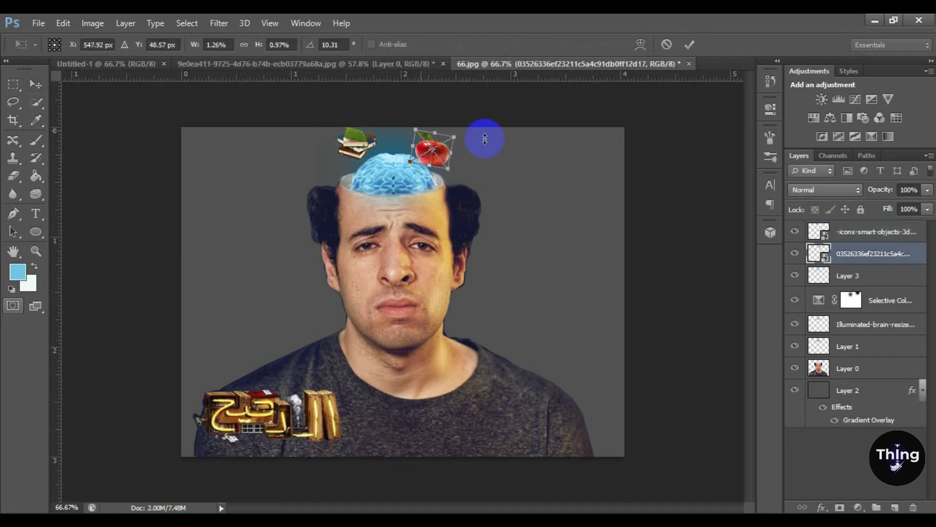
{"action": "left_click", "coordinate": [687, 45]}
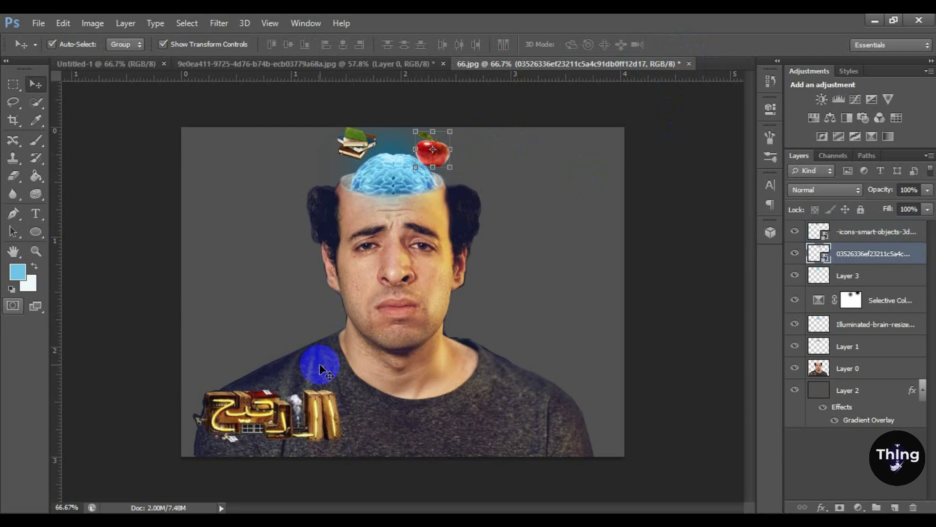
Place the cucumber_PNG12631 image, shrunk and rotated about 36° at the brain's left side, and order its layer beneath the brain
{"action": "left_click", "coordinate": [122, 521]}
{"action": "left_click_drag", "start_coordinate": [234, 244], "coordinate": [399, 183]}
{"action": "left_click_drag", "start_coordinate": [627, 211], "coordinate": [247, 337]}
{"action": "left_click_drag", "start_coordinate": [264, 375], "coordinate": [369, 171]}
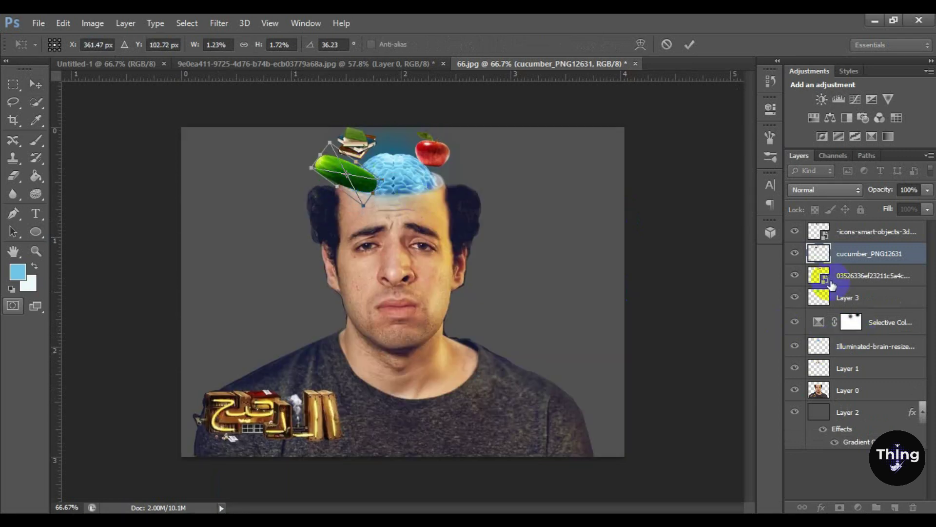
{"action": "left_click", "coordinate": [689, 45]}
{"action": "left_click_drag", "start_coordinate": [870, 252], "coordinate": [863, 358]}
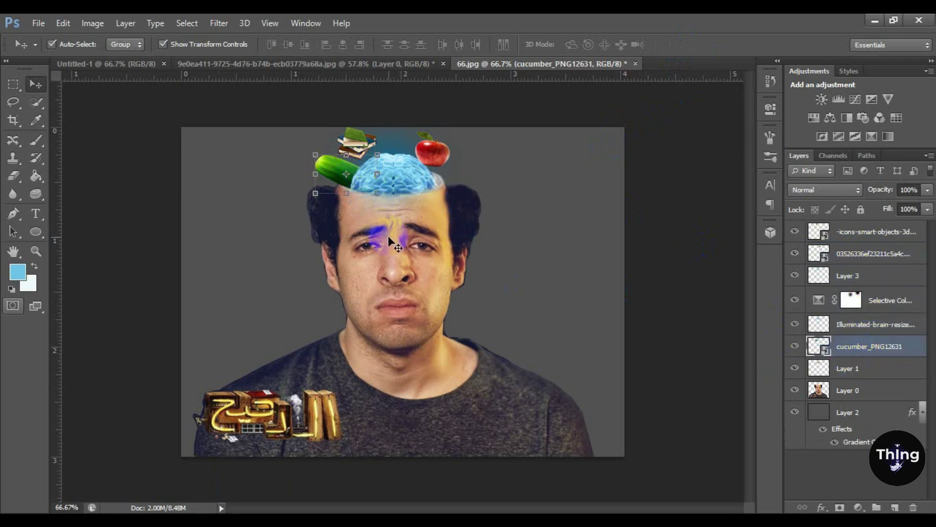
{"action": "left_click", "coordinate": [680, 168]}
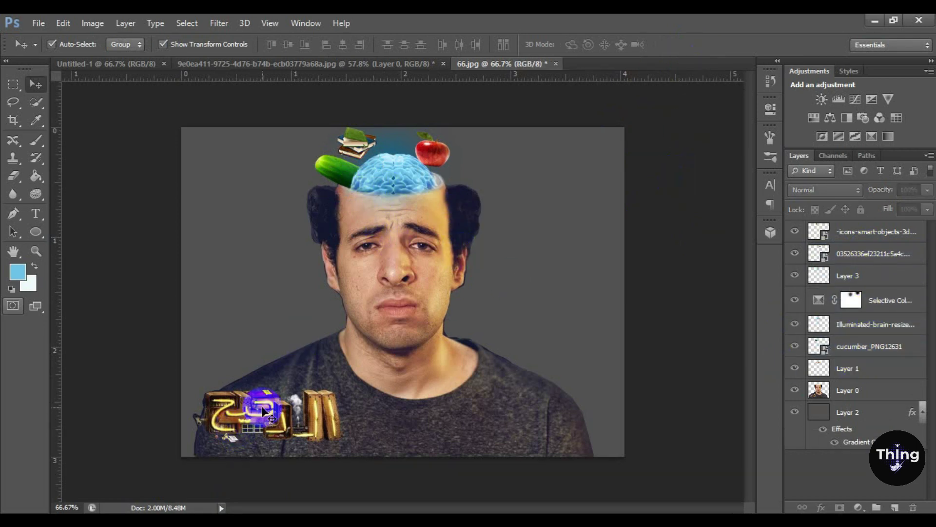
Reorder the apple's layer beneath the brain and cucumber layers, directly above Layer 1
{"action": "left_click_drag", "start_coordinate": [862, 259], "coordinate": [877, 359]}
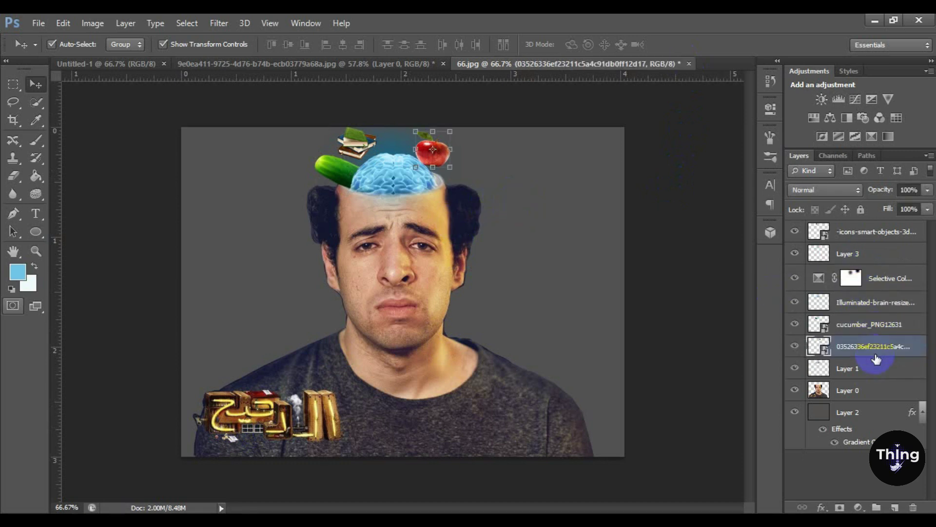
{"action": "left_click", "coordinate": [437, 160]}
{"action": "left_click_drag", "start_coordinate": [438, 160], "coordinate": [438, 160]}
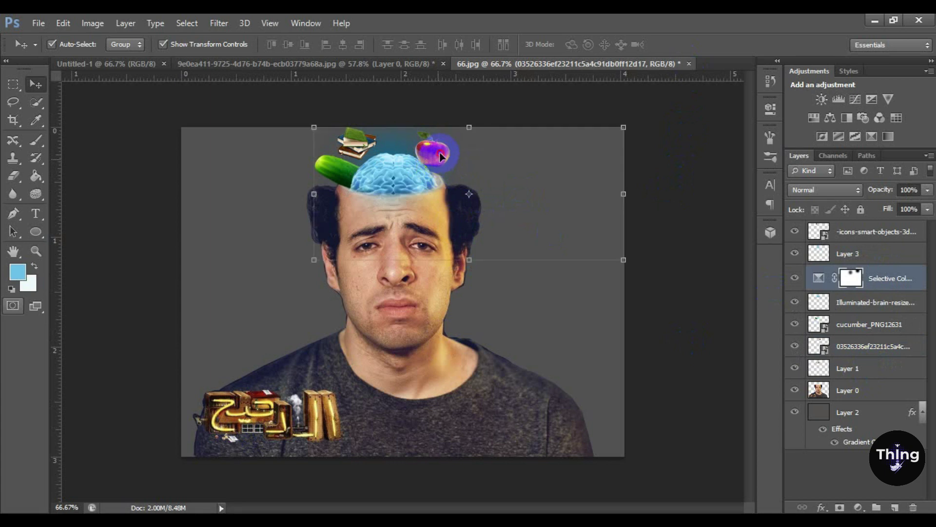
Try to reposition the apple beside the brain from its own layer
{"action": "left_click", "coordinate": [850, 348]}
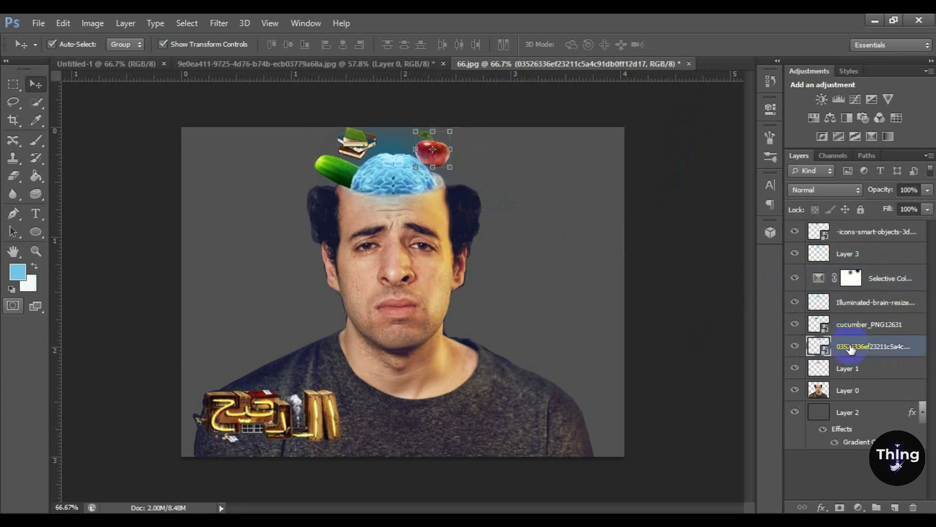
{"action": "mouse_move", "coordinate": [479, 166]}
{"action": "left_mouse_down"}
{"action": "mouse_move", "coordinate": [480, 174]}
{"action": "mouse_move", "coordinate": [462, 166]}
{"action": "left_mouse_up"}
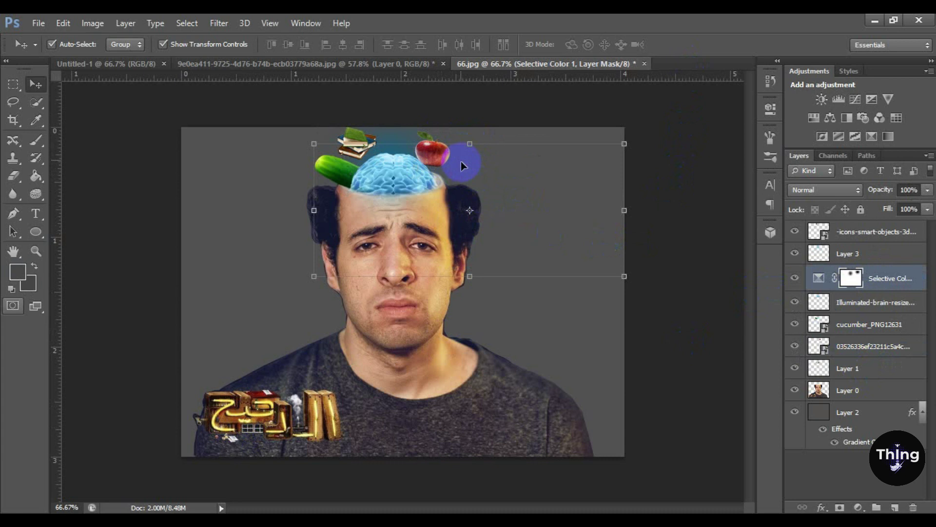
{"action": "left_click", "coordinate": [851, 335]}
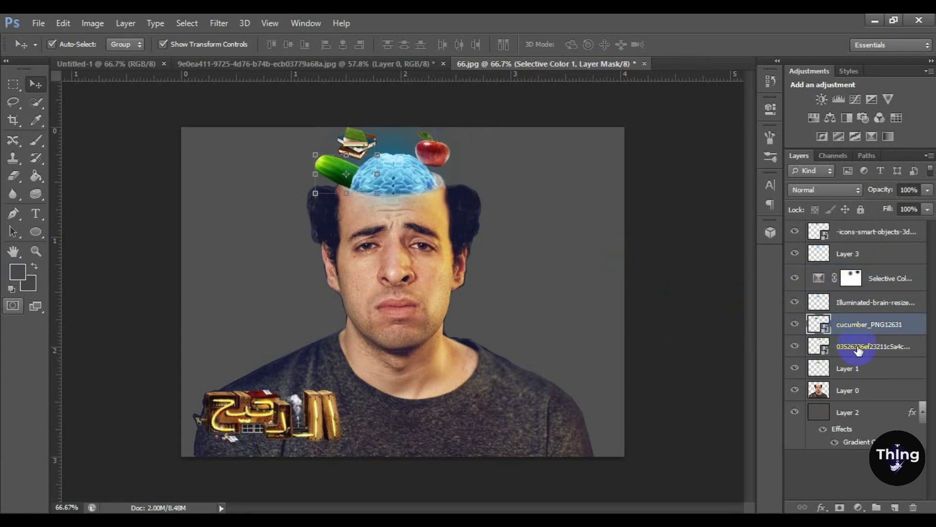
{"action": "double_click", "coordinate": [858, 351]}
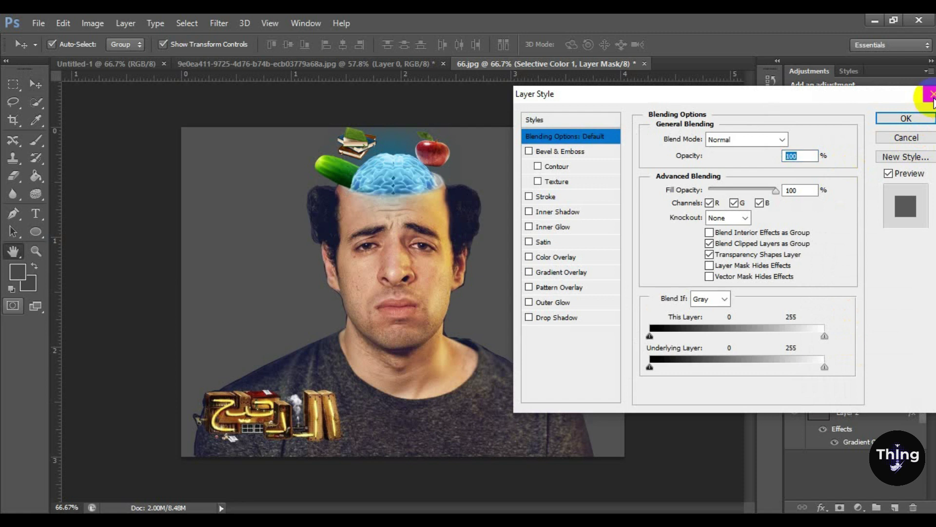
{"action": "left_click", "coordinate": [931, 95]}
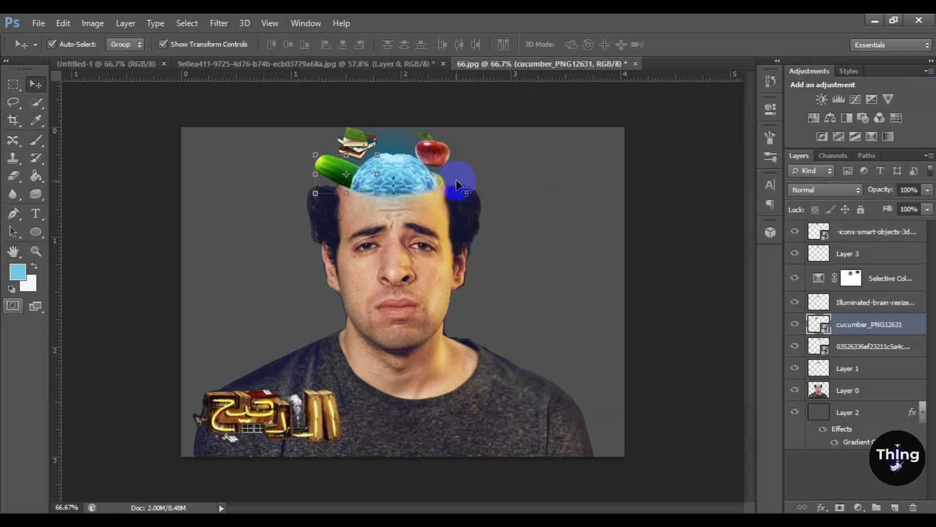
Try to select the apple up close and free-transform it
{"action": "scroll", "coordinate": [458, 183], "scroll_direction": "up", "scroll_amount": 5}
{"action": "left_click", "coordinate": [437, 137]}
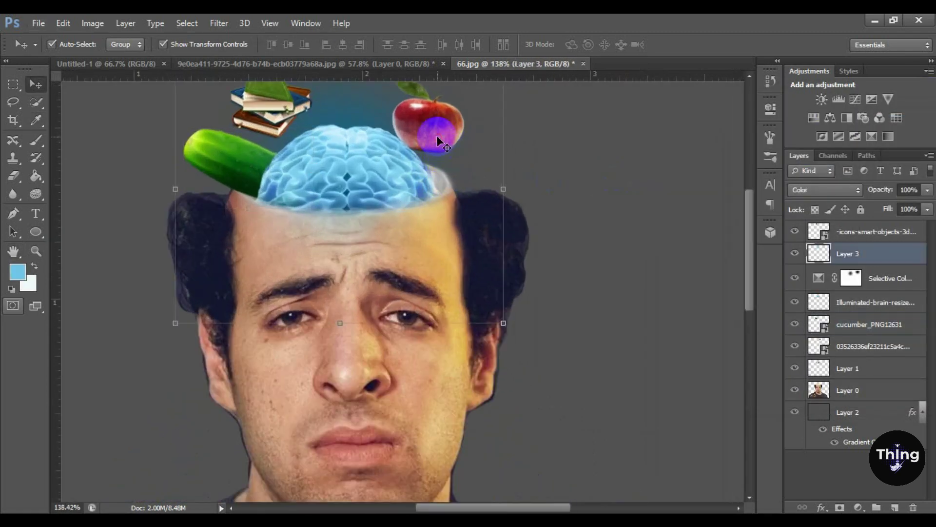
{"action": "scroll", "coordinate": [484, 163], "scroll_direction": "up", "scroll_amount": 2}
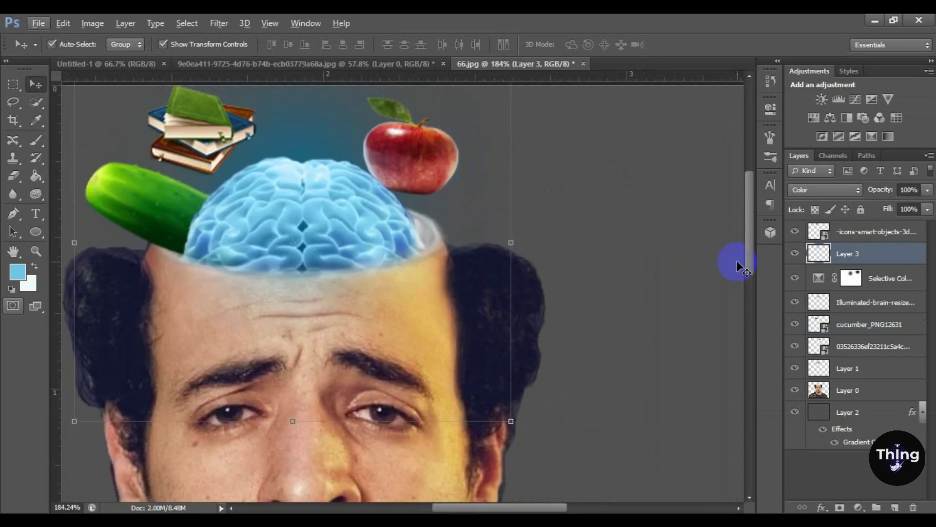
{"action": "left_click", "coordinate": [863, 348]}
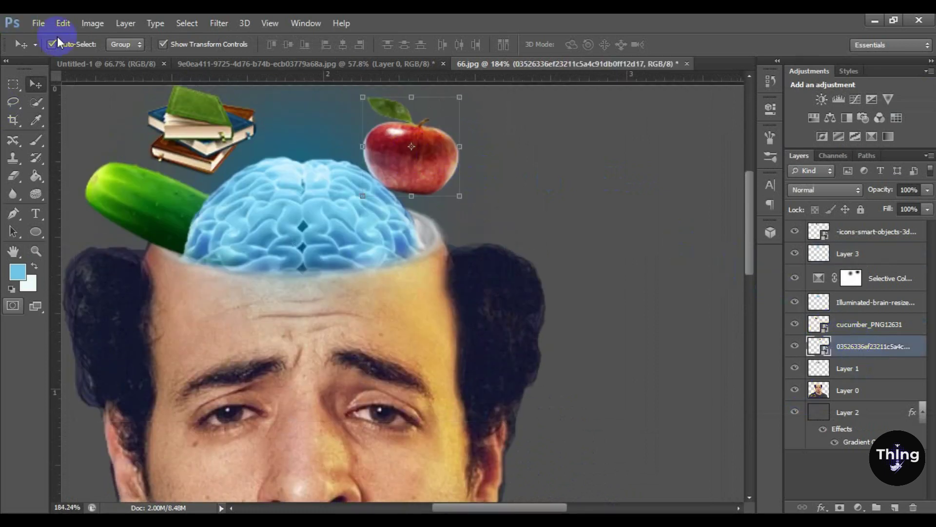
{"action": "left_click", "coordinate": [484, 167]}
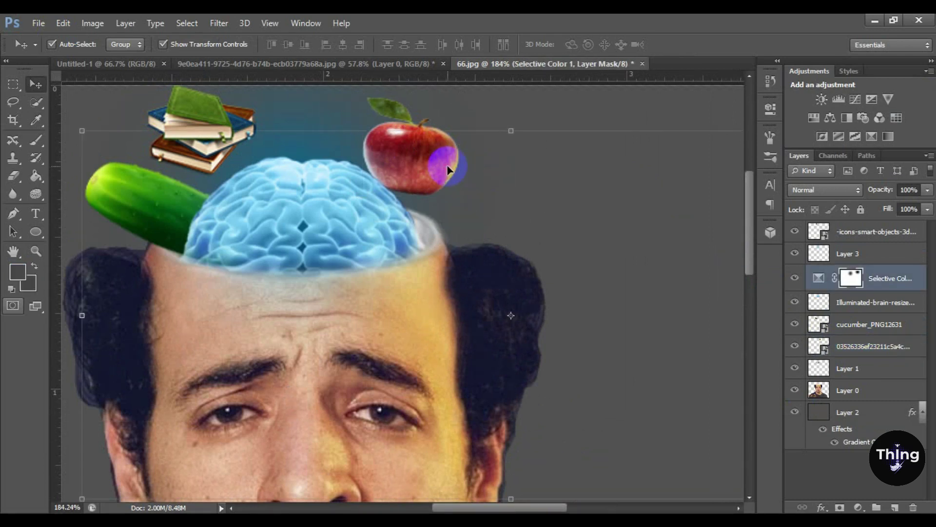
{"action": "key", "text": "ctrl+t"}
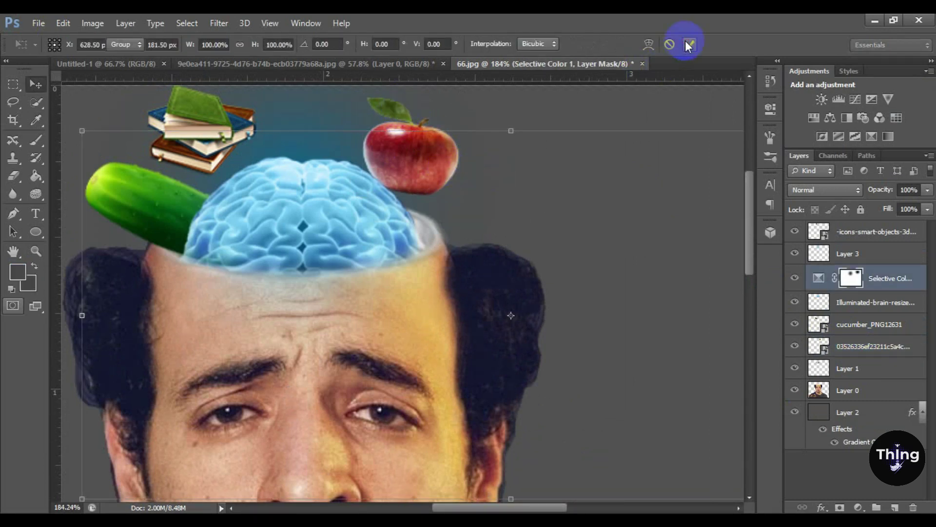
{"action": "left_click", "coordinate": [688, 46]}
{"action": "scroll", "coordinate": [629, 203], "scroll_direction": "down", "scroll_amount": 5}
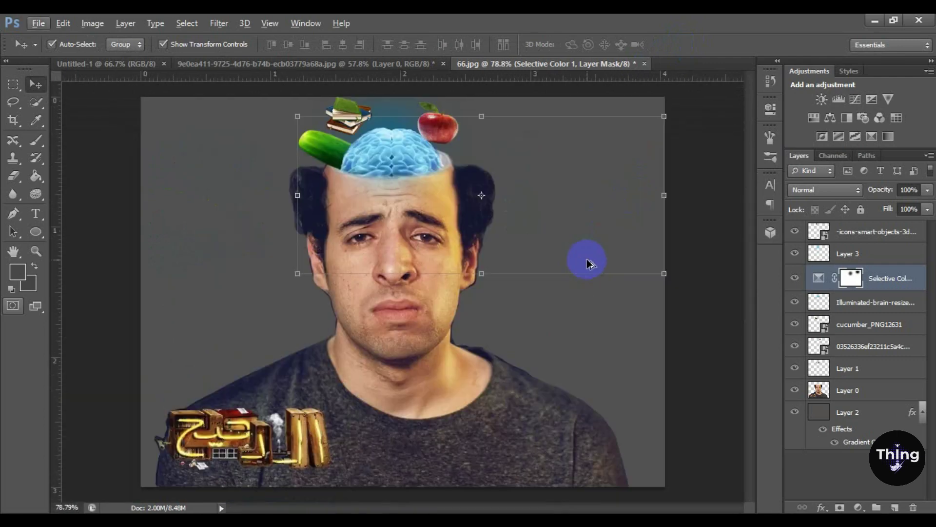
Place the science-clip-art-png-7 image from the file folder and scale it down over the upper middle of the brain
{"action": "key", "text": "alt+Tab"}
{"action": "left_click_drag", "start_coordinate": [228, 334], "coordinate": [382, 149]}
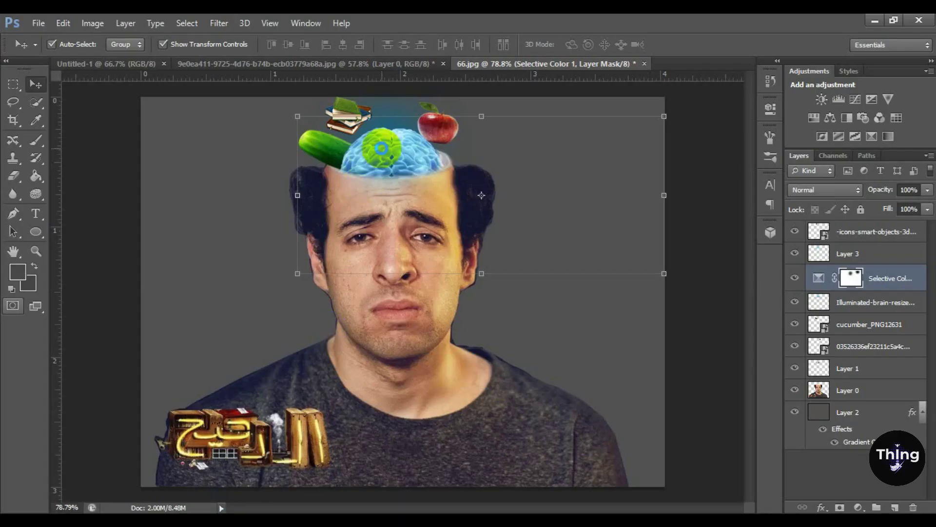
{"action": "left_click_drag", "start_coordinate": [400, 279], "coordinate": [518, 403]}
{"action": "left_click_drag", "start_coordinate": [577, 453], "coordinate": [409, 142]}
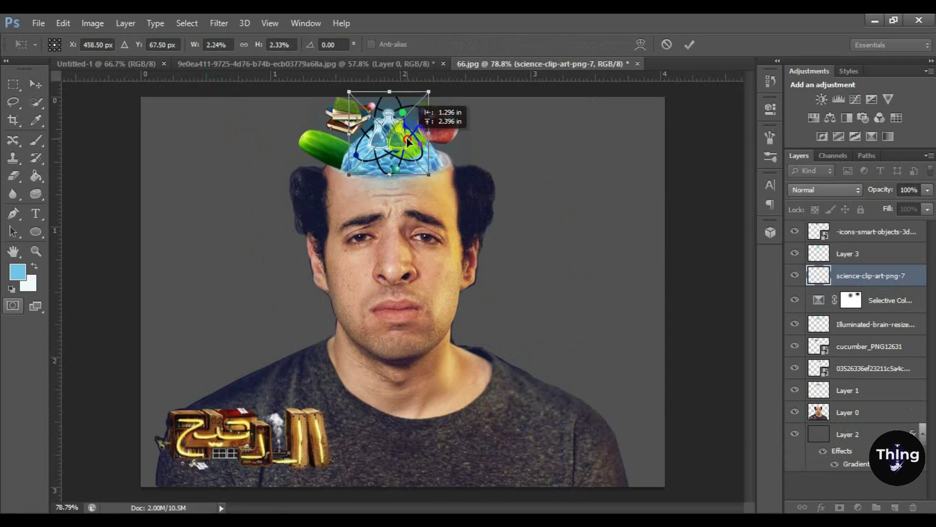
{"action": "left_click_drag", "start_coordinate": [349, 174], "coordinate": [362, 153]}
{"action": "left_click_drag", "start_coordinate": [417, 117], "coordinate": [415, 118]}
{"action": "left_click", "coordinate": [689, 44]}
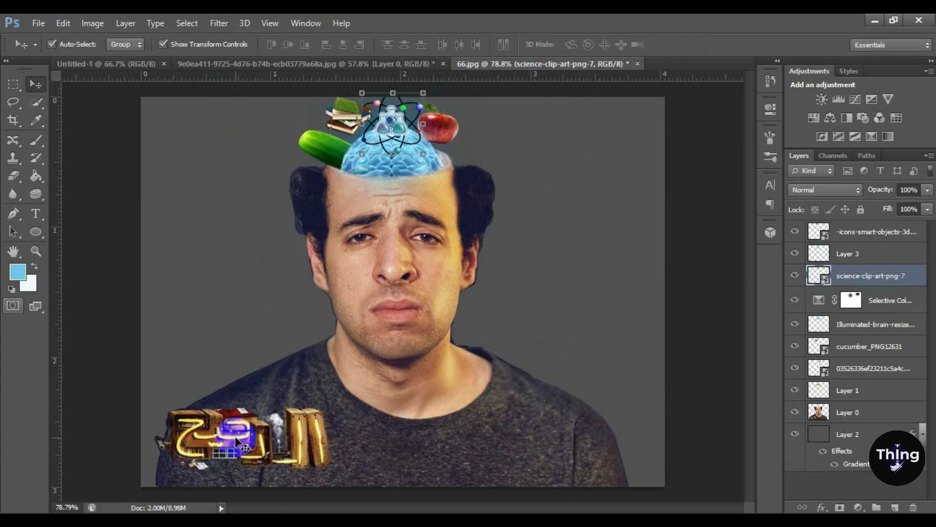
Place the red YouTube play button image, scaled to about 2.85% by 3.80%, at the brain's right edge below the apple
{"action": "key", "text": "alt+Tab"}
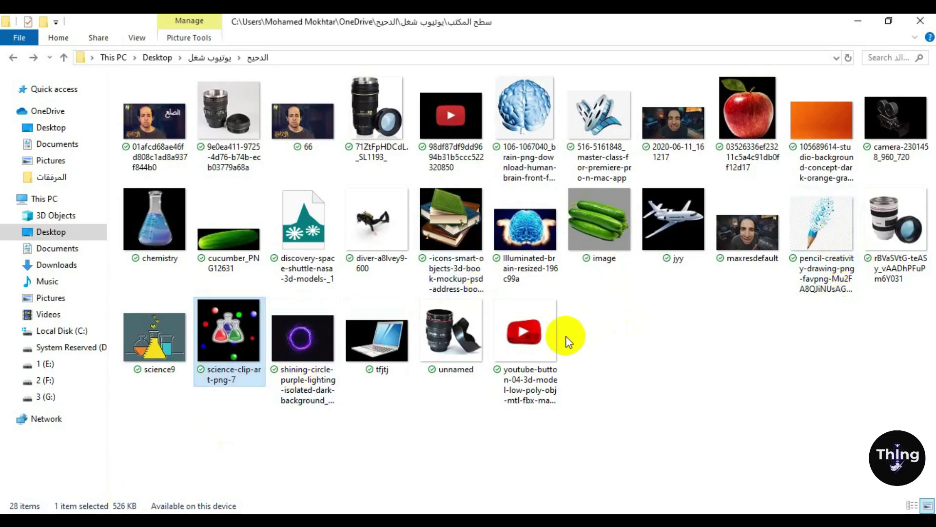
{"action": "left_click_drag", "start_coordinate": [433, 180], "coordinate": [449, 162]}
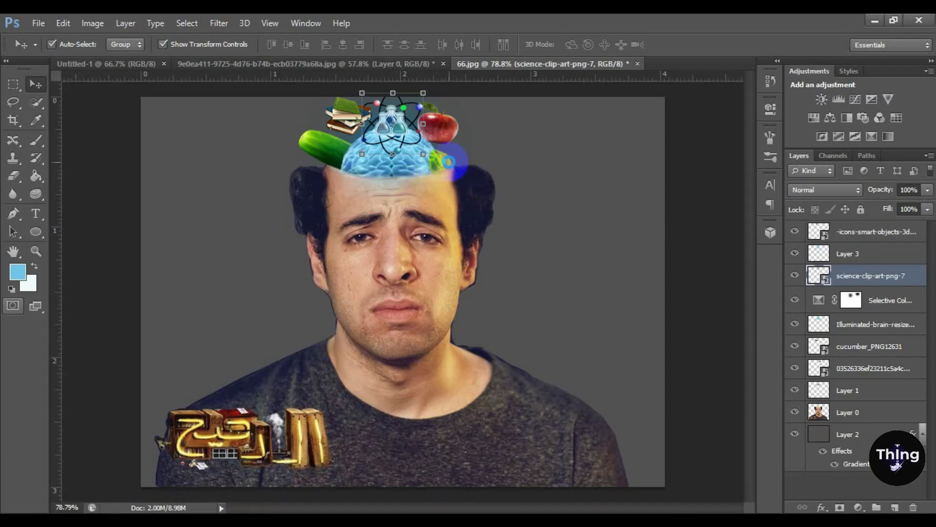
{"action": "mouse_move", "coordinate": [143, 97]}
{"action": "left_mouse_down"}
{"action": "mouse_move", "coordinate": [356, 226]}
{"action": "mouse_move", "coordinate": [577, 388]}
{"action": "mouse_move", "coordinate": [580, 406]}
{"action": "left_mouse_up"}
{"action": "left_click_drag", "start_coordinate": [464, 179], "coordinate": [458, 167]}
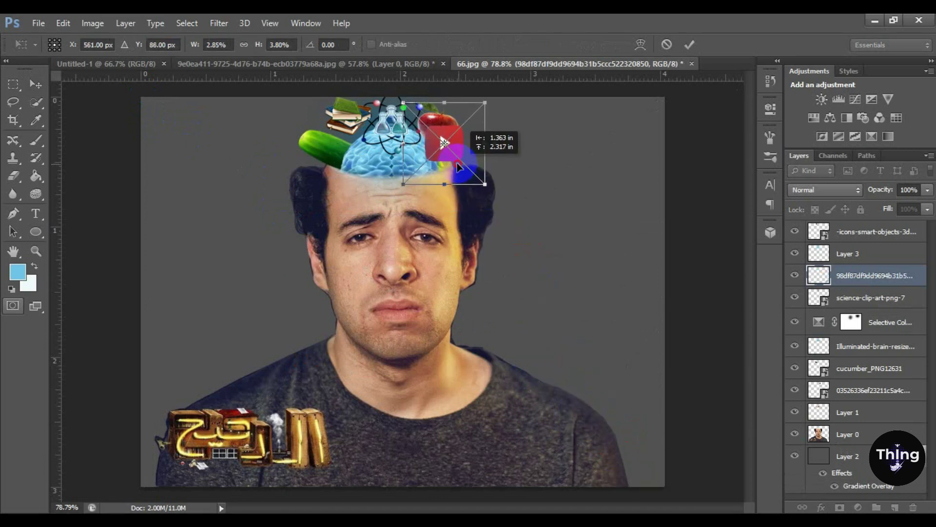
{"action": "left_click", "coordinate": [689, 44]}
Commit the placed play button and extend the canvas slightly upward with the Crop tool, above the atom icon
{"action": "left_click", "coordinate": [14, 120]}
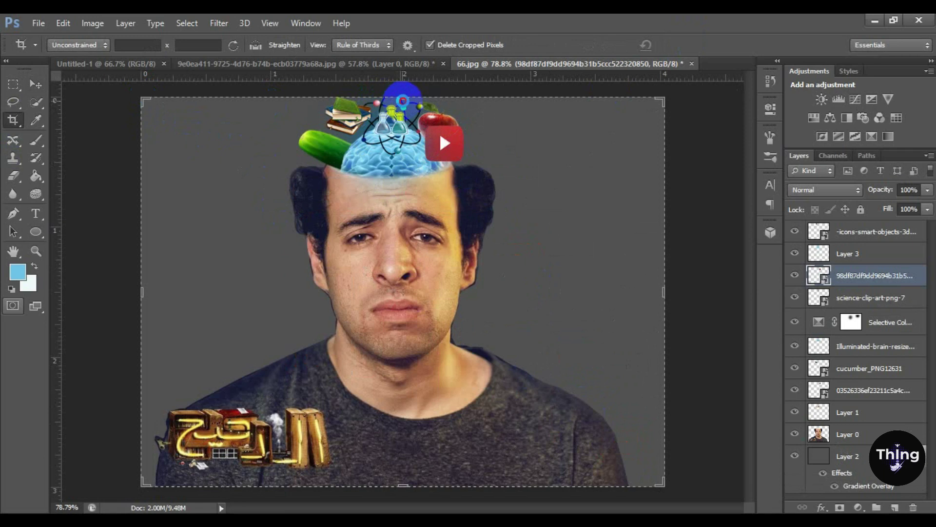
{"action": "left_click_drag", "start_coordinate": [403, 98], "coordinate": [405, 93]}
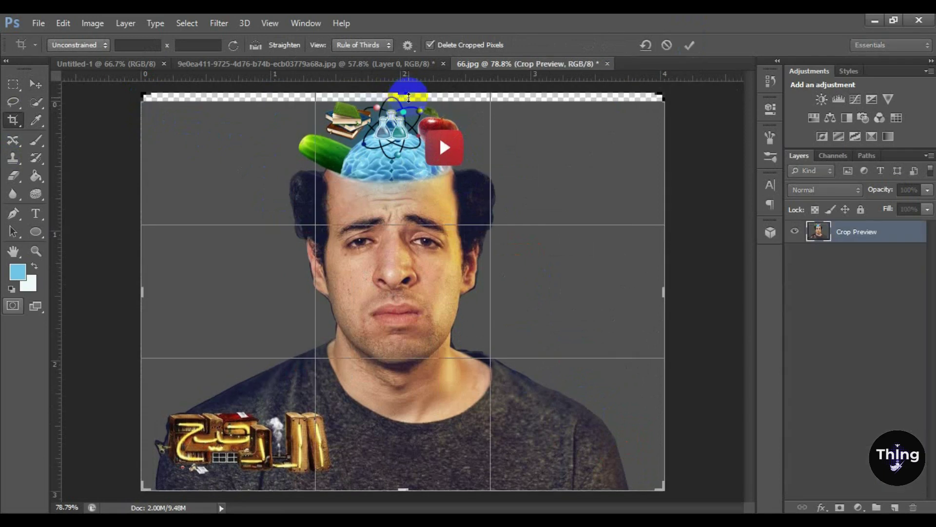
{"action": "left_click", "coordinate": [689, 44]}
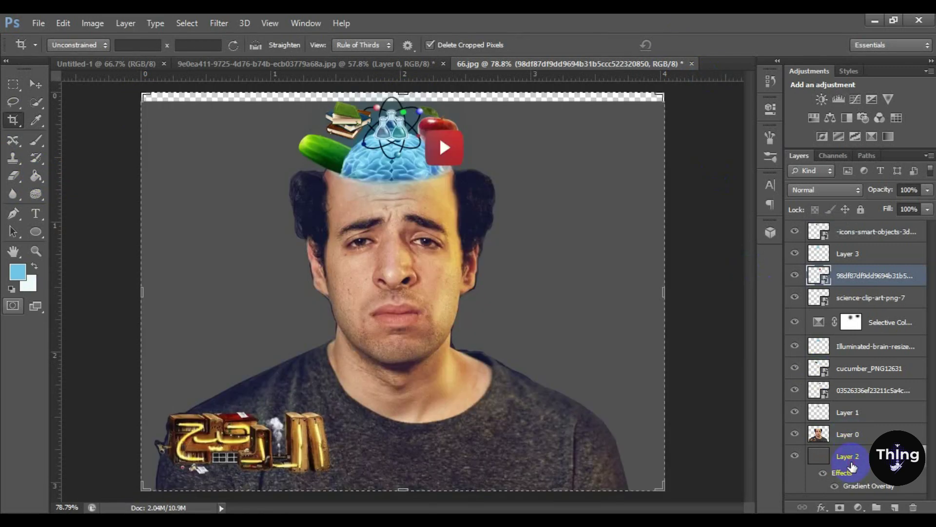
Sample the dark gray background as foreground color and fill the empty strip along the canvas top on Layer 2
{"action": "left_click", "coordinate": [849, 459]}
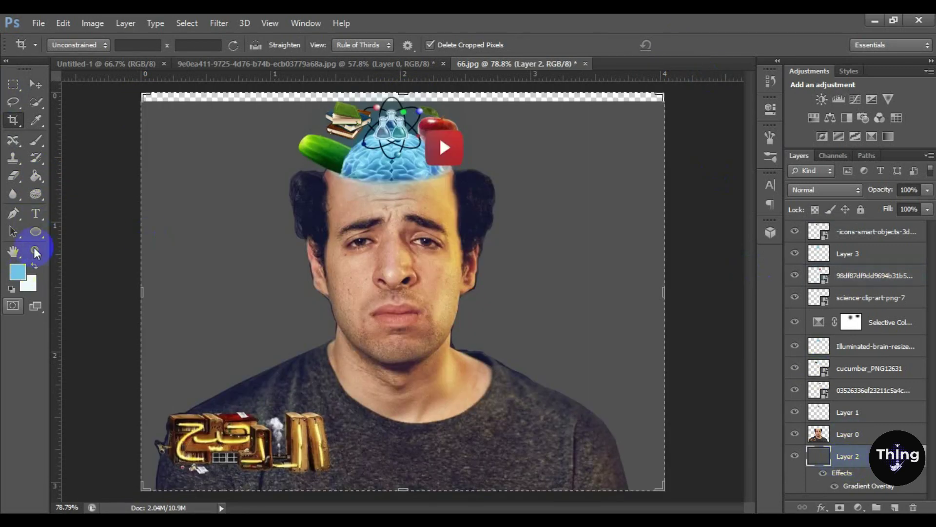
{"action": "left_click", "coordinate": [18, 273]}
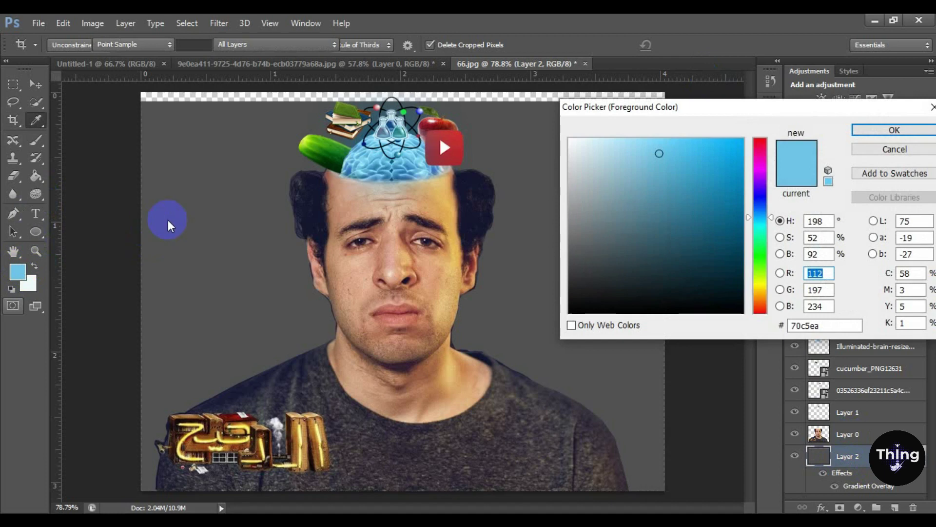
{"action": "left_click", "coordinate": [185, 208]}
{"action": "left_click", "coordinate": [894, 130]}
{"action": "key", "text": "c"}
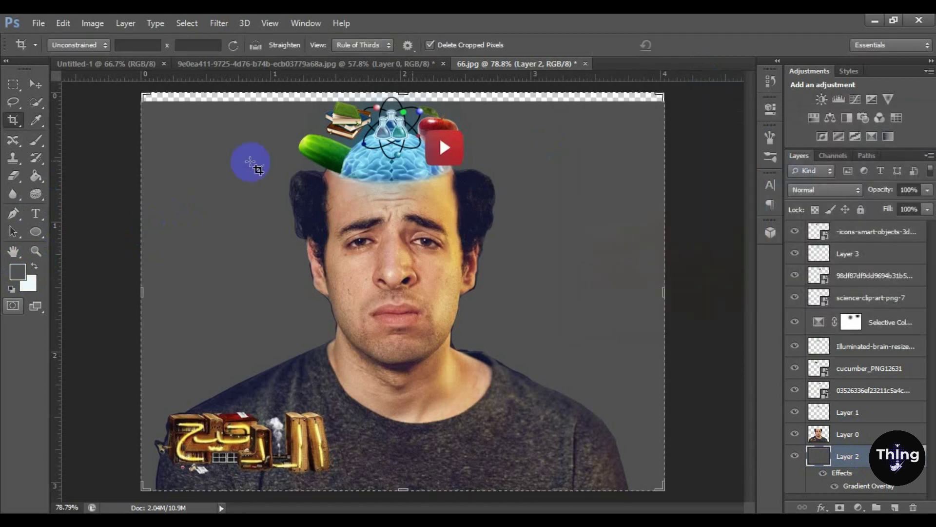
{"action": "left_click", "coordinate": [37, 181]}
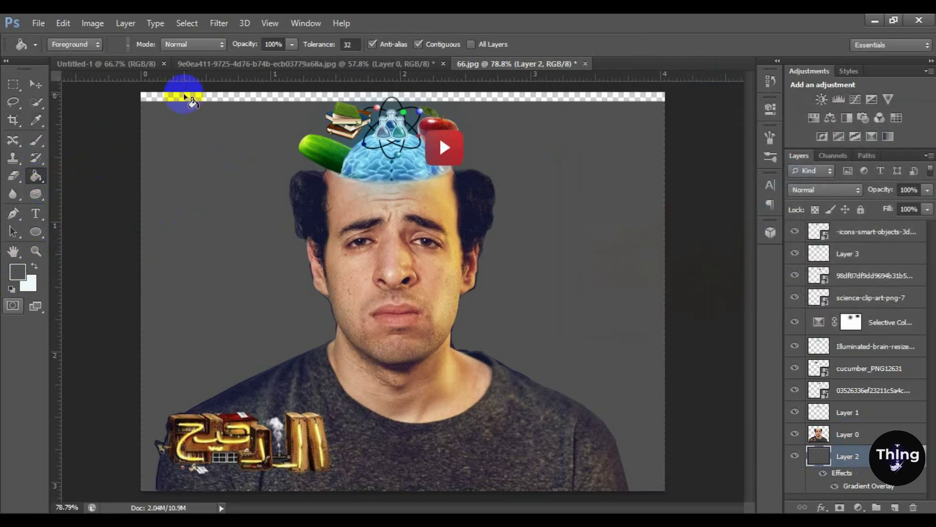
{"action": "left_click", "coordinate": [185, 97]}
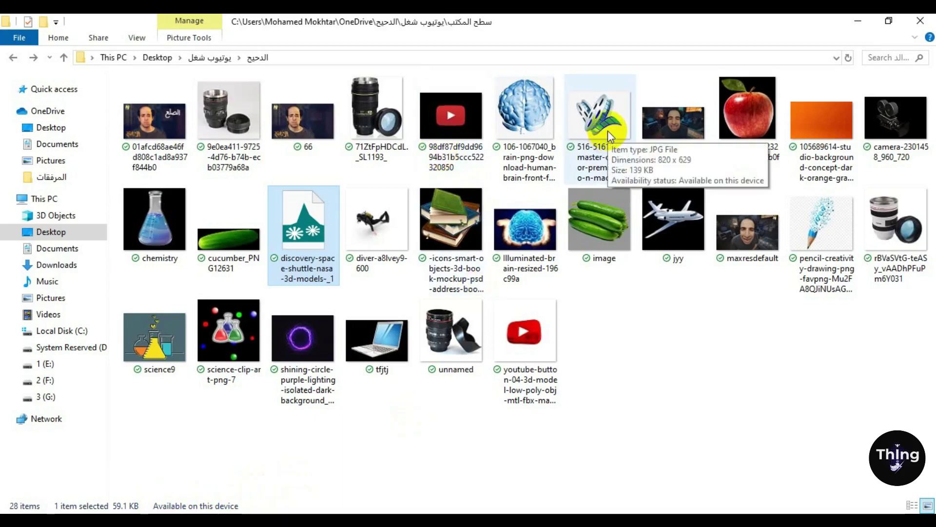
Place the chemistry flask image over the brain at 15.00% by 13.35% and move its layer directly above Layer 1
{"action": "left_click_drag", "start_coordinate": [177, 349], "coordinate": [179, 384]}
{"action": "left_click_drag", "start_coordinate": [157, 244], "coordinate": [405, 157]}
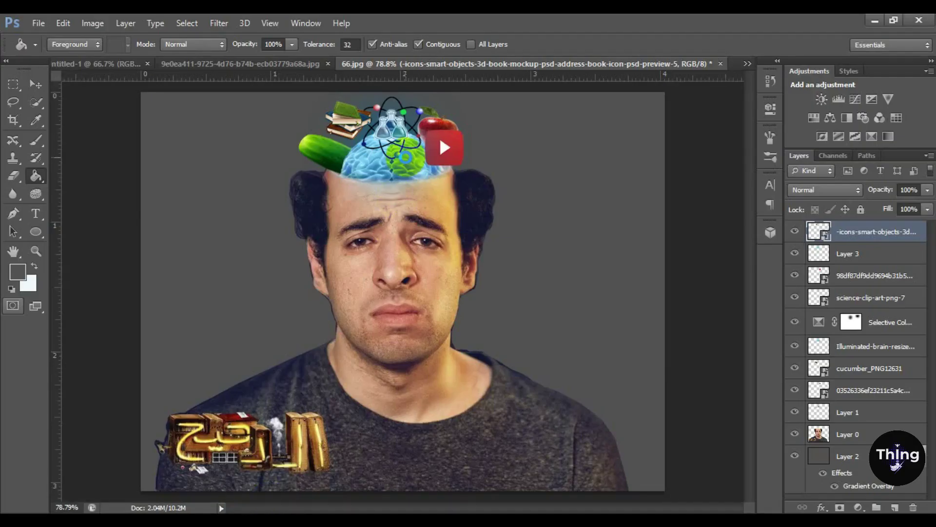
{"action": "left_click_drag", "start_coordinate": [203, 491], "coordinate": [383, 173]}
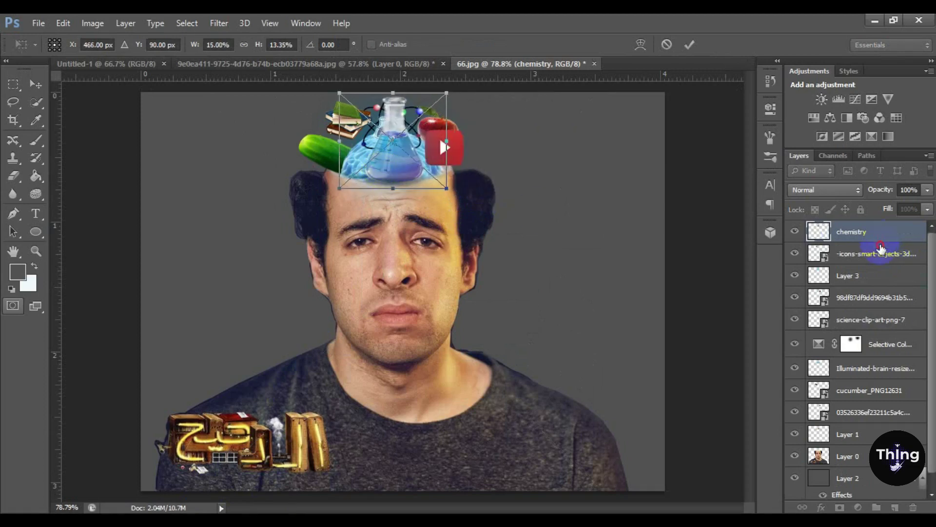
{"action": "left_click", "coordinate": [685, 49]}
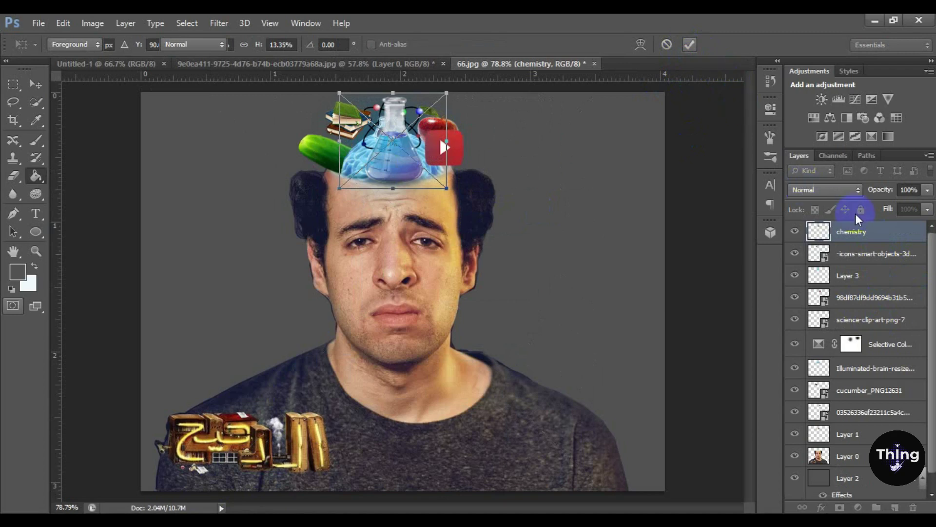
{"action": "left_click_drag", "start_coordinate": [870, 234], "coordinate": [868, 415]}
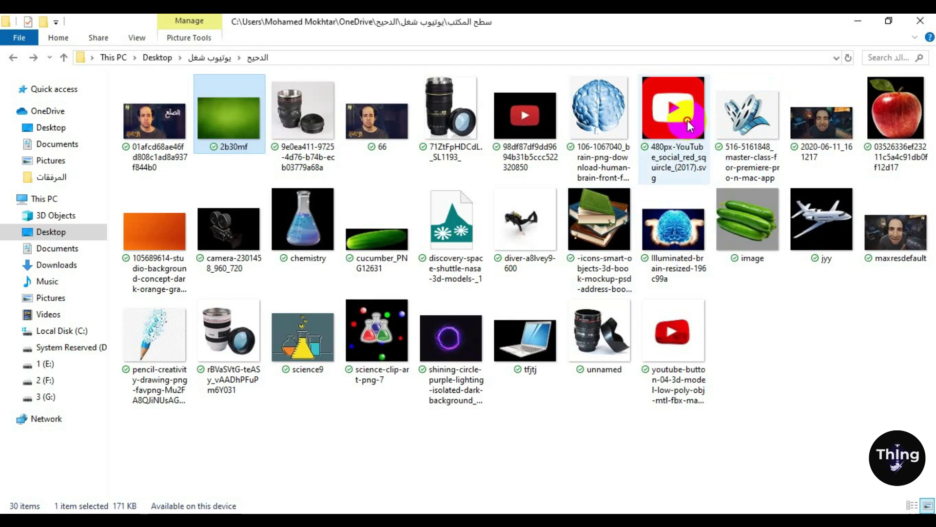
Place the 480px-YouTube_social_red_squircle image, stretch it across the canvas width, and move its layer behind the man, directly above Layer 2
{"action": "left_click_drag", "start_coordinate": [674, 108], "coordinate": [251, 493]}
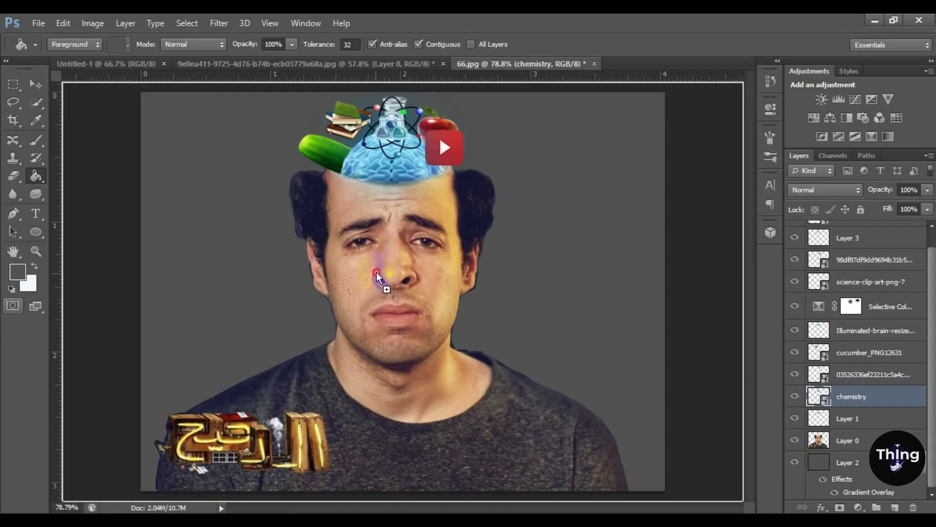
{"action": "mouse_move", "coordinate": [386, 273]}
{"action": "left_mouse_down"}
{"action": "mouse_move", "coordinate": [382, 286]}
{"action": "mouse_move", "coordinate": [377, 276]}
{"action": "left_mouse_up"}
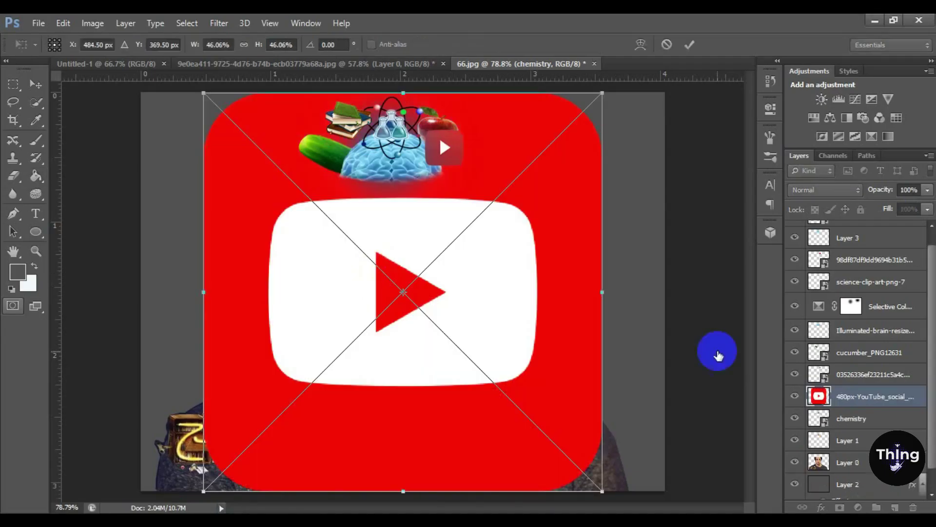
{"action": "left_click_drag", "start_coordinate": [200, 293], "coordinate": [132, 291]}
{"action": "left_click_drag", "start_coordinate": [594, 289], "coordinate": [662, 295]}
{"action": "left_click", "coordinate": [691, 45]}
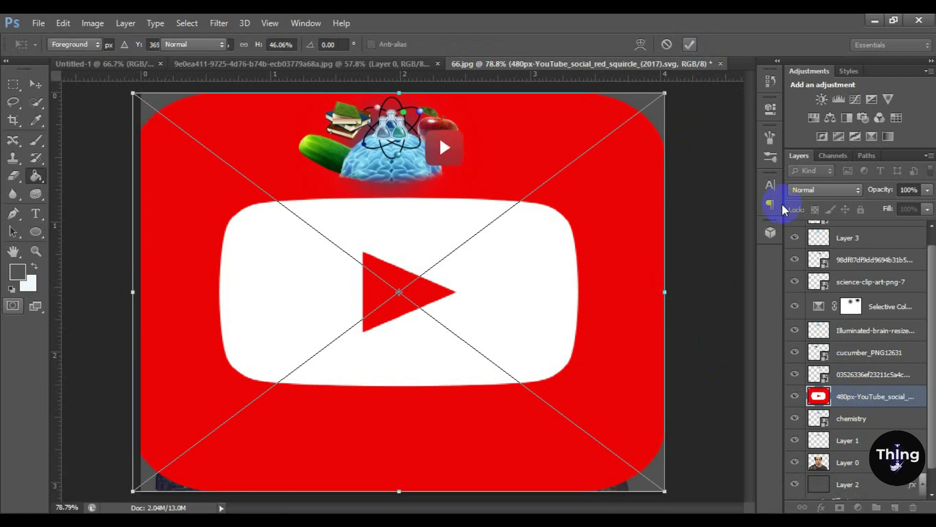
{"action": "left_click_drag", "start_coordinate": [871, 398], "coordinate": [858, 475]}
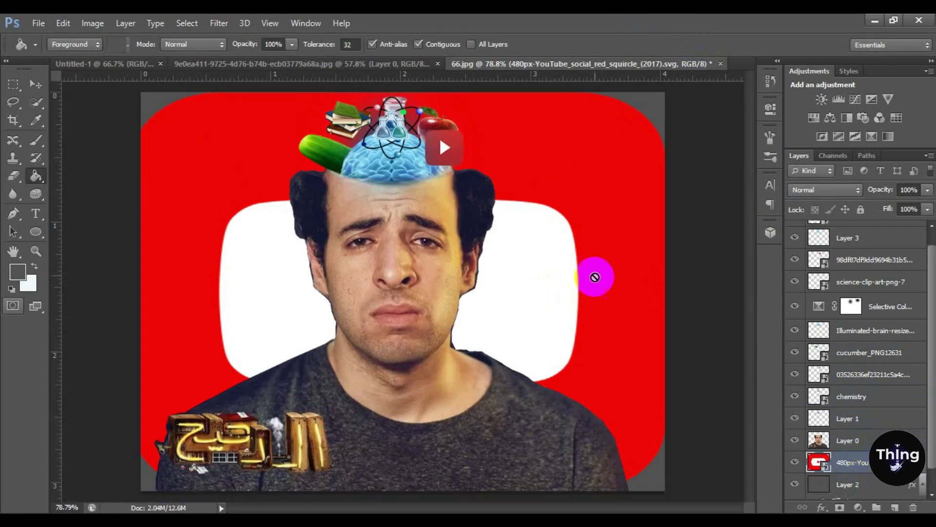
Toggle the visibility of the red YouTube logo layer behind the man to check the composition
{"action": "left_click", "coordinate": [35, 84]}
{"action": "left_click", "coordinate": [590, 310]}
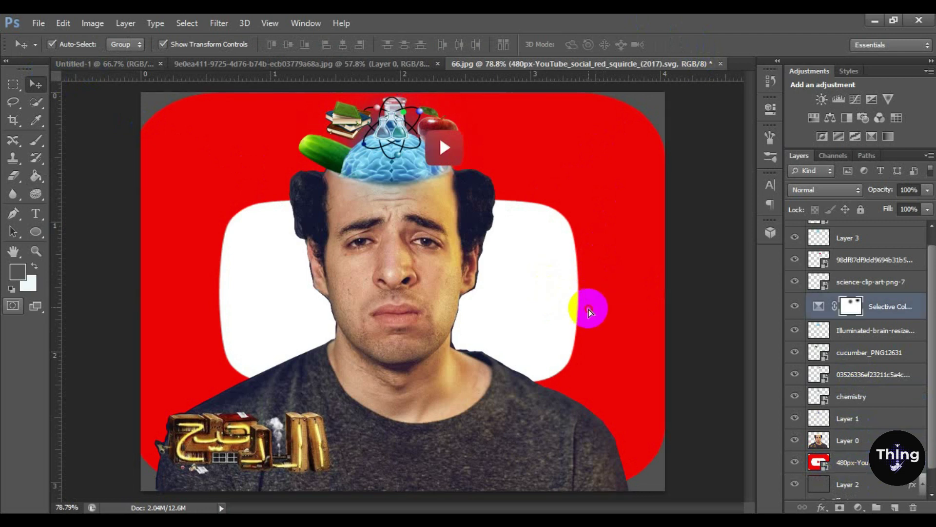
{"action": "left_click", "coordinate": [742, 272]}
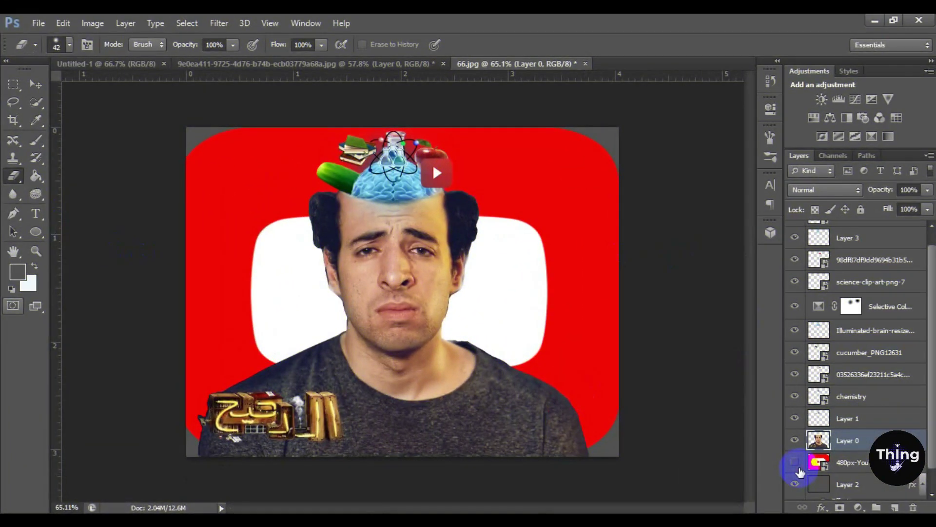
{"action": "left_click", "coordinate": [794, 462]}
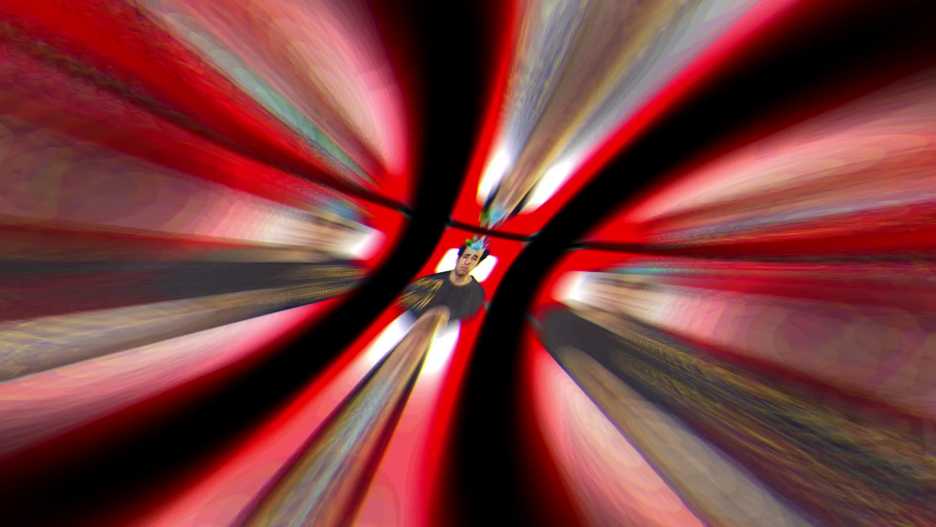